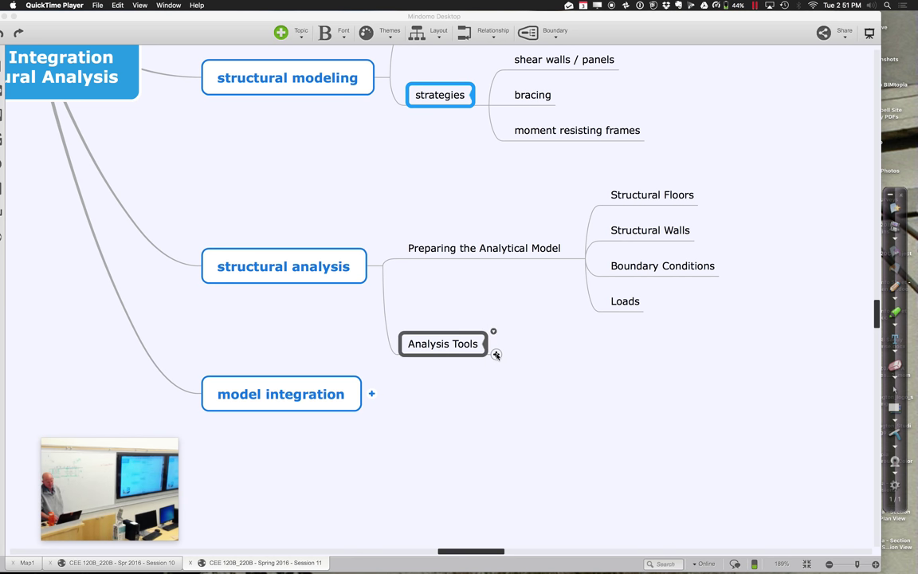
# Step: Expand Analysis Tools in the Mindomo map to show its Revit Plug-Ins, Applications and Scope of Analysis branches
pyautogui.click(495, 354)
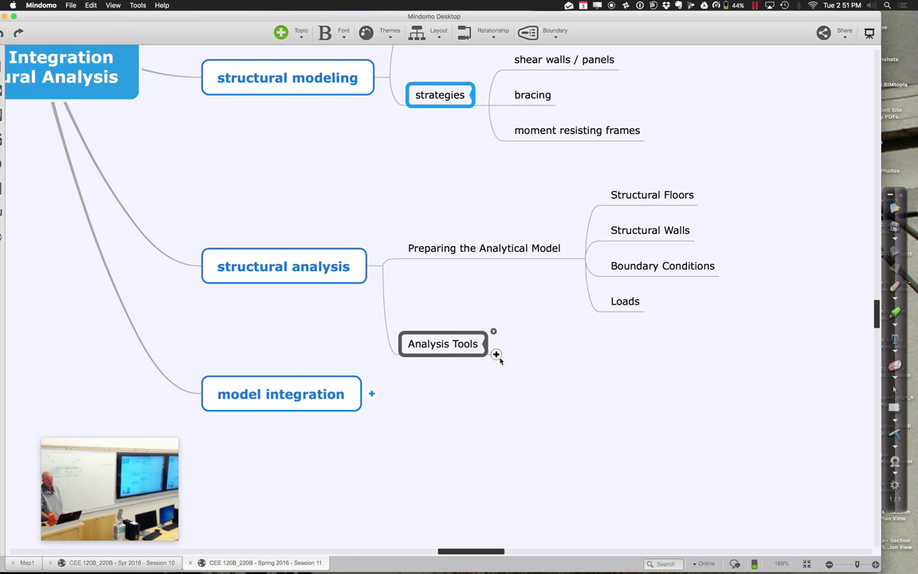
pyautogui.click(496, 354)
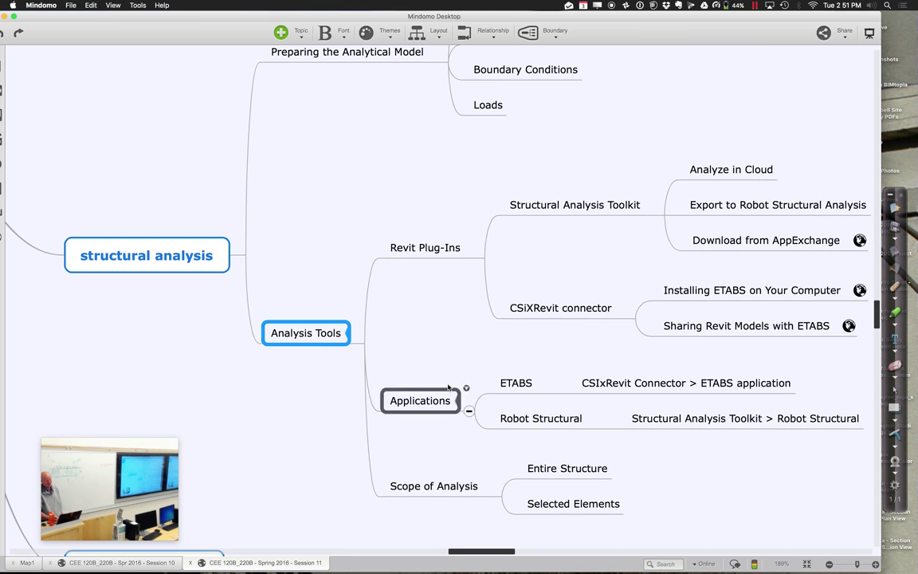
pyautogui.scroll(-5, 448, 387)
pyautogui.hscroll(5, 449, 388)
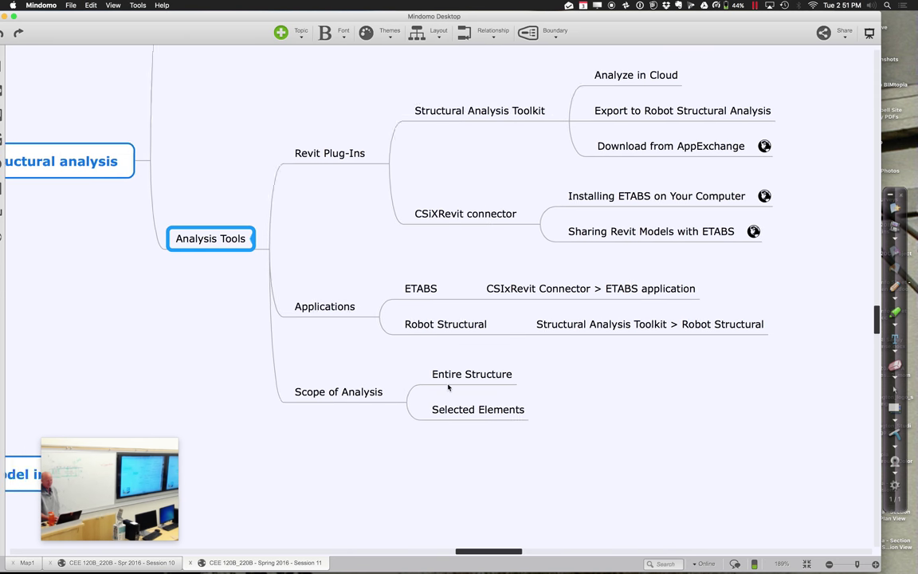
pyautogui.hscroll(3, 449, 388)
pyautogui.scroll(3, 448, 388)
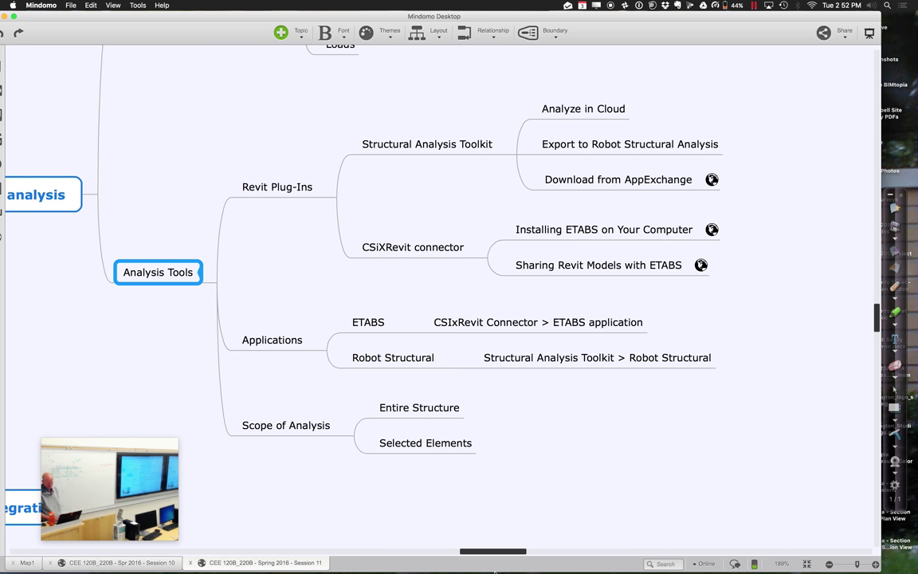
# Step: Glance at the Assignment 4 PDF, then return to the mind map
pyautogui.moveTo(358, 554)
pyautogui.hotkey('ctrl', 'Right')
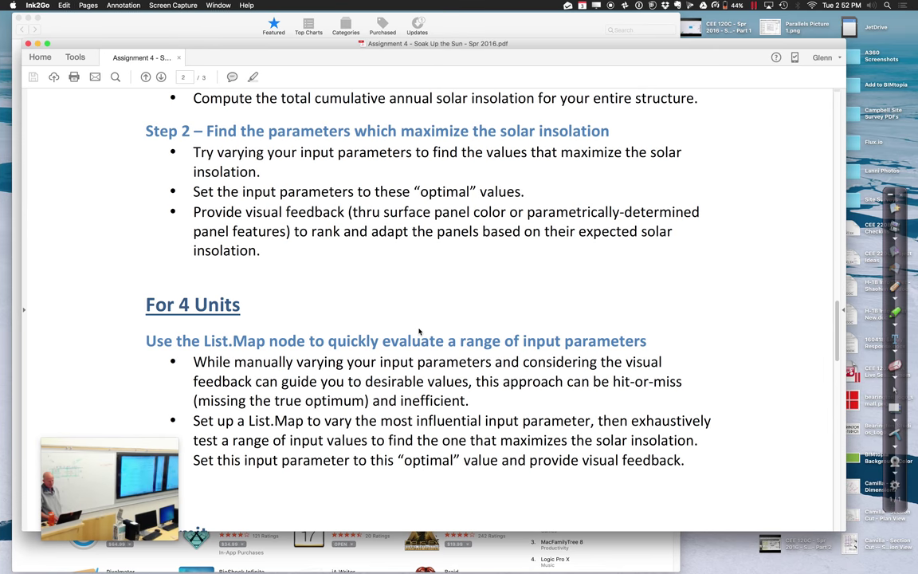
pyautogui.hotkey('ctrl', 'Left')
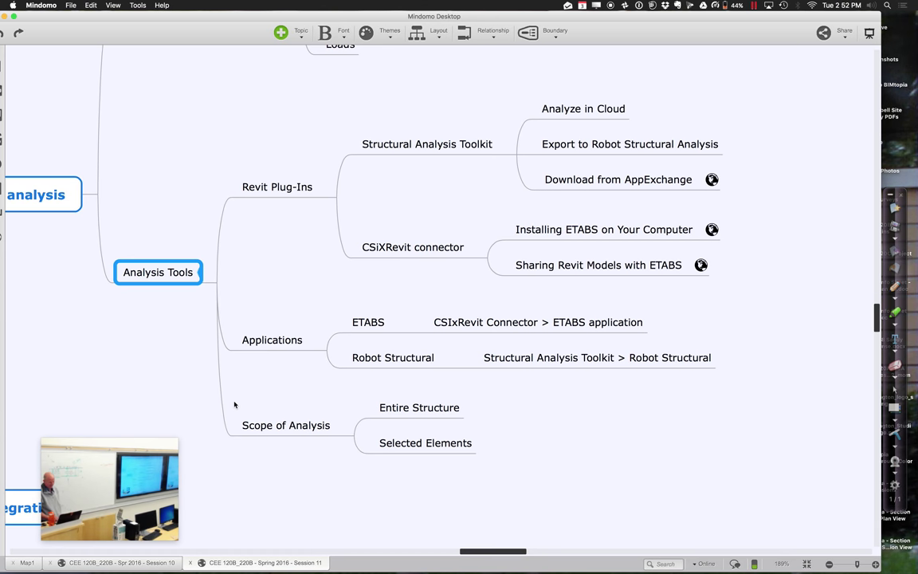
pyautogui.moveTo(281, 563)
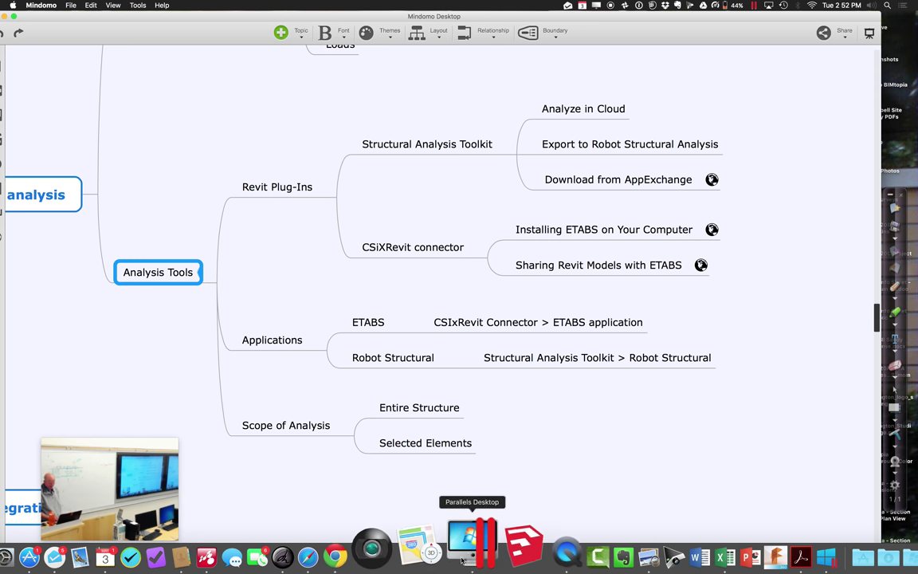
# Step: Return to the steel frame's analytical model in Revit and list the Analyze tab's Robot Structural Analysis options
pyautogui.click(468, 542)
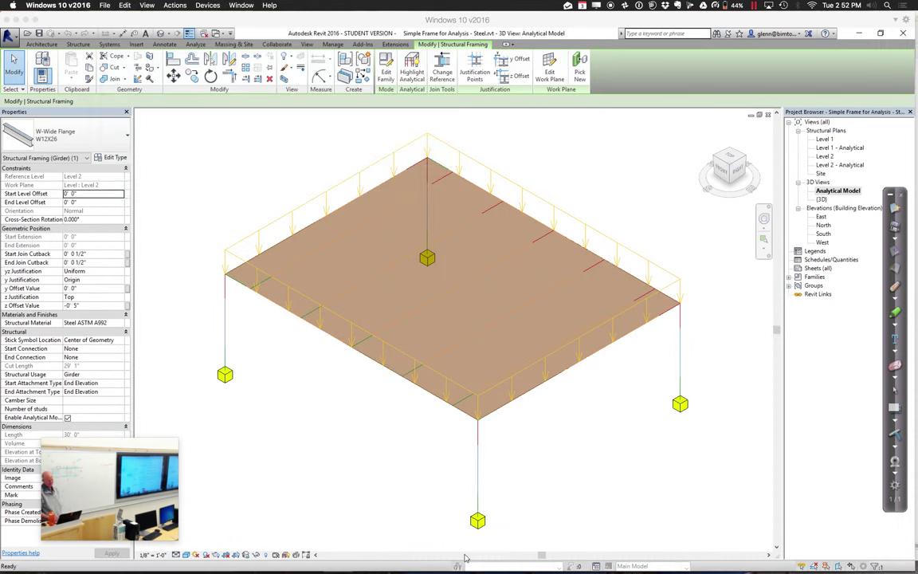
pyautogui.click(184, 118)
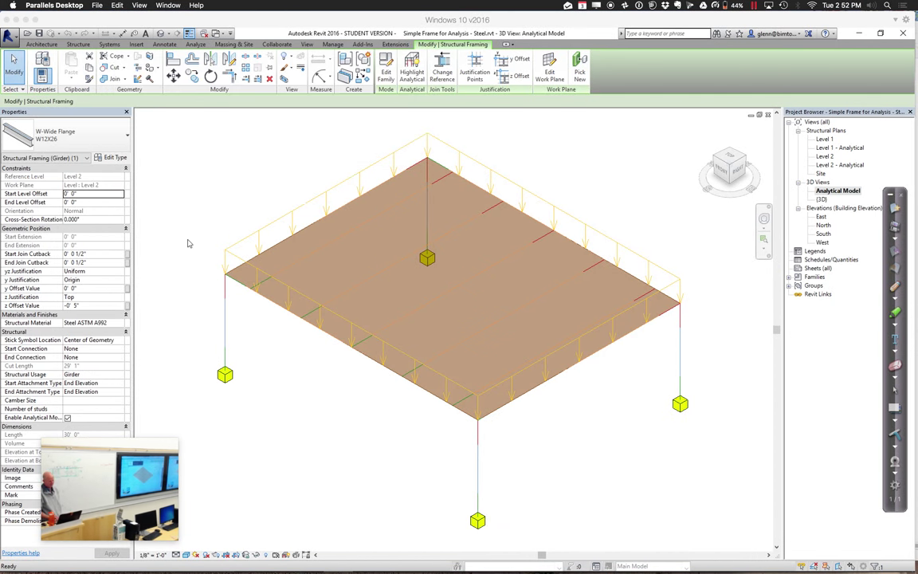
pyautogui.click(171, 219)
pyautogui.click(198, 47)
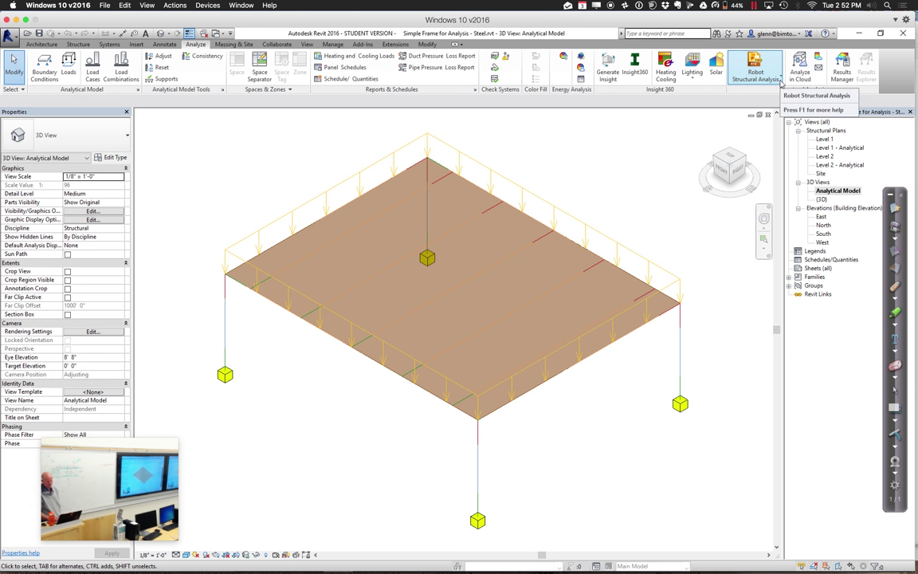
pyautogui.click(781, 81)
pyautogui.click(638, 136)
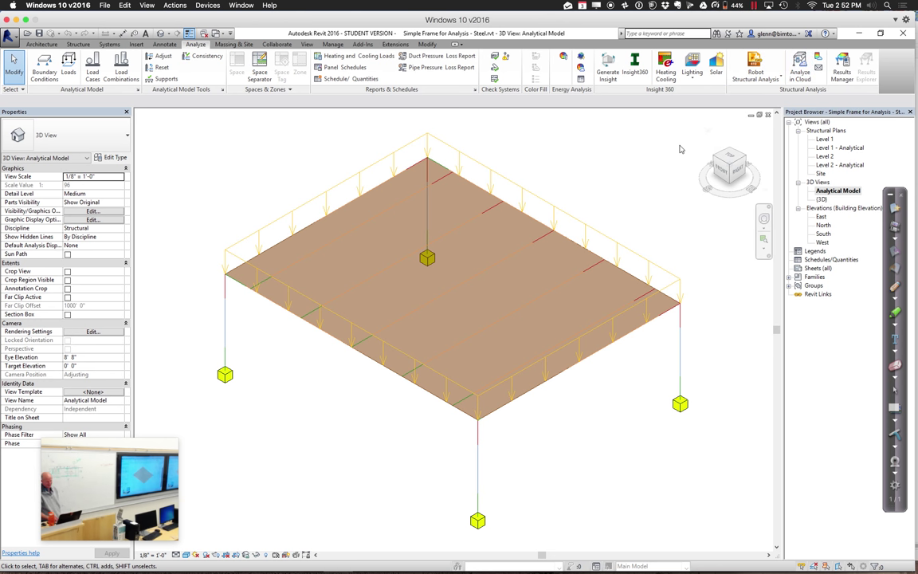
pyautogui.click(782, 79)
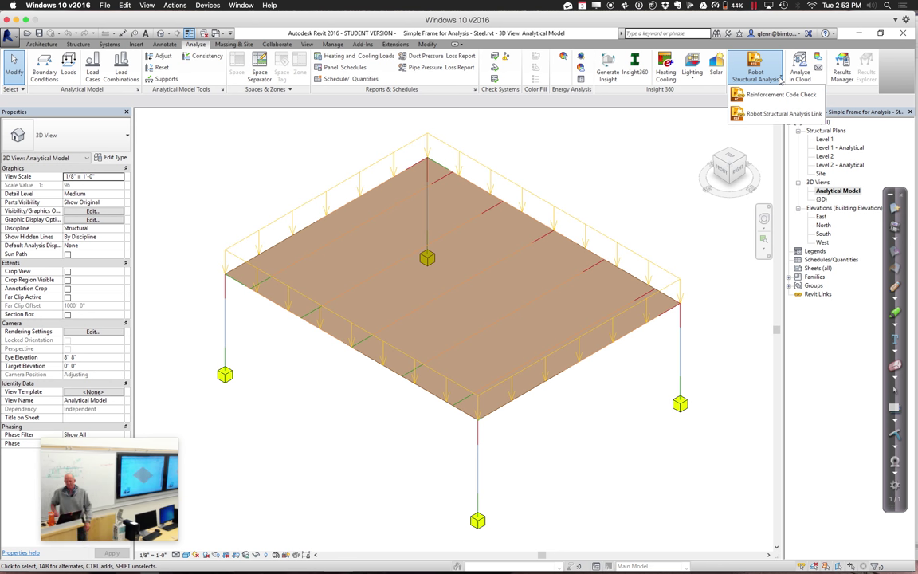
# Step: Review the Add-Ins External Tools list for ETABS and SAP2000 export/import, leaving the area load unselected
pyautogui.click(547, 135)
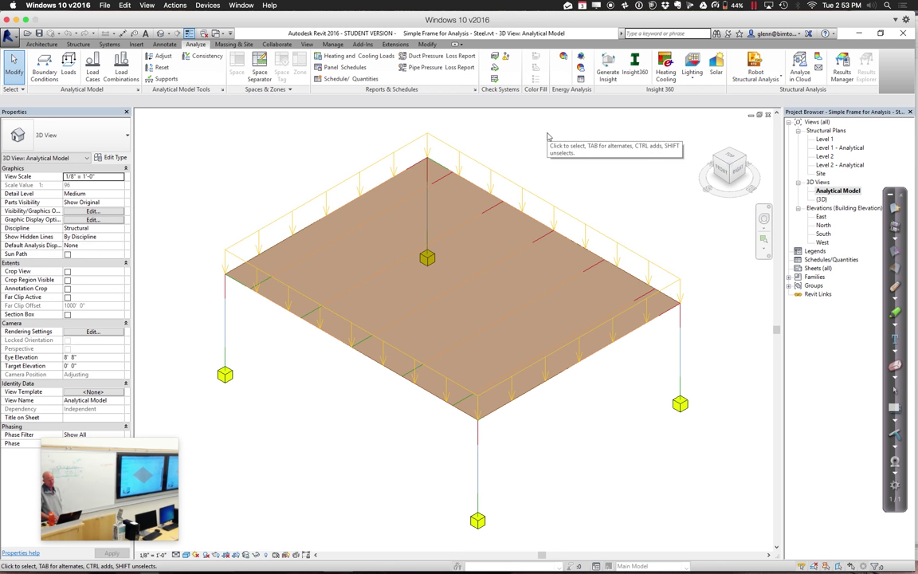
pyautogui.click(363, 44)
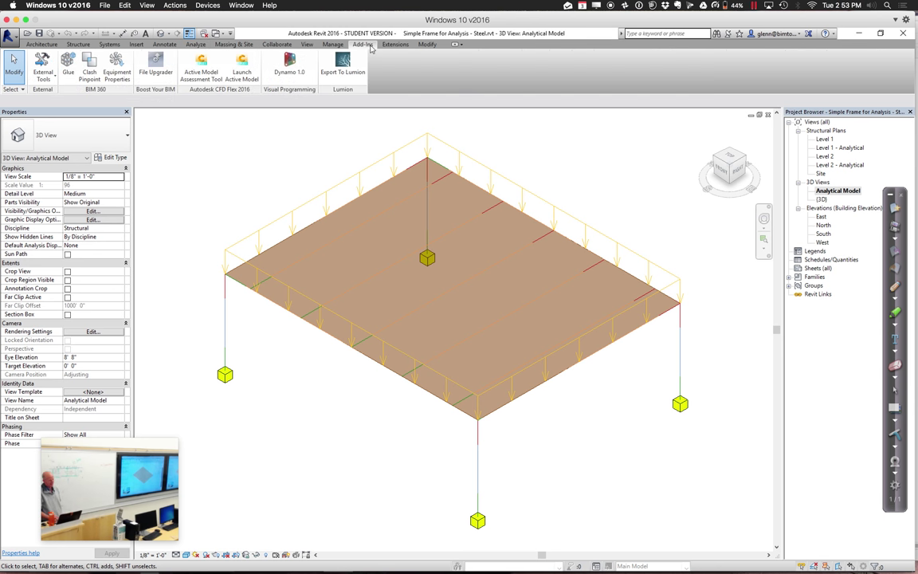
pyautogui.click(43, 68)
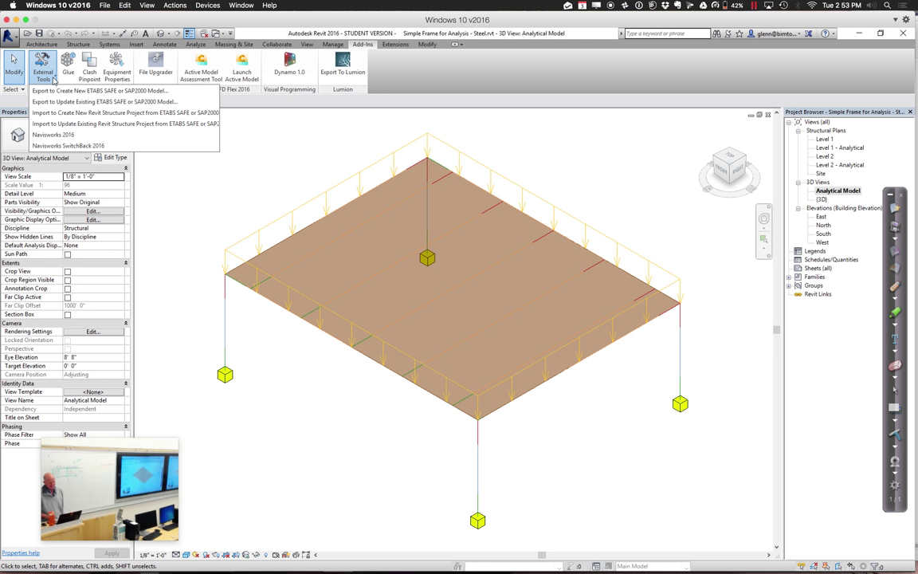
pyautogui.click(259, 195)
pyautogui.click(308, 207)
pyautogui.press('Escape')
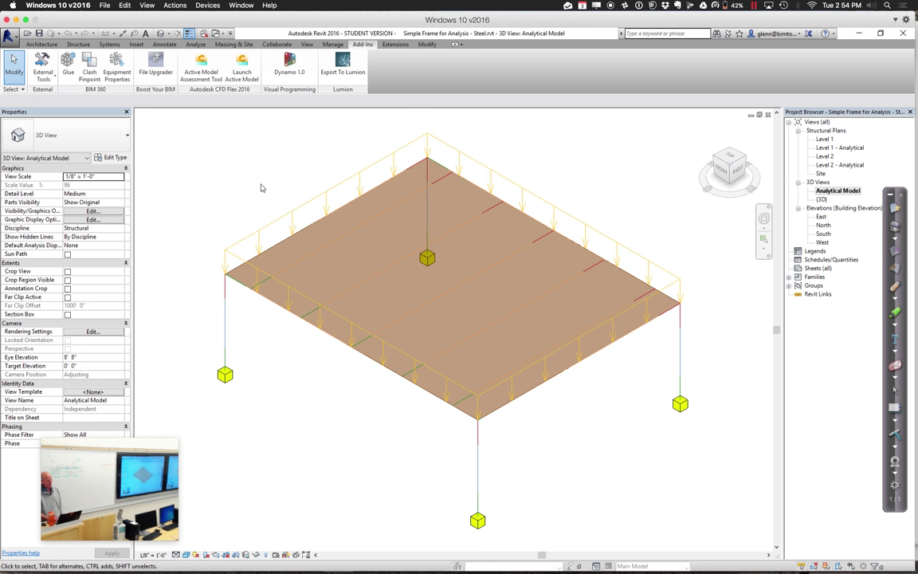
pyautogui.moveTo(205, 568)
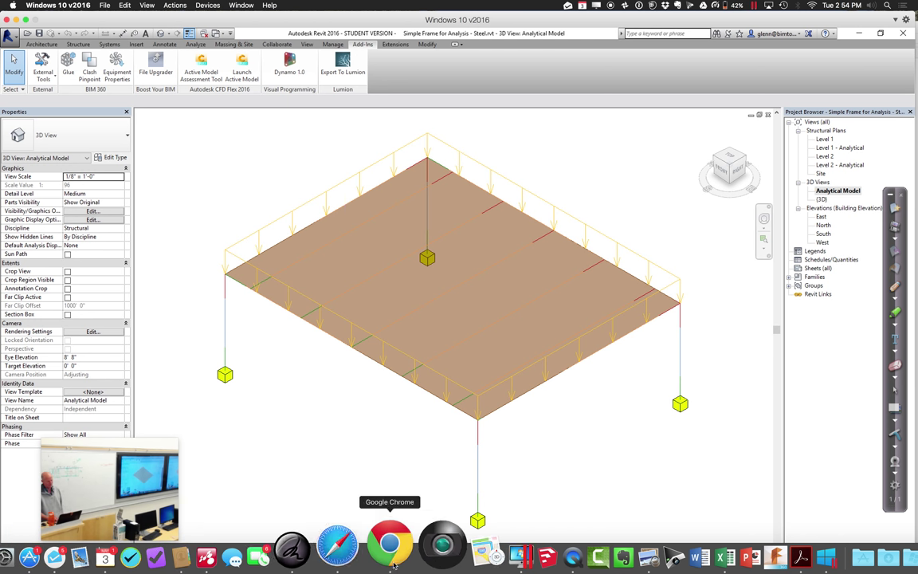
# Step: Open the Building Systems Integration course's Files > Software Installs folder in Canvas
pyautogui.click(391, 545)
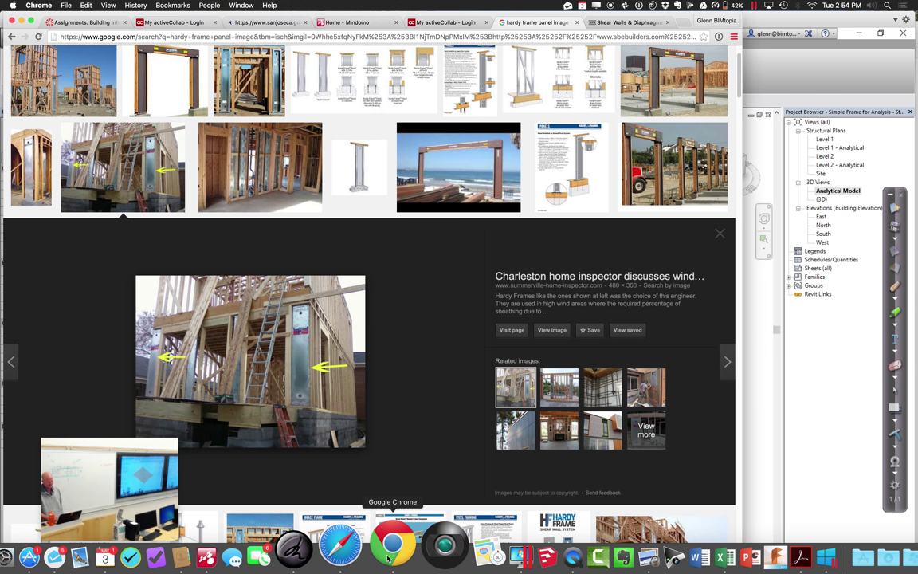
pyautogui.click(93, 22)
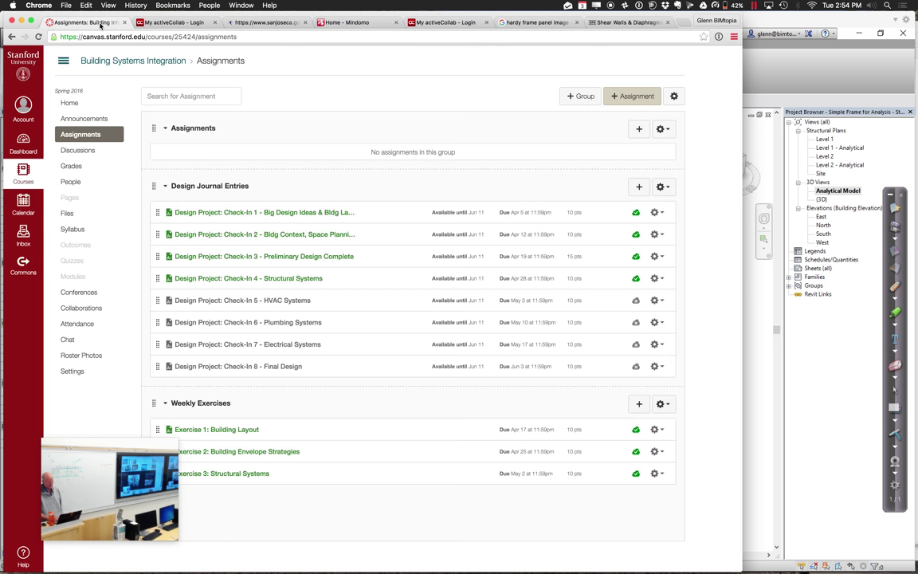
pyautogui.click(70, 213)
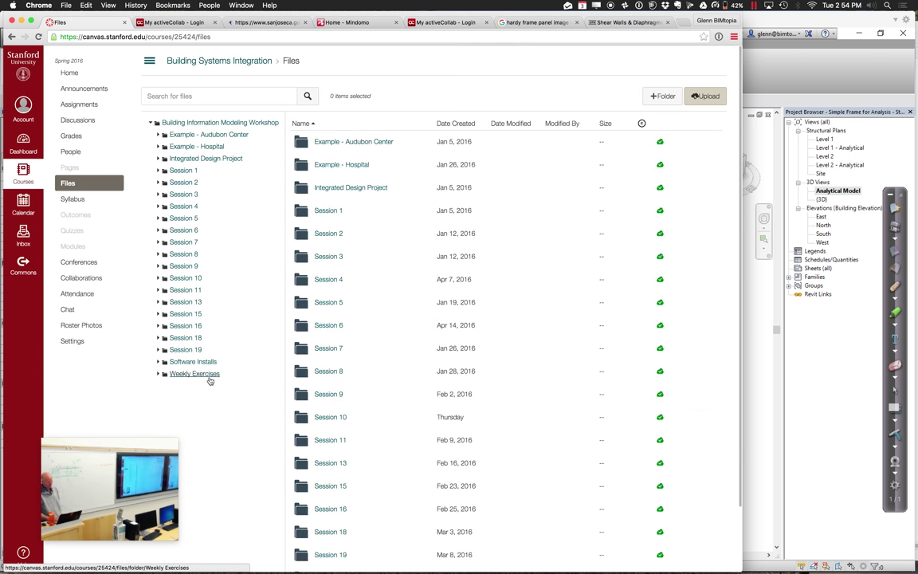
pyautogui.click(193, 362)
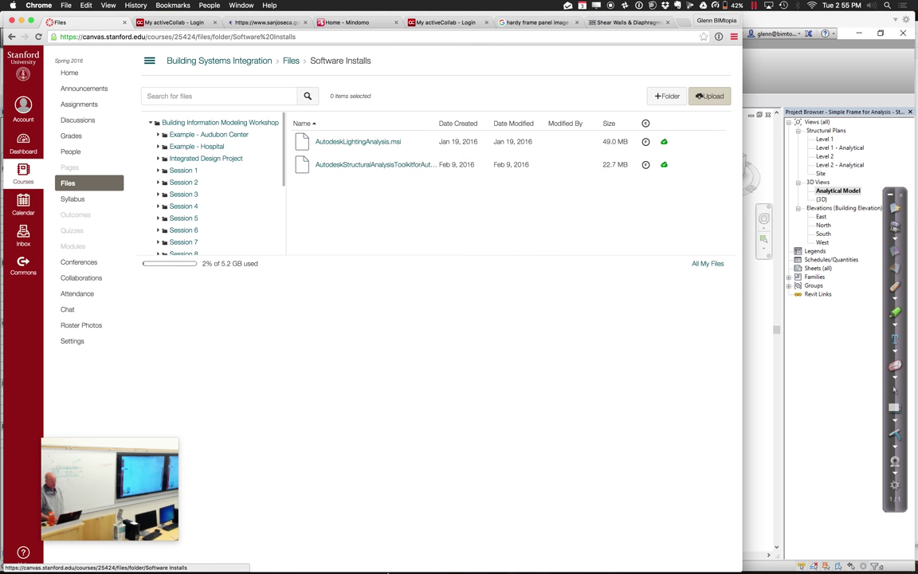
pyautogui.moveTo(342, 568)
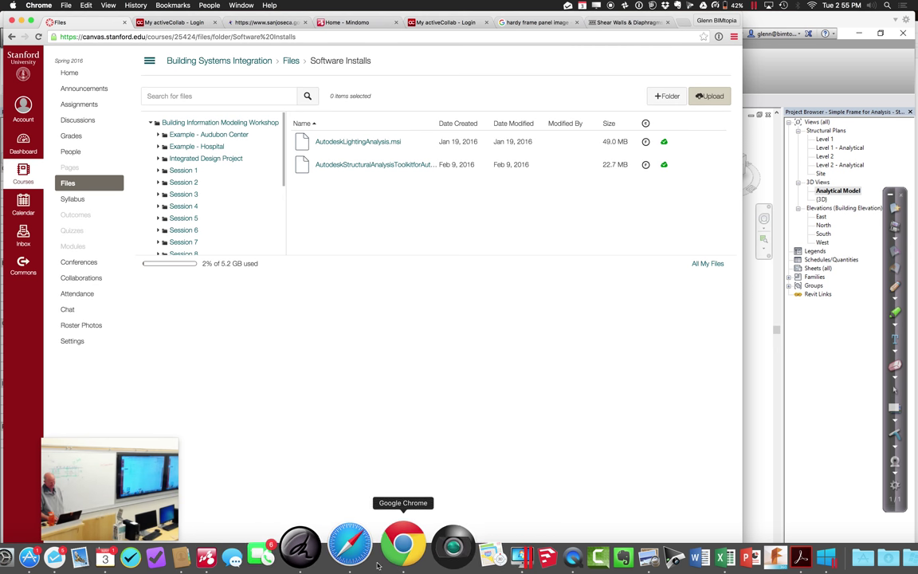
# Step: Go to bimtopia.com in Safari and show the Global AEC menu's ETABS tutorial links
pyautogui.click(366, 562)
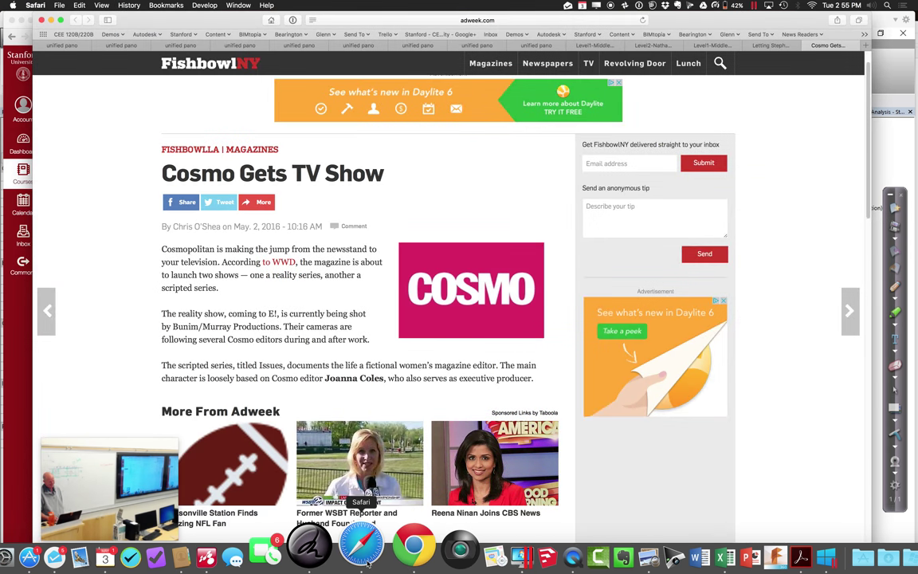
pyautogui.click(373, 21)
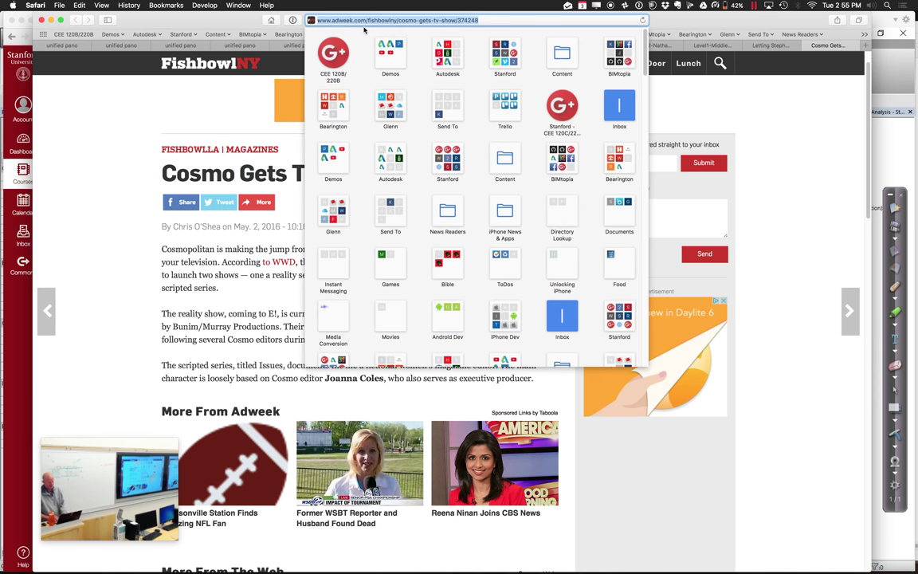
pyautogui.write('bimtopia')
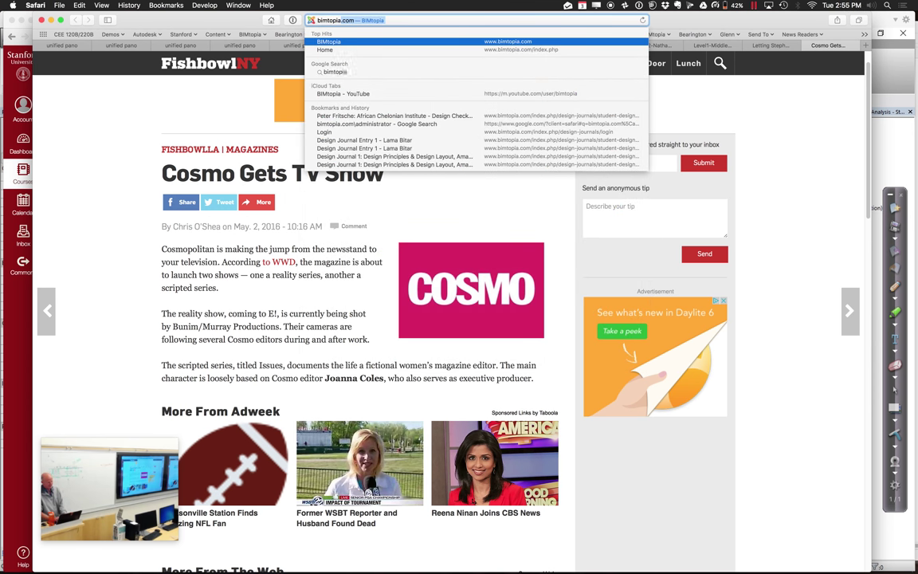
pyautogui.press('Return')
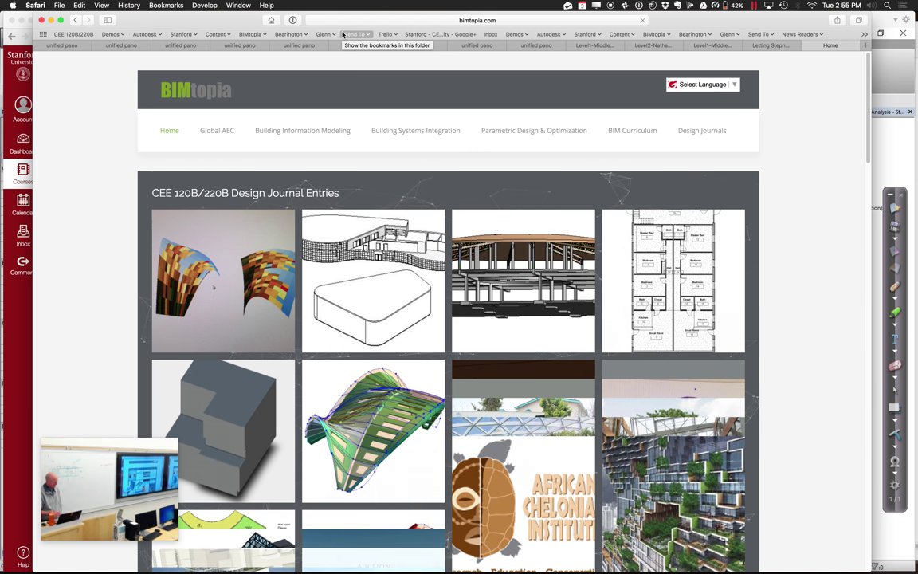
pyautogui.moveTo(227, 133)
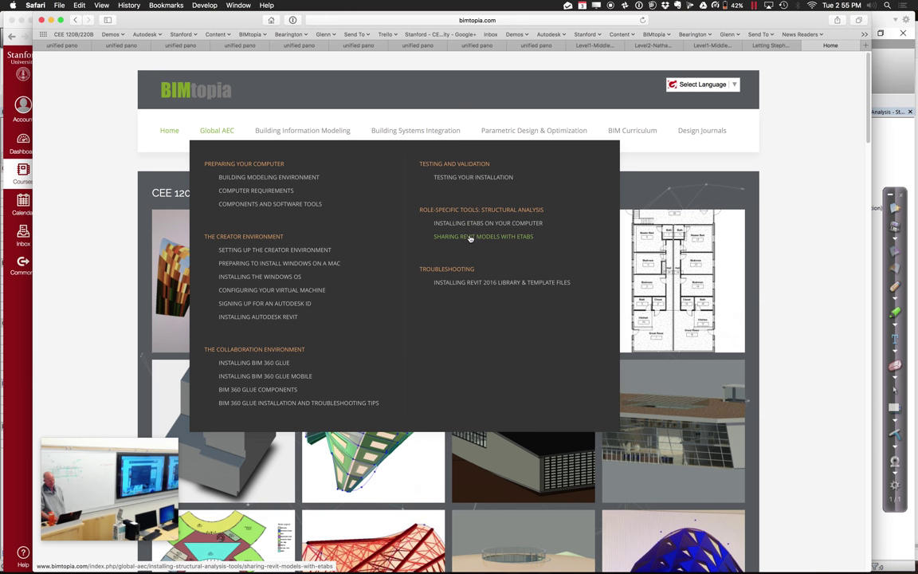
# Step: Open BIMtopia's Sharing Revit Models with ETABS tutorial and skim through it
pyautogui.click(470, 238)
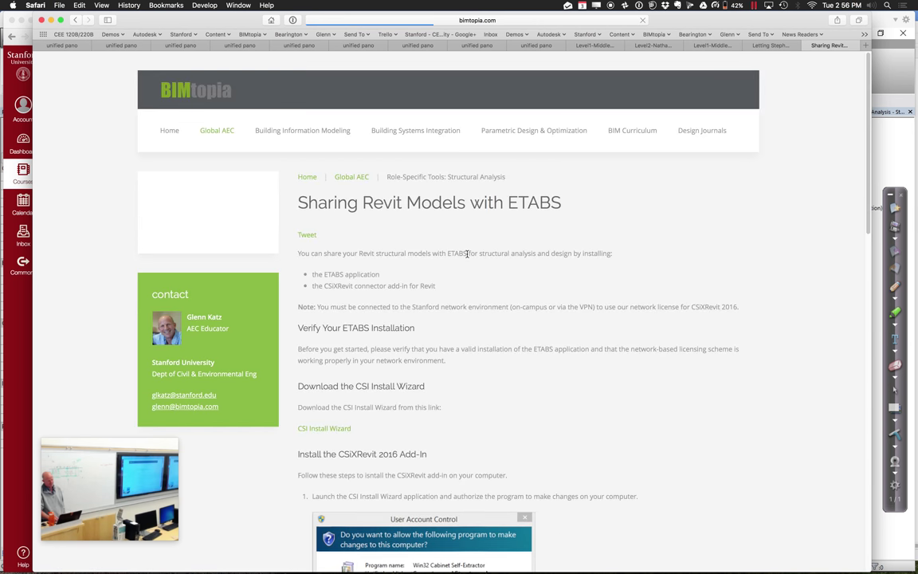
pyautogui.scroll(-3, 446, 297)
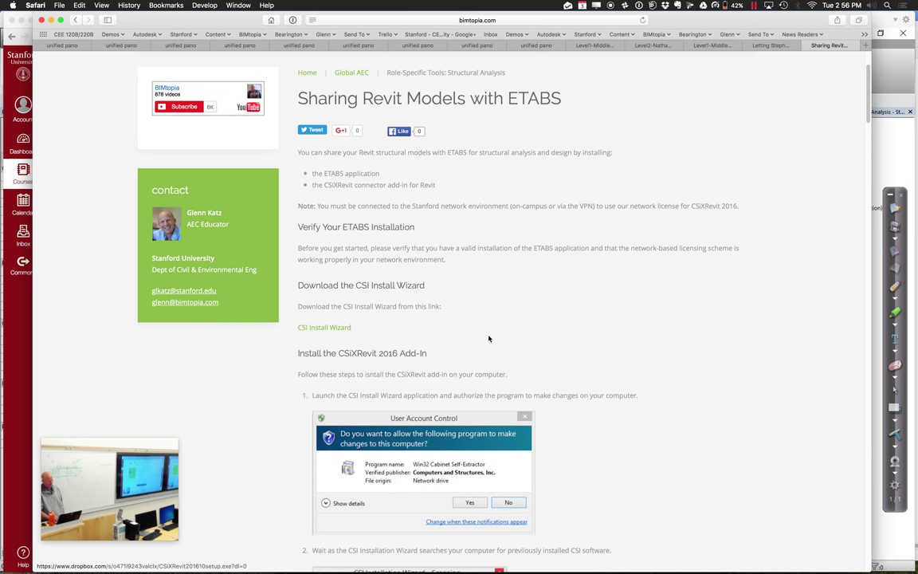
pyautogui.scroll(-3, 508, 338)
pyautogui.scroll(-13, 544, 440)
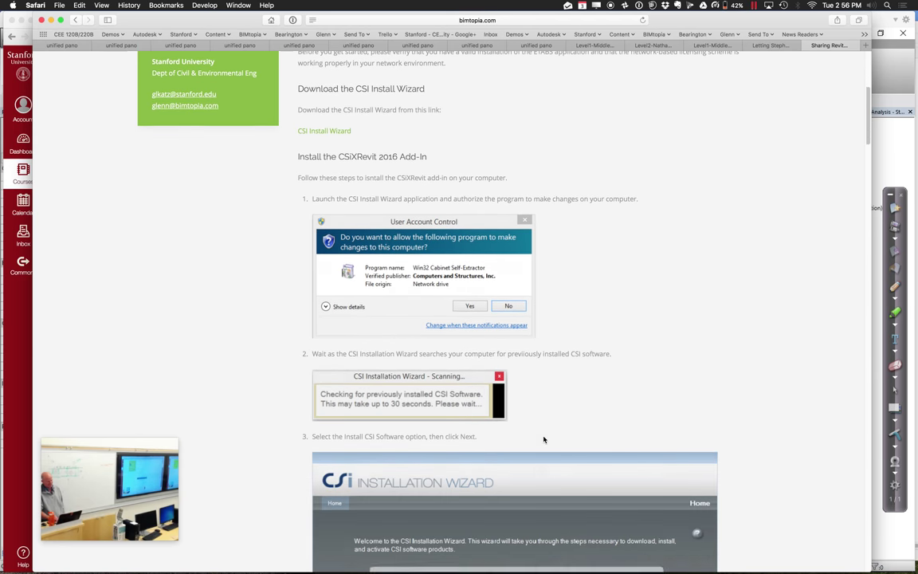
pyautogui.scroll(20, 544, 439)
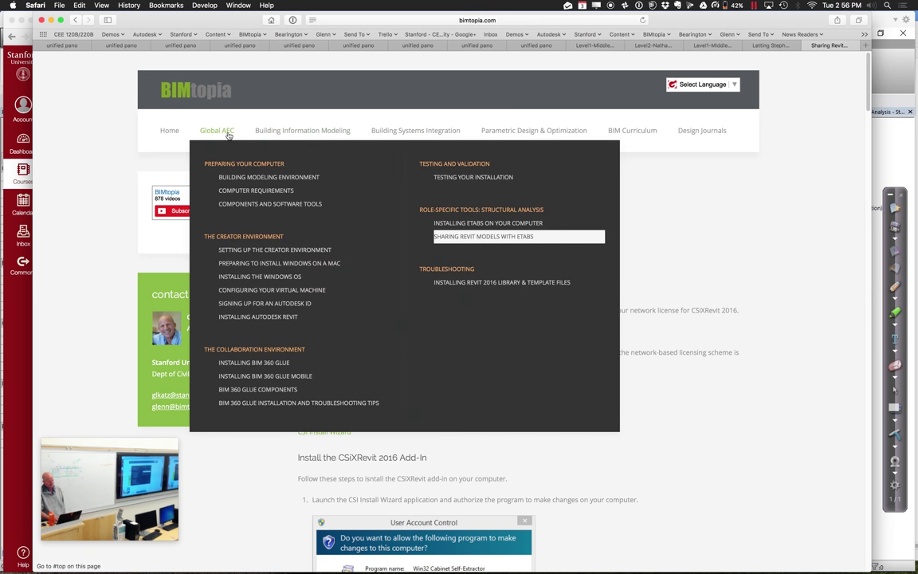
# Step: Open the Installing ETABS on Your Computer page and scroll into its steps
pyautogui.click(495, 225)
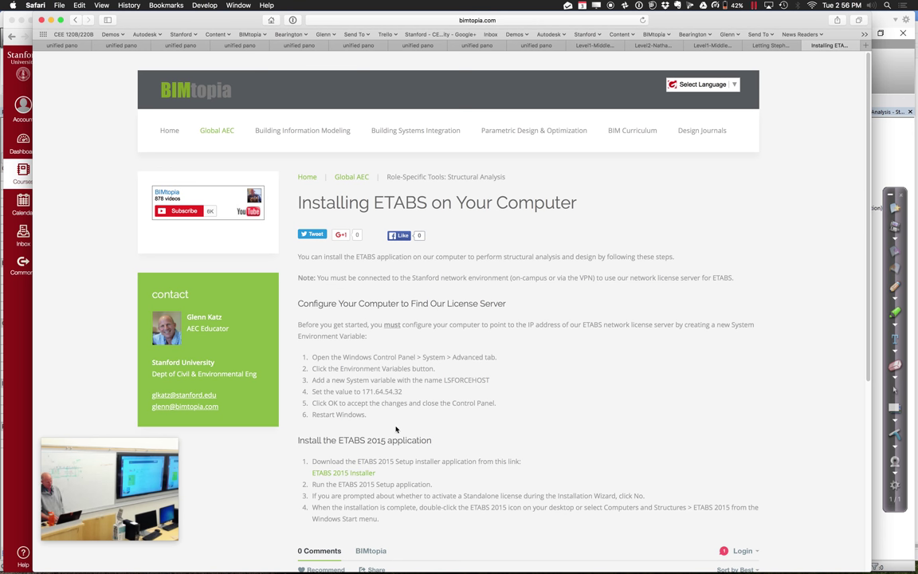
pyautogui.scroll(-3, 402, 430)
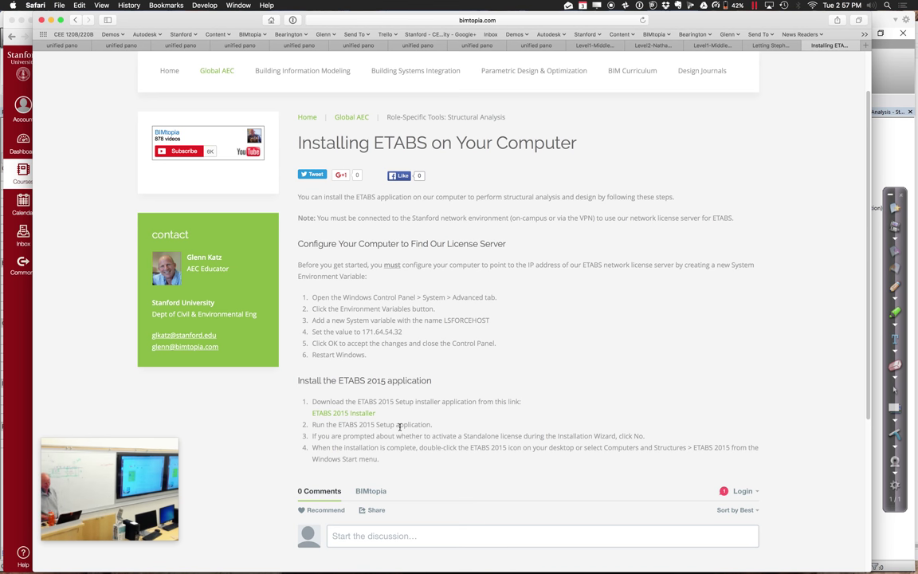
pyautogui.moveTo(399, 562)
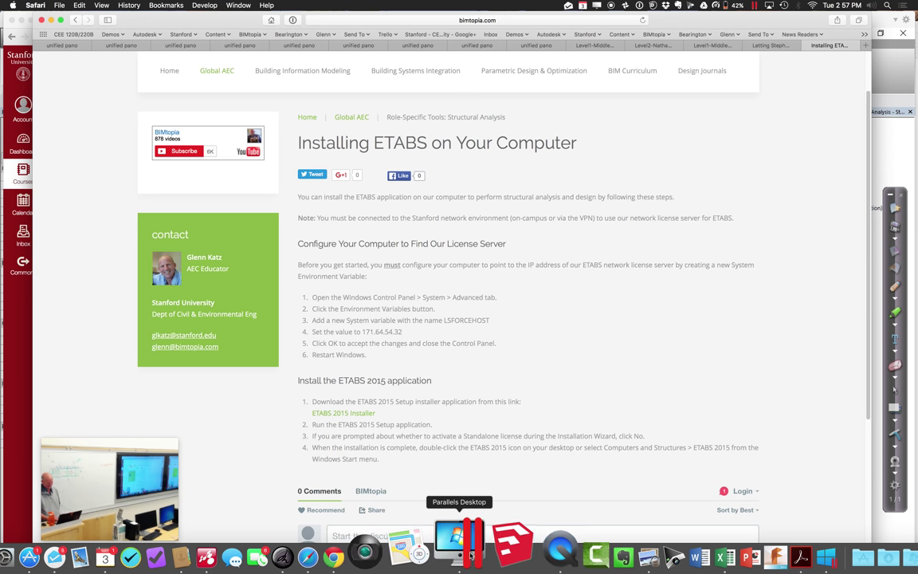
# Step: Return to the Revit steel frame model and list its Robot Structural Analysis options
pyautogui.click(469, 554)
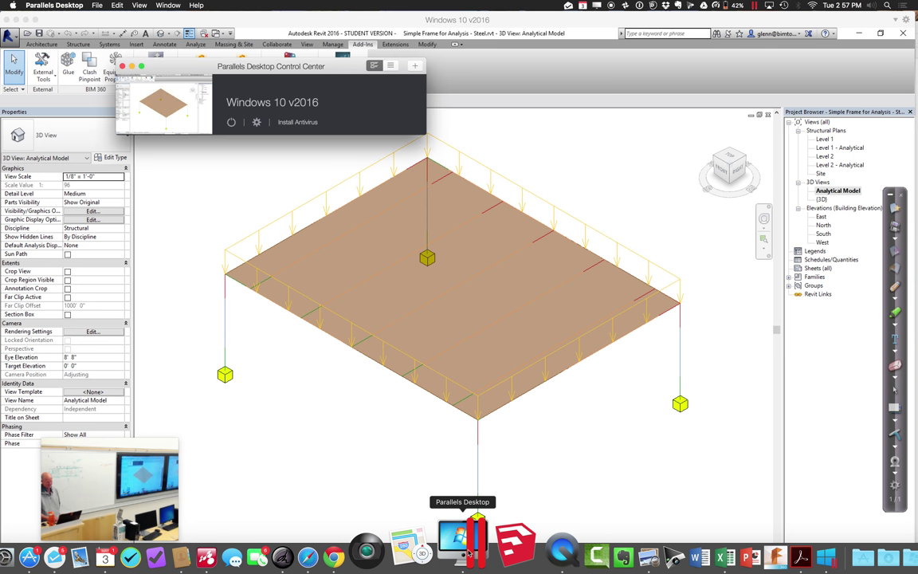
pyautogui.click(571, 140)
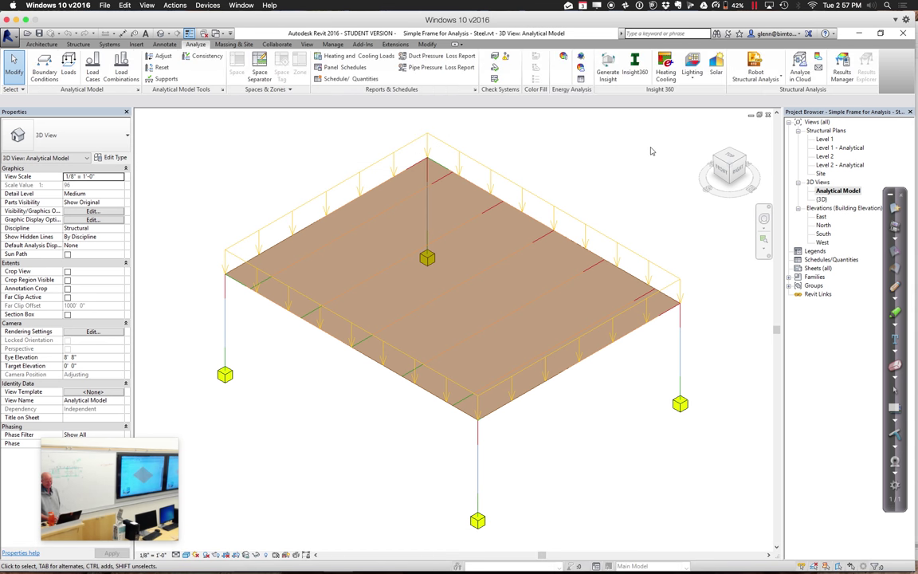
pyautogui.click(778, 80)
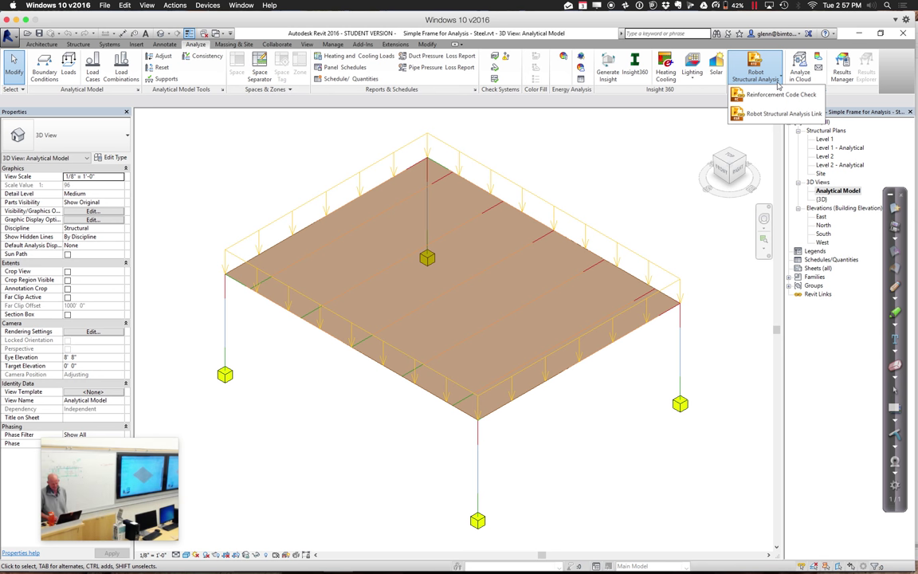
pyautogui.moveTo(275, 551)
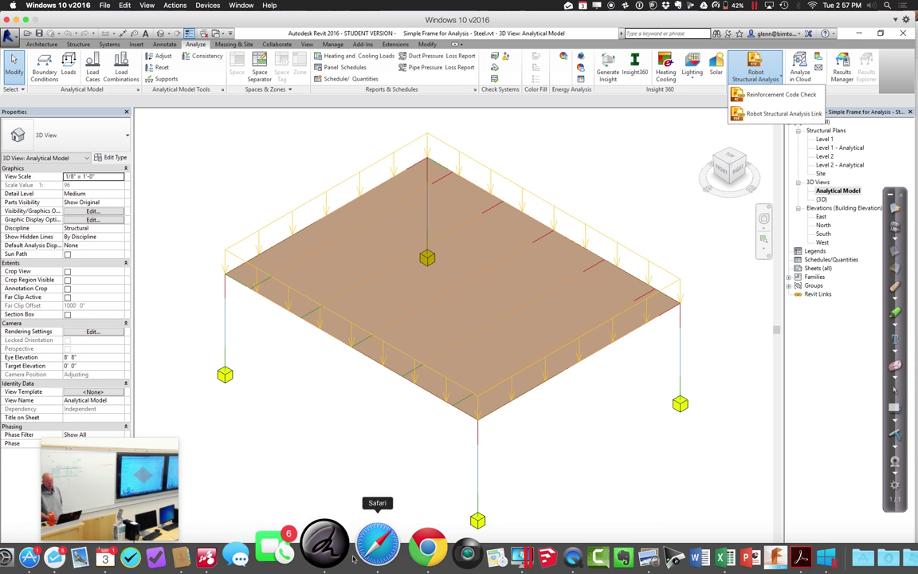
# Step: Download AutodeskStructuralAnalysisToolkitforAutodeskRevit2016.msi from Canvas's Software Installs folder
pyautogui.click(383, 554)
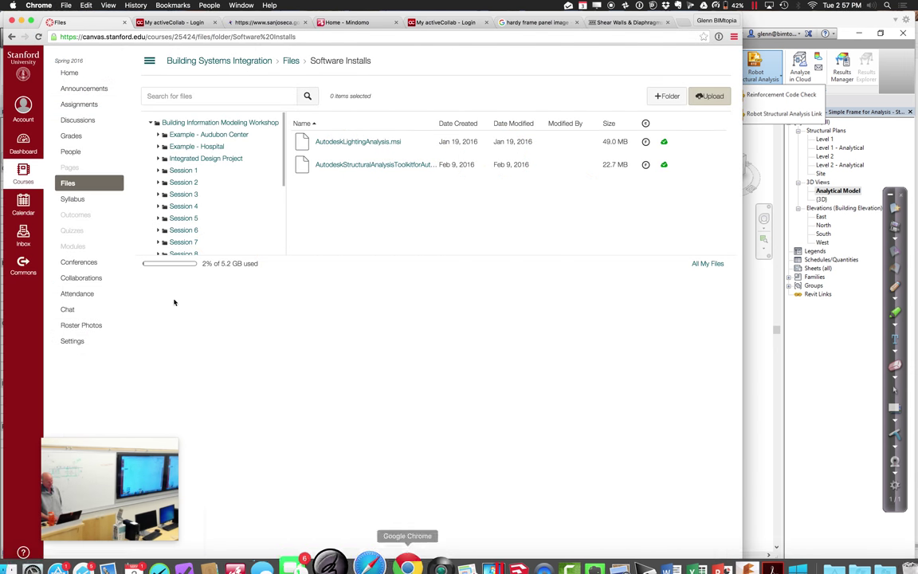
pyautogui.moveTo(283, 177); pyautogui.dragTo(273, 245)
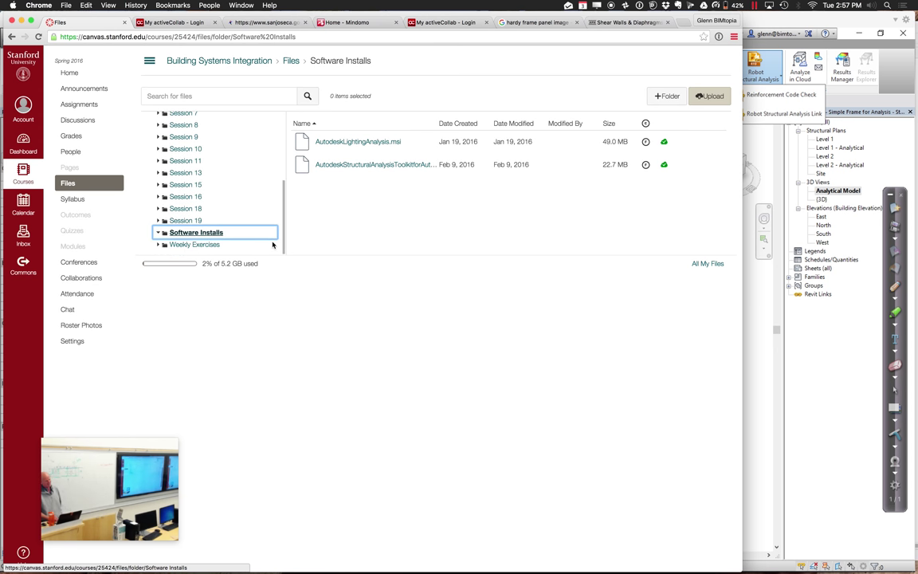
pyautogui.click(352, 165)
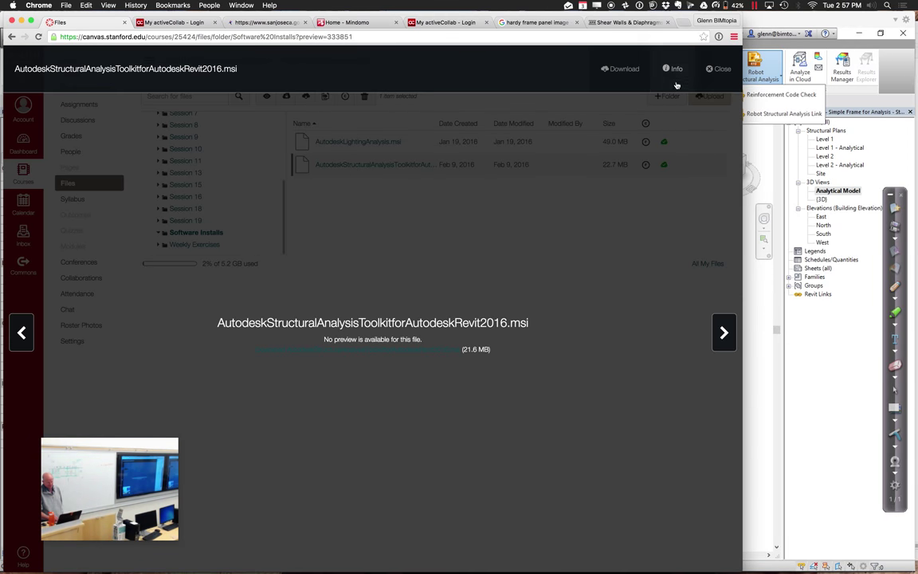
pyautogui.click(617, 70)
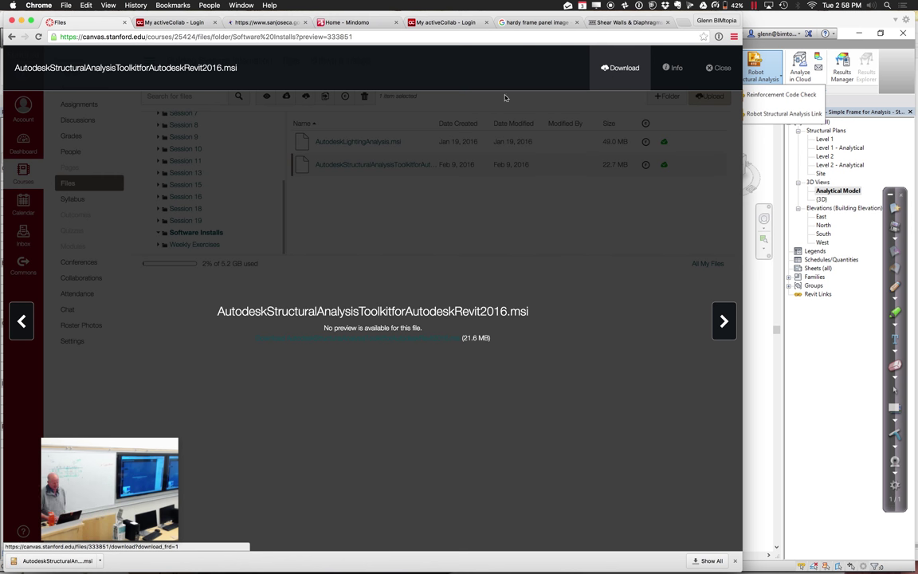
# Step: Check the CSiXRevit connector topic in the Mindomo map, then return to Canvas
pyautogui.press('super+Tab')
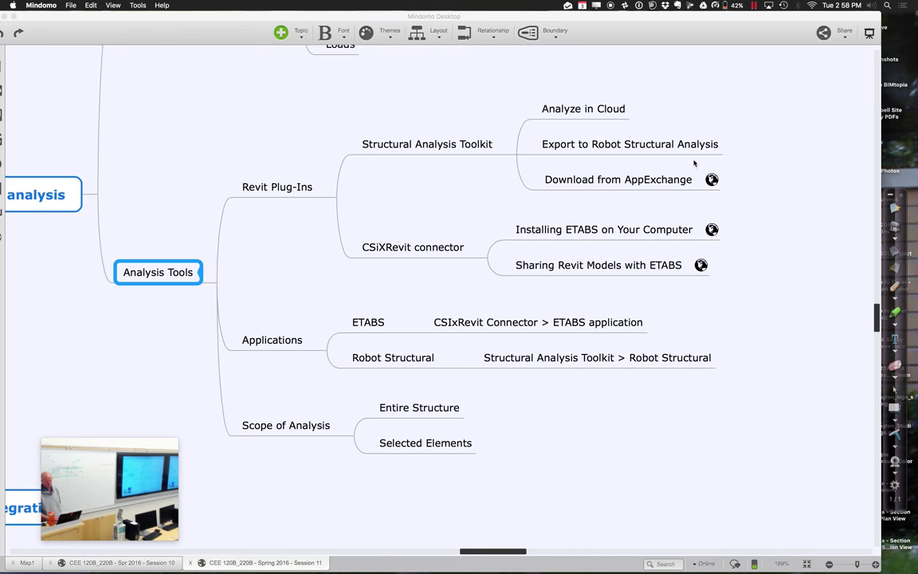
pyautogui.click(472, 253)
pyautogui.press('super+Tab')
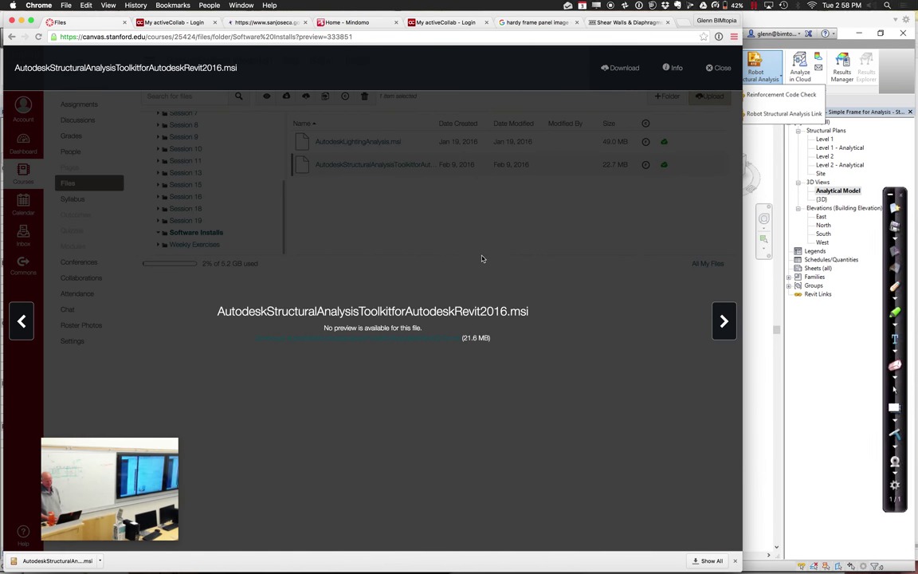
# Step: Open a File Explorer window and navigate to the Downloads folder
pyautogui.click(764, 343)
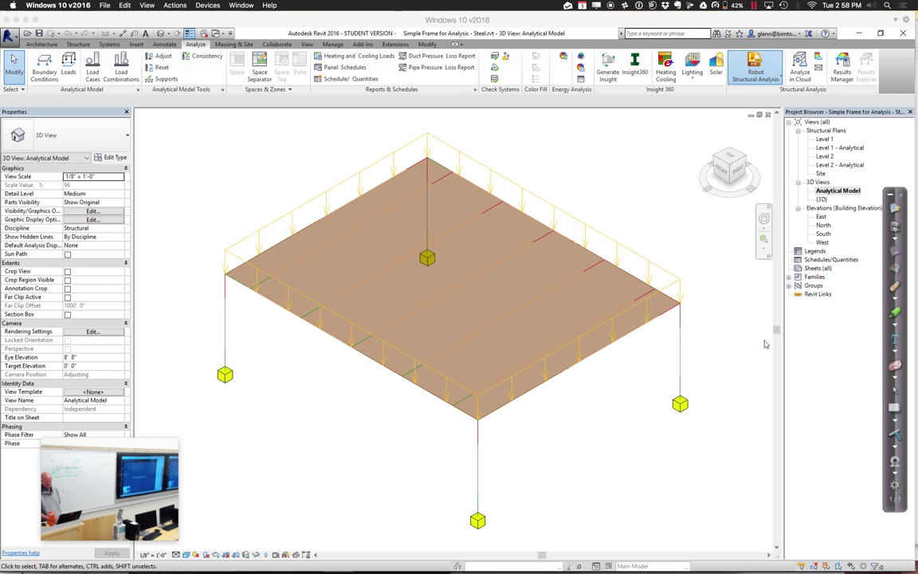
pyautogui.moveTo(121, 571)
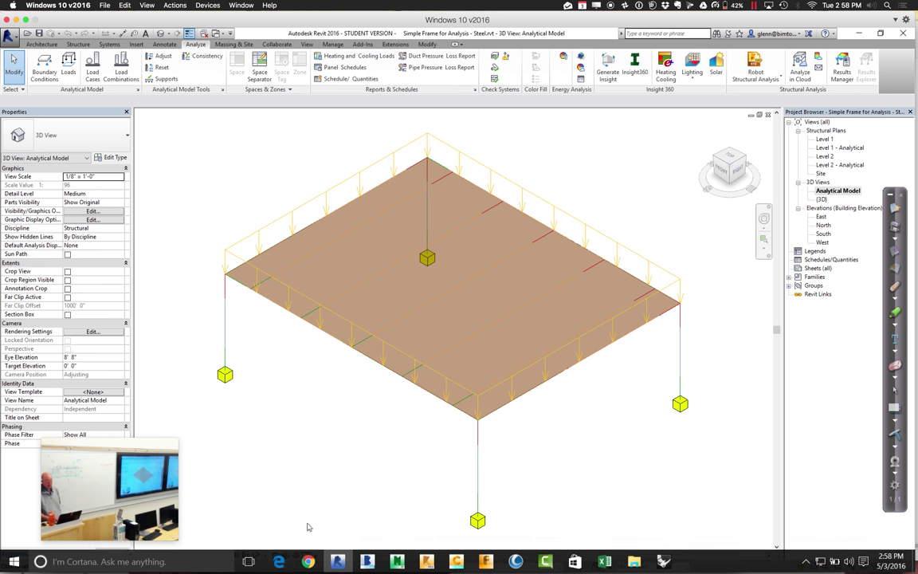
pyautogui.click(633, 561)
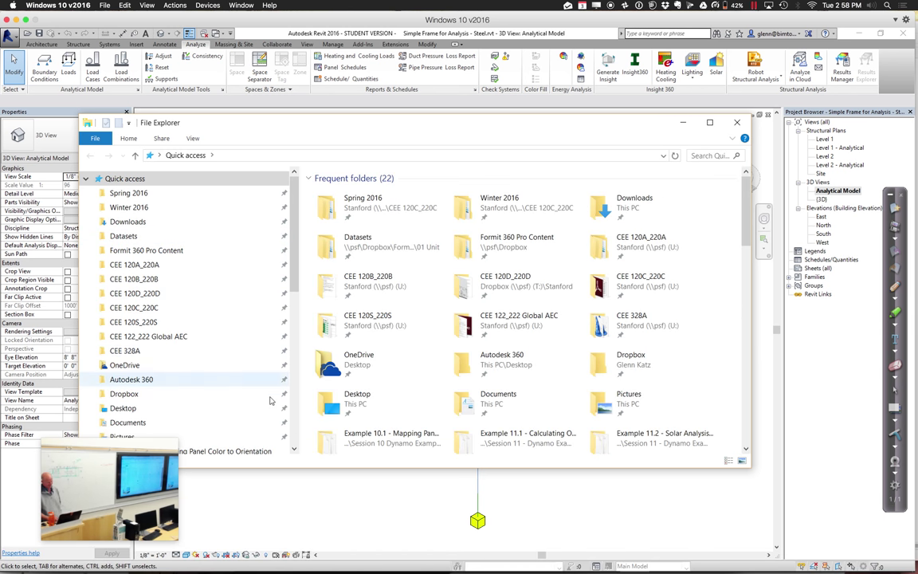
pyautogui.moveTo(293, 293); pyautogui.dragTo(294, 417)
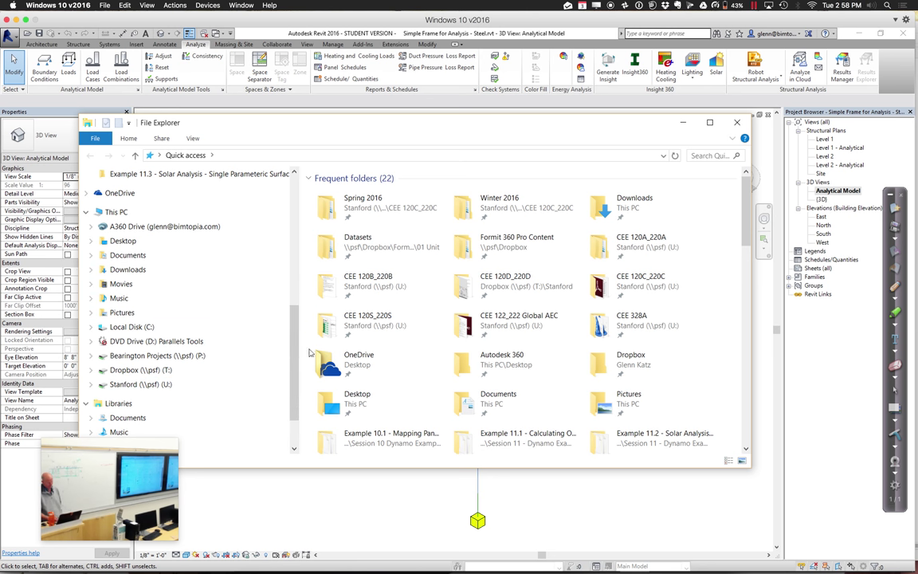
pyautogui.moveTo(292, 377); pyautogui.dragTo(291, 347)
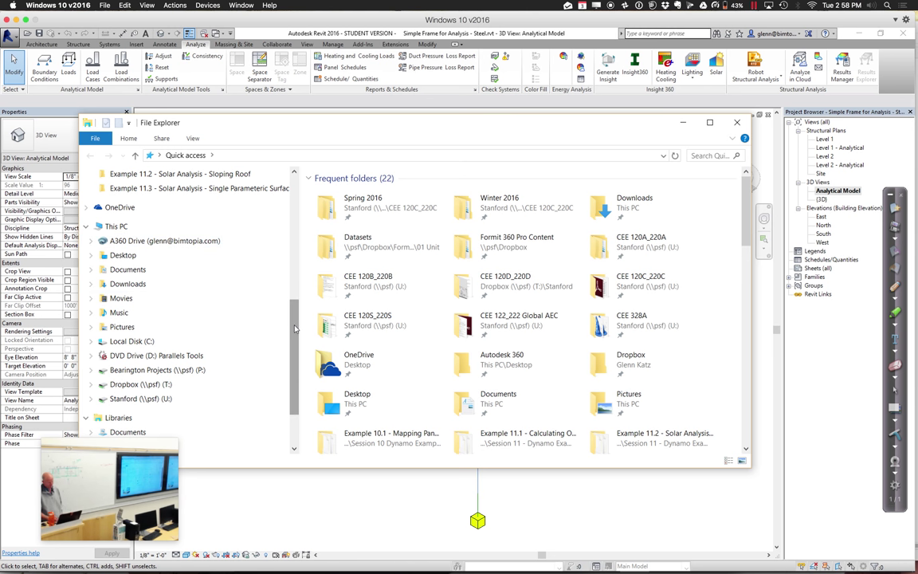
pyautogui.moveTo(294, 360); pyautogui.dragTo(295, 388)
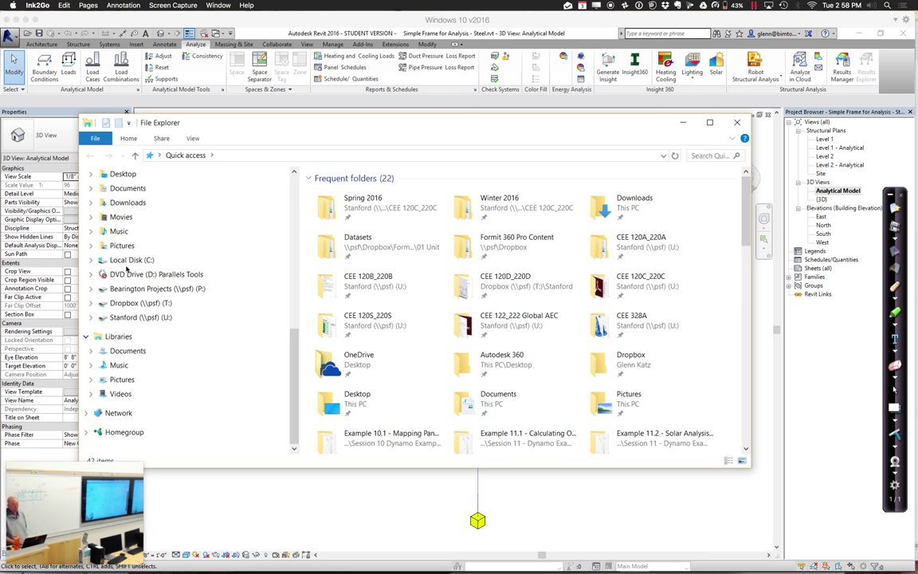
pyautogui.click(116, 244)
pyautogui.click(125, 202)
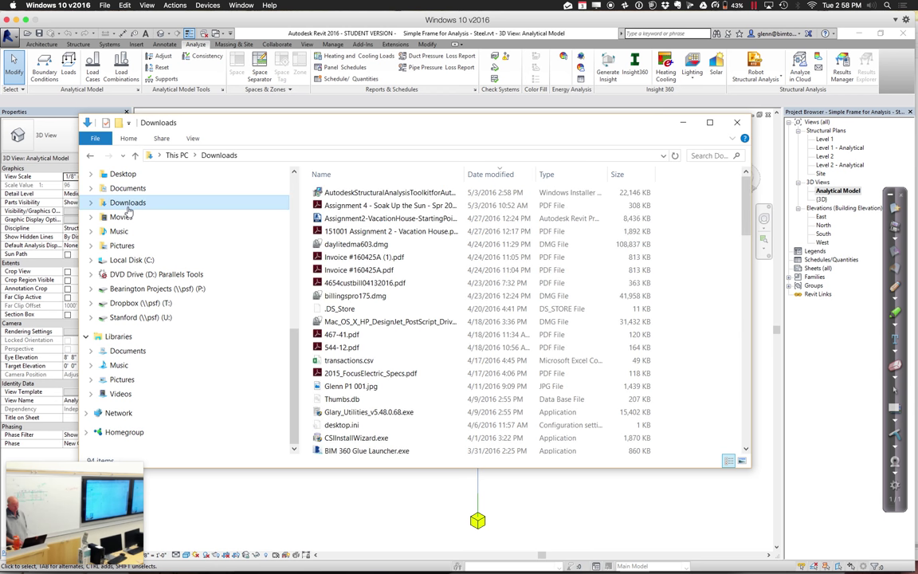
# Step: Run the toolkit .msi installer, then cancel the uninstall of the already-installed toolkit and close it
pyautogui.doubleClick(401, 195)
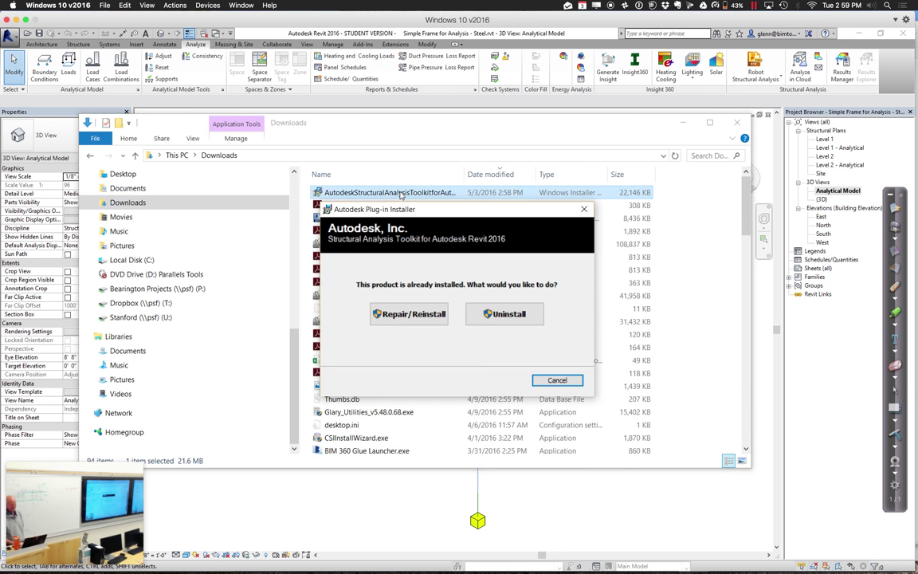
pyautogui.click(521, 316)
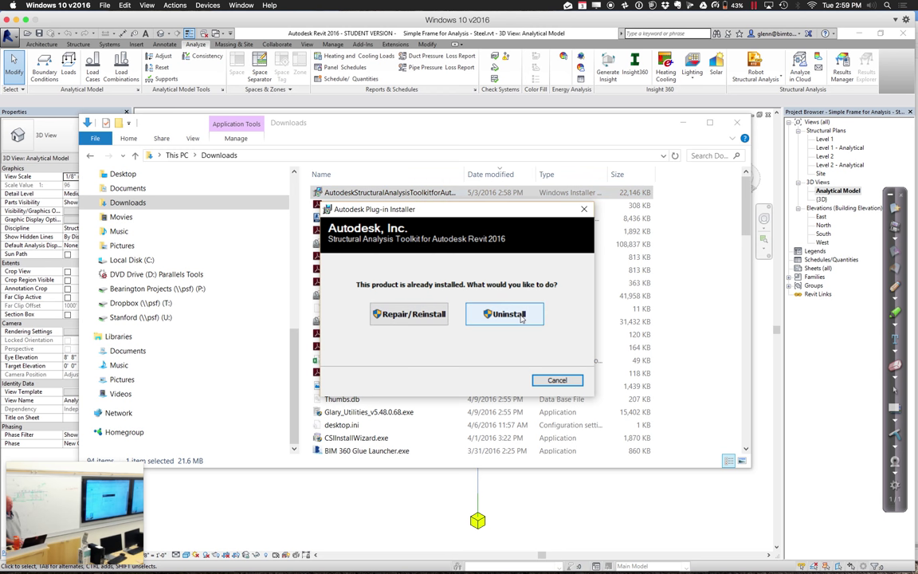
pyautogui.click(558, 381)
pyautogui.click(556, 381)
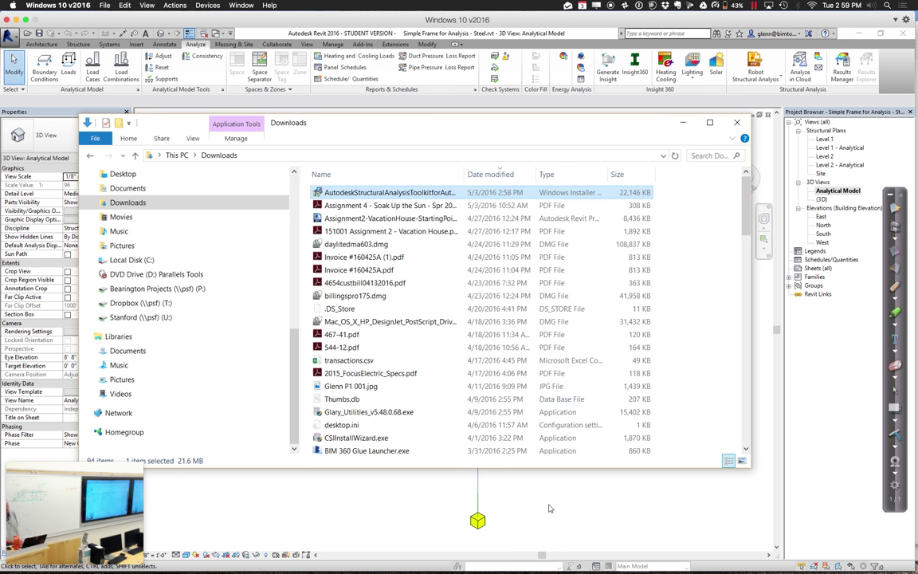
# Step: Bring Revit forward and check the Robot Structural Analysis options list
pyautogui.click(549, 508)
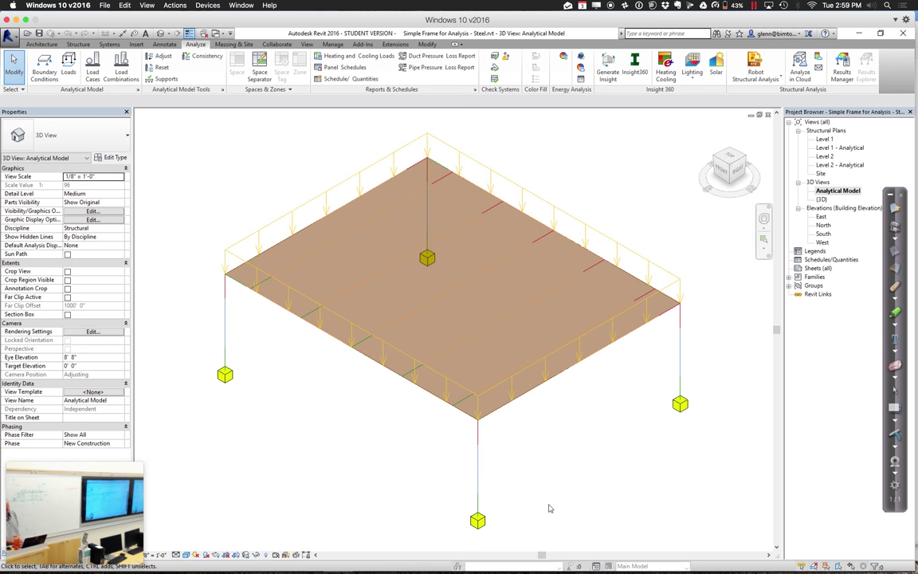
pyautogui.click(775, 81)
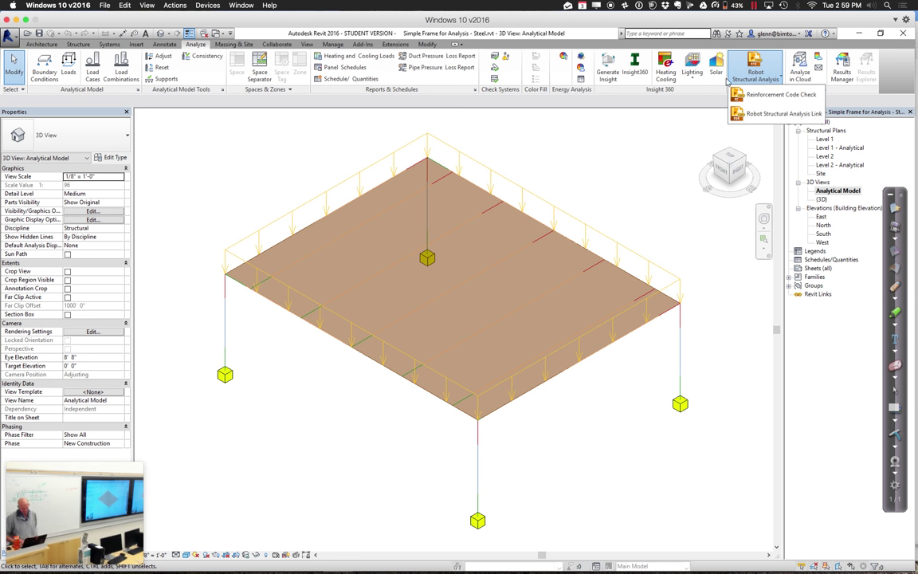
pyautogui.click(13, 64)
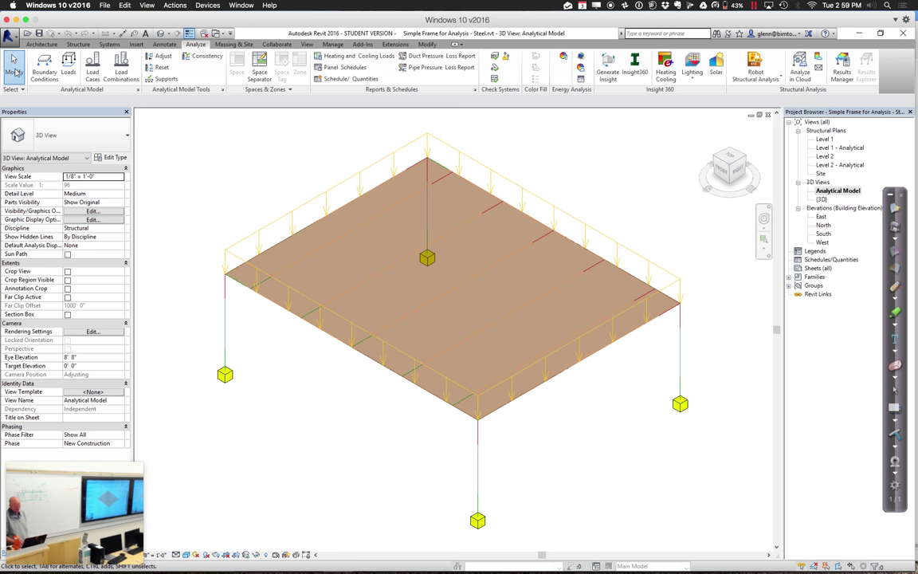
# Step: Inspect the slab's area load properties, then clear the selection
pyautogui.click(295, 215)
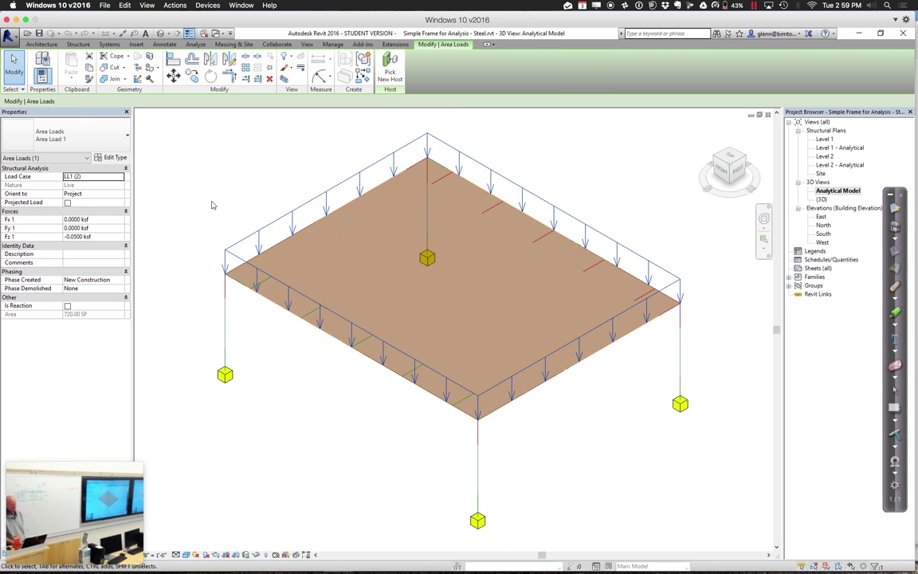
pyautogui.moveTo(208, 550)
pyautogui.click(215, 498)
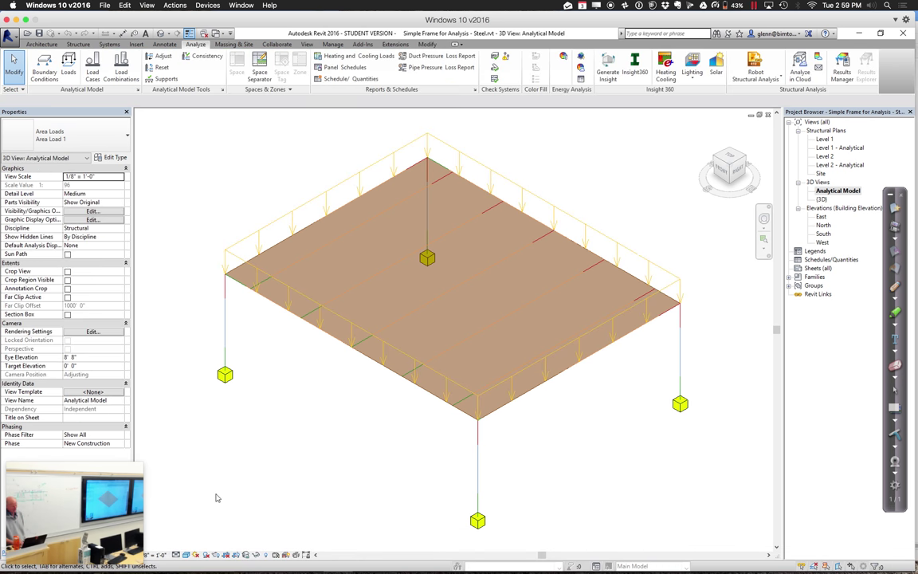
pyautogui.moveTo(243, 566)
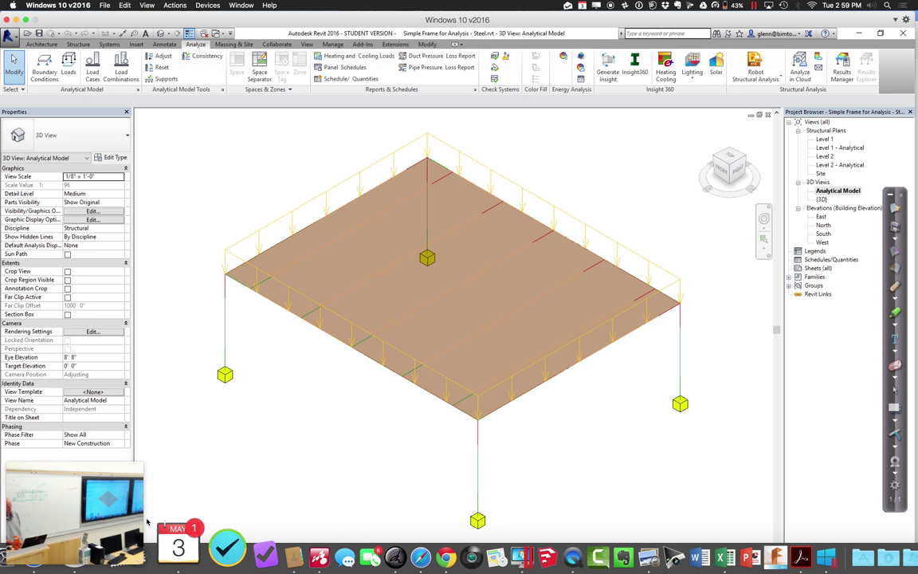
# Step: Bring Chrome to the front and go to the Autodesk student community site
pyautogui.click(147, 523)
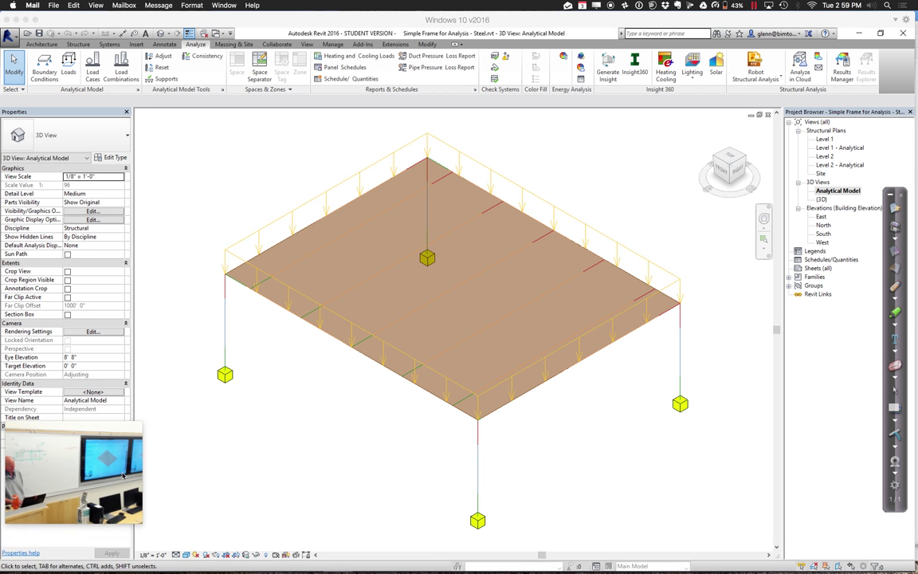
pyautogui.moveTo(171, 566)
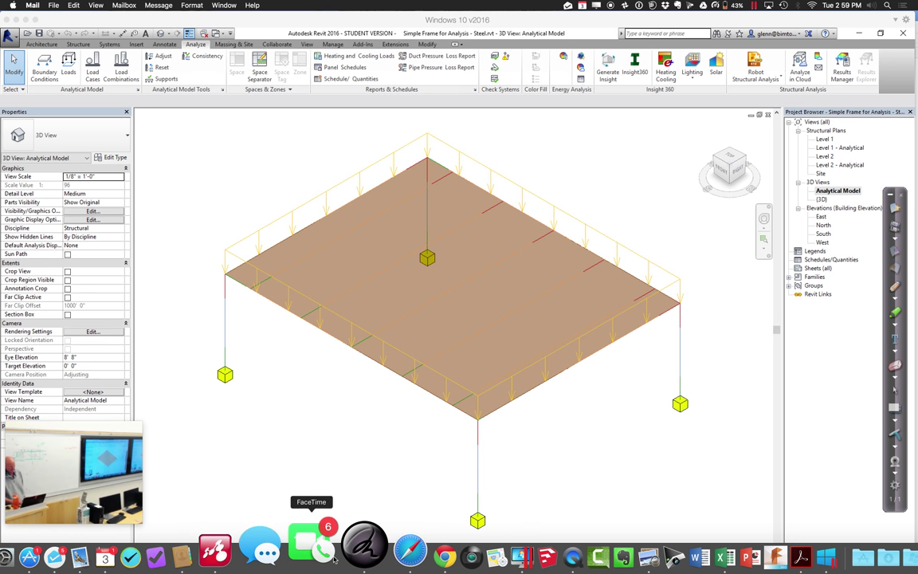
pyautogui.click(392, 562)
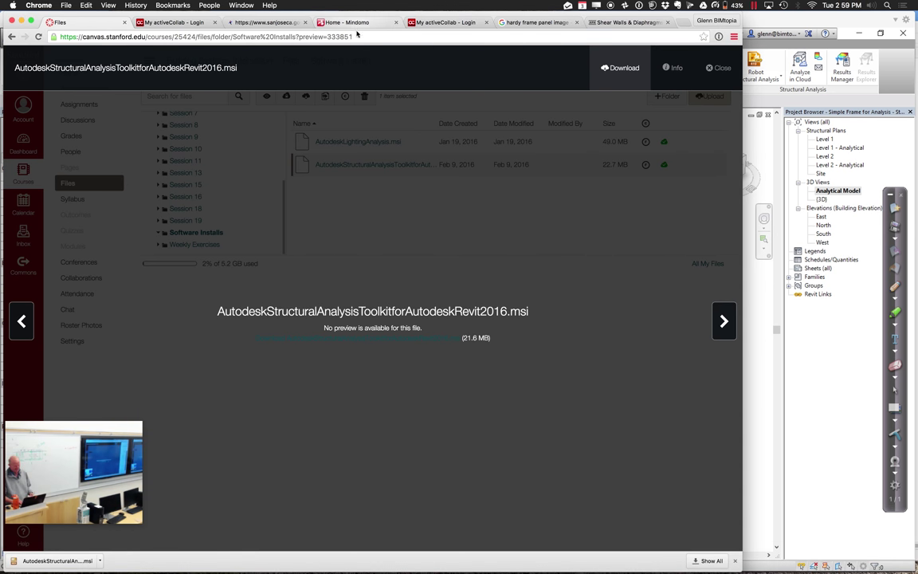
pyautogui.click(357, 37)
pyautogui.write('students.autodesk.com')
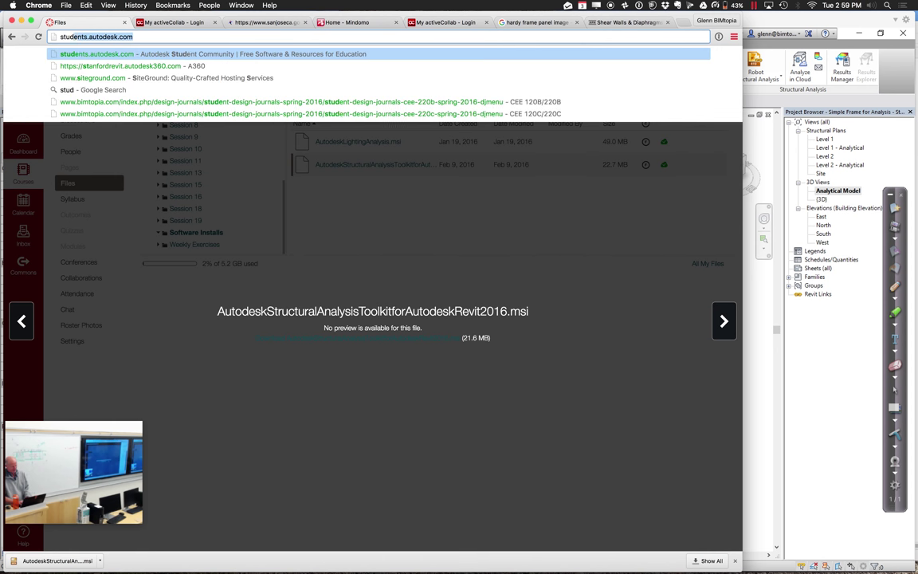
pyautogui.press('Return')
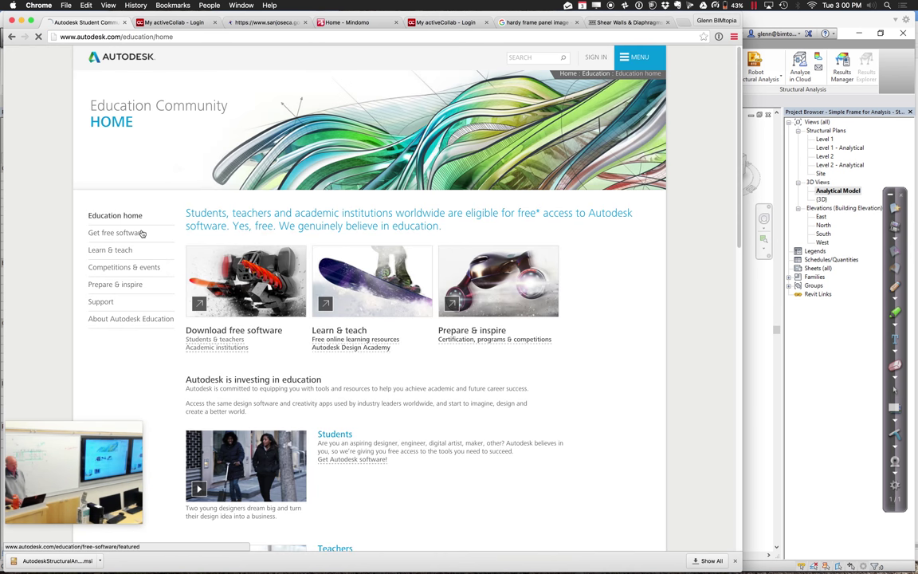
# Step: Browse the Get free software page, briefly viewing Fusion 360 before returning
pyautogui.click(134, 234)
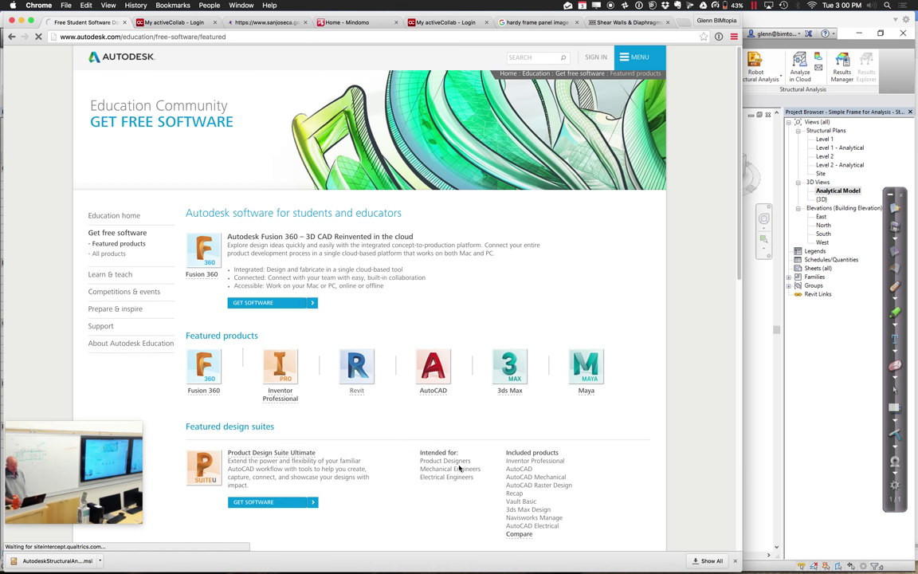
pyautogui.scroll(-5, 459, 468)
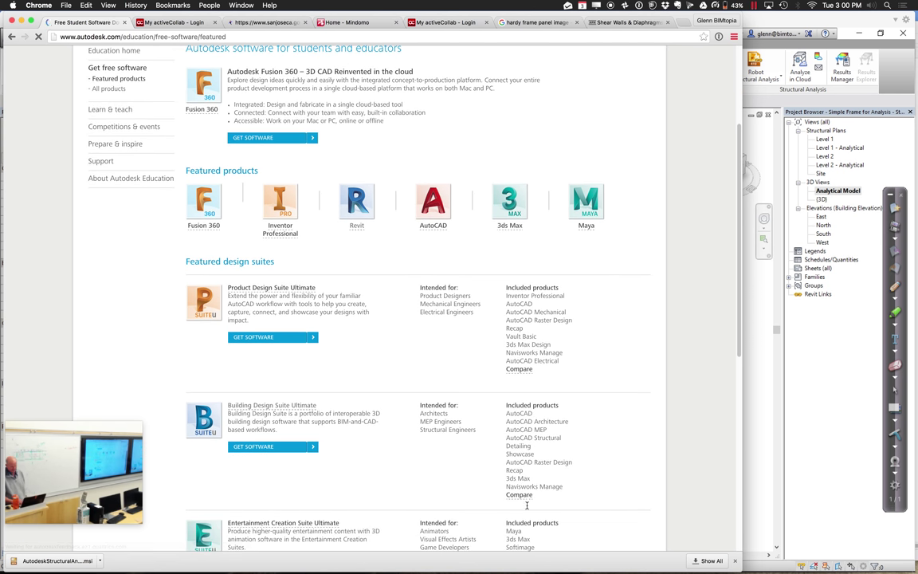
pyautogui.scroll(2, 459, 396)
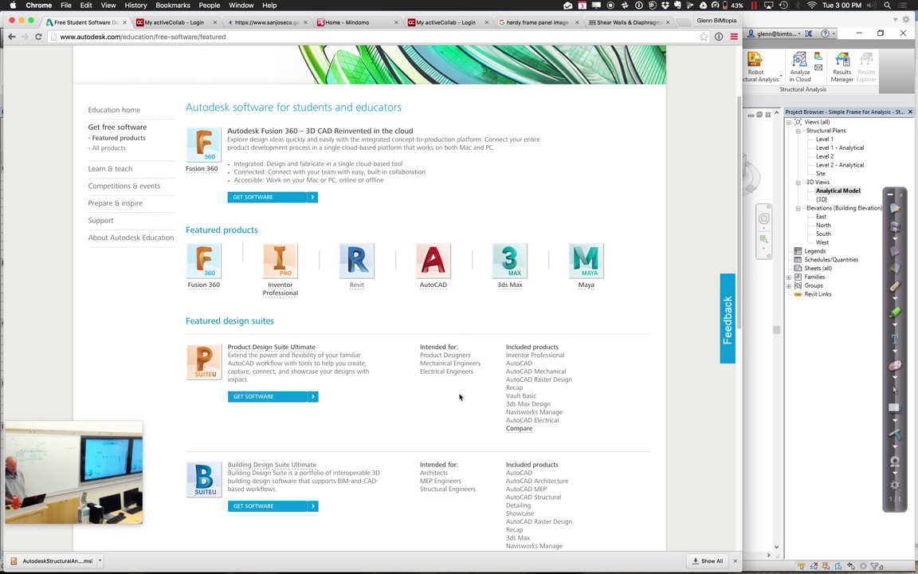
pyautogui.scroll(-9, 374, 381)
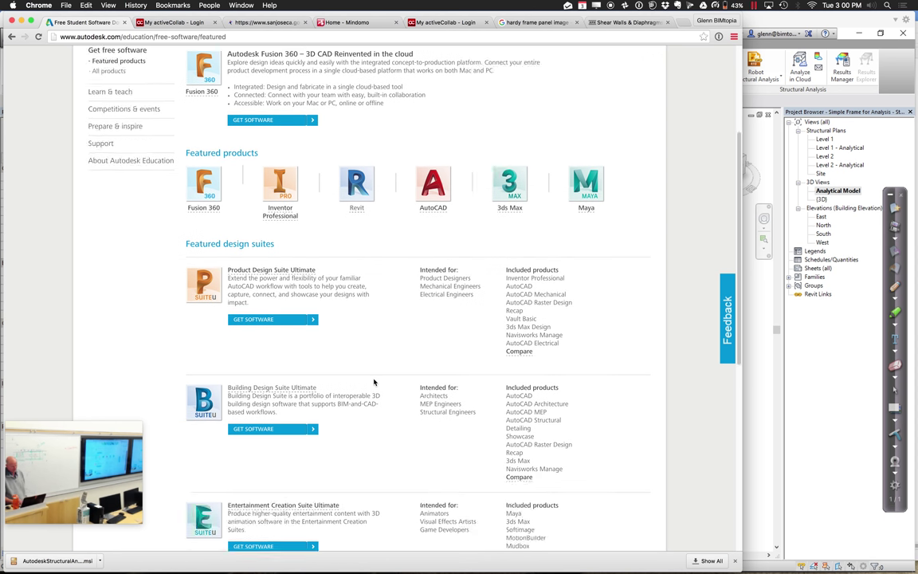
pyautogui.scroll(12, 373, 382)
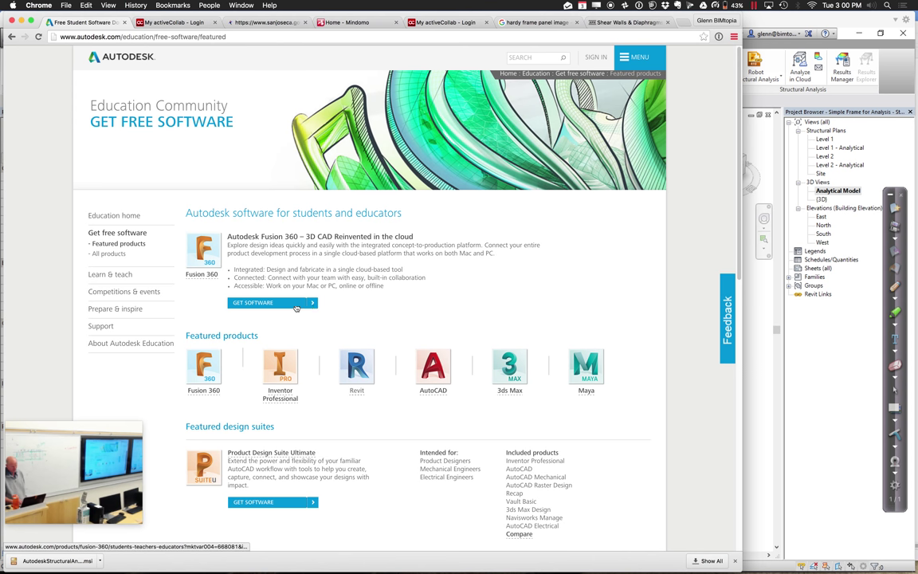
pyautogui.click(294, 306)
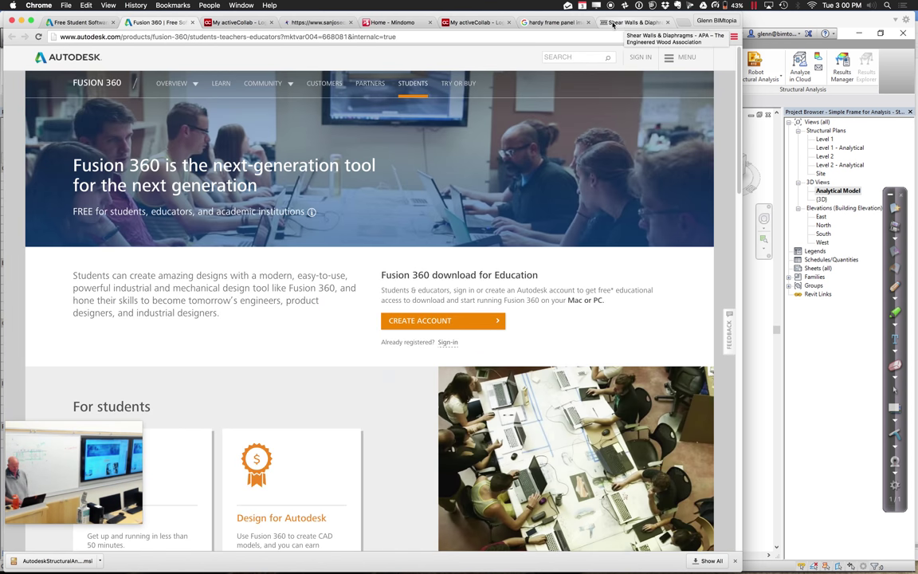
pyautogui.click(76, 22)
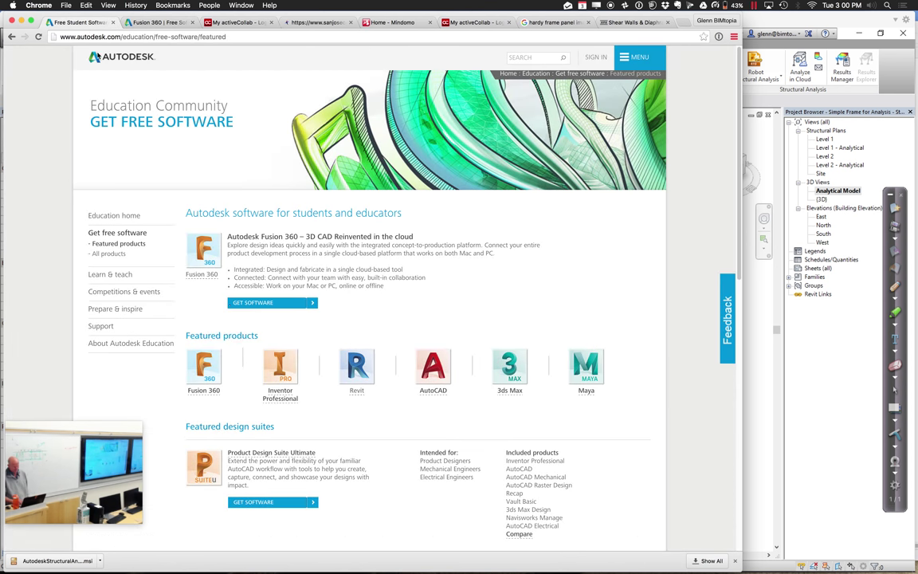
# Step: List all free education products and pick Robot Structural Analysis Professional
pyautogui.scroll(-3, 275, 403)
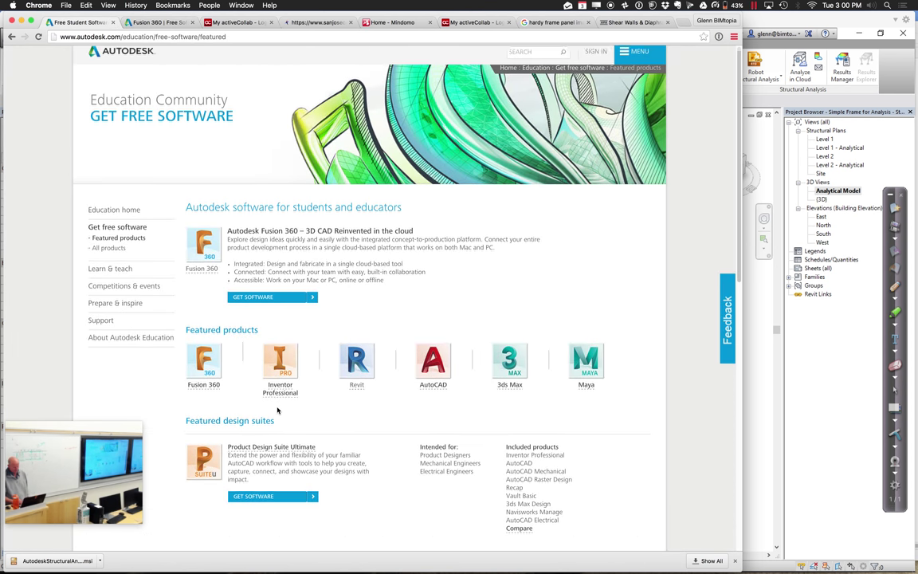
pyautogui.scroll(-2, 277, 410)
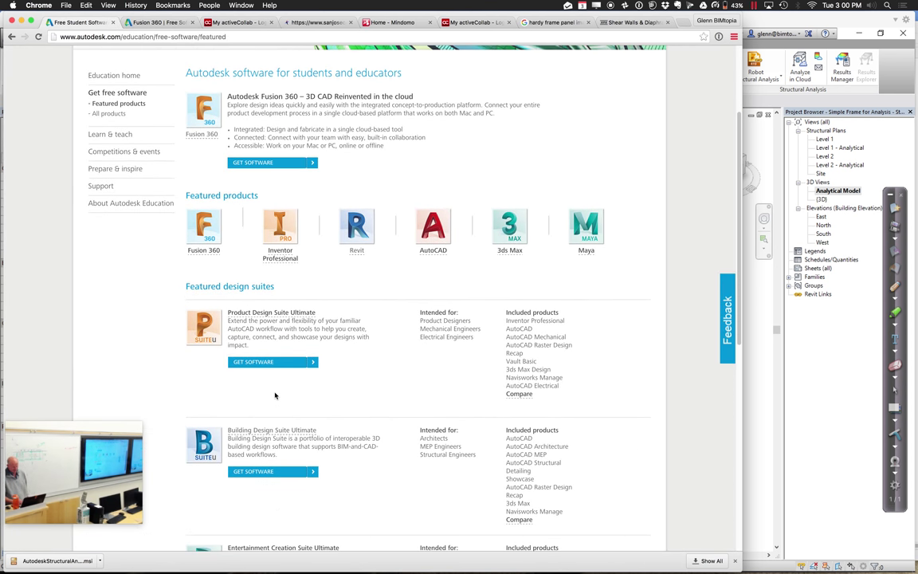
pyautogui.scroll(2, 286, 385)
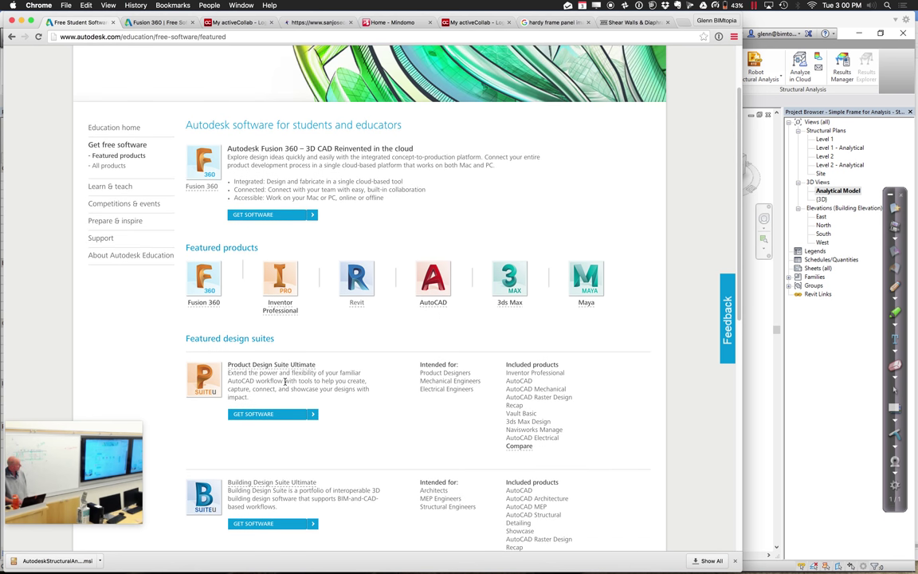
pyautogui.scroll(3, 399, 304)
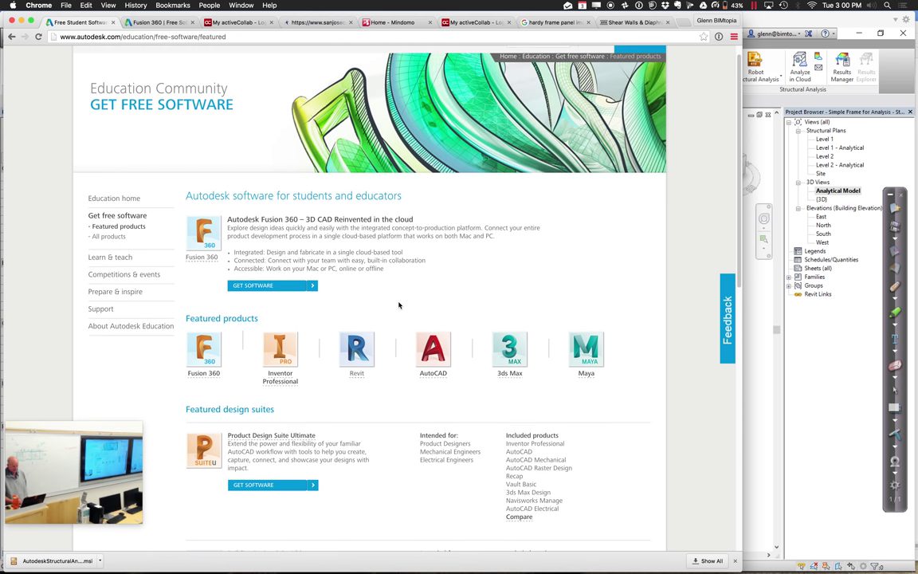
pyautogui.scroll(-1, 399, 304)
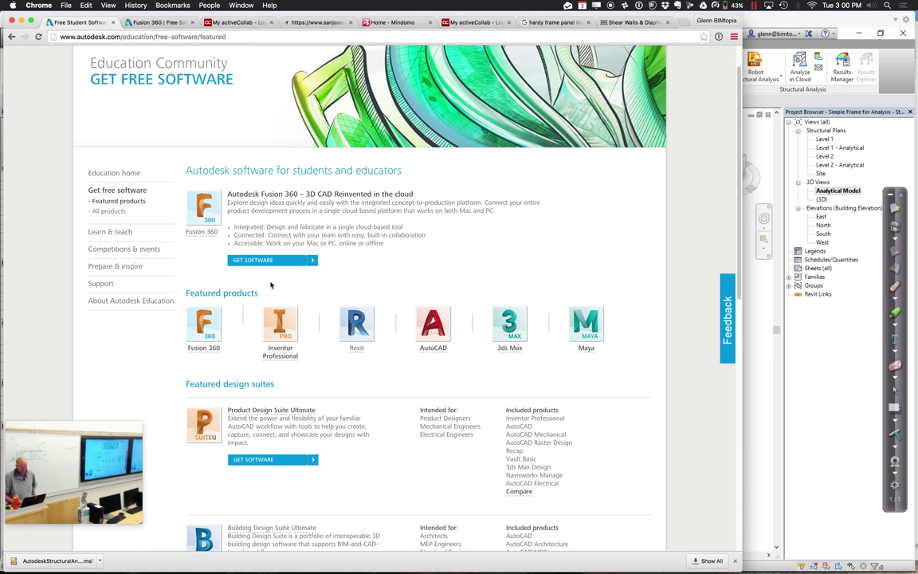
pyautogui.click(97, 212)
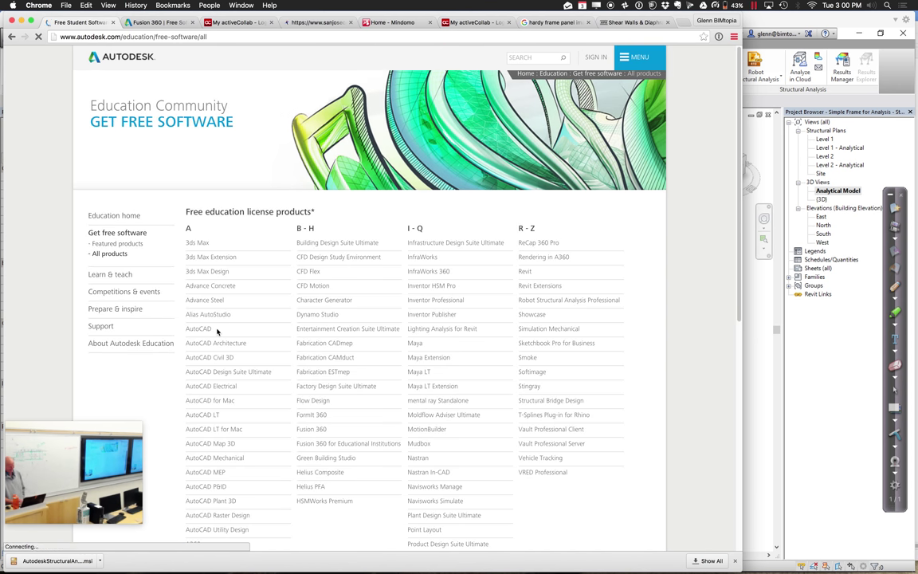
pyautogui.scroll(-3, 469, 451)
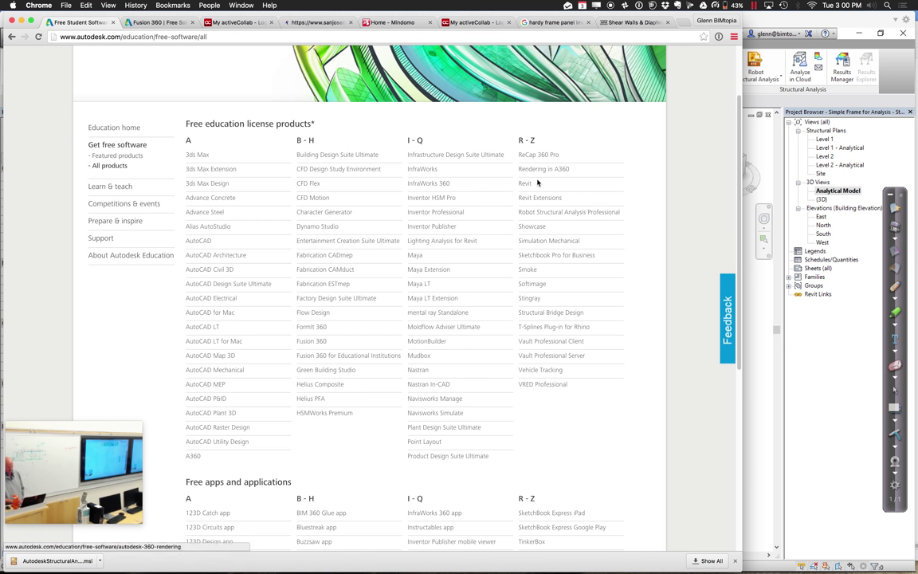
pyautogui.click(539, 214)
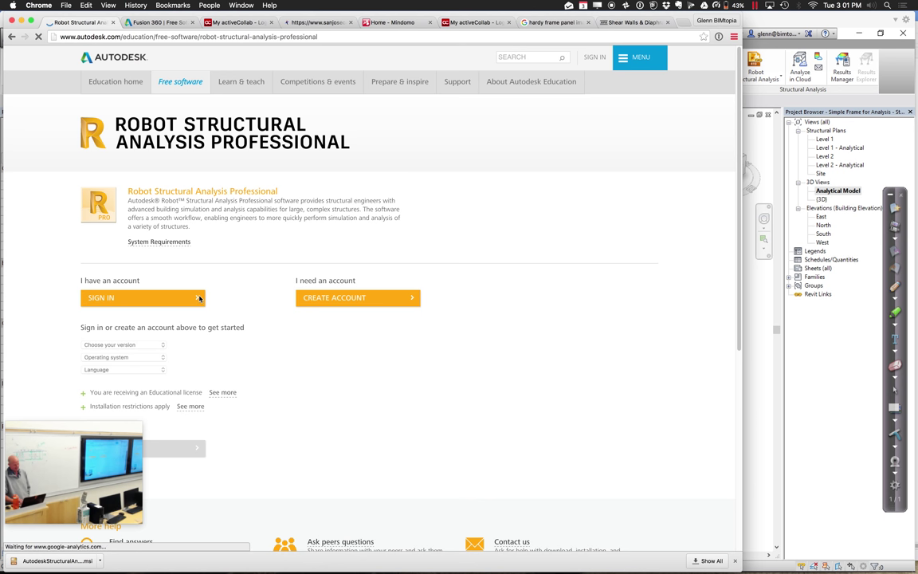
# Step: Sign in to the Autodesk account from the Robot download page
pyautogui.click(193, 300)
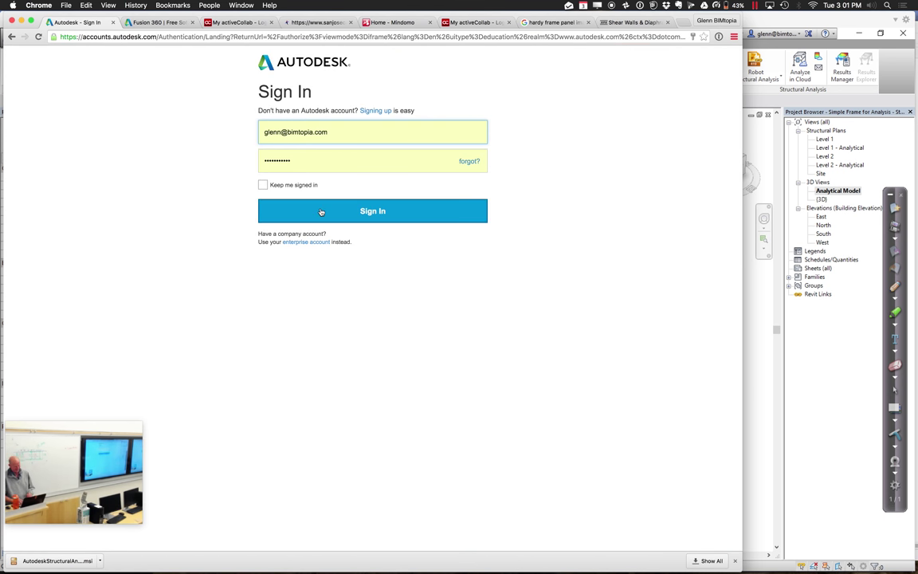
pyautogui.click(310, 211)
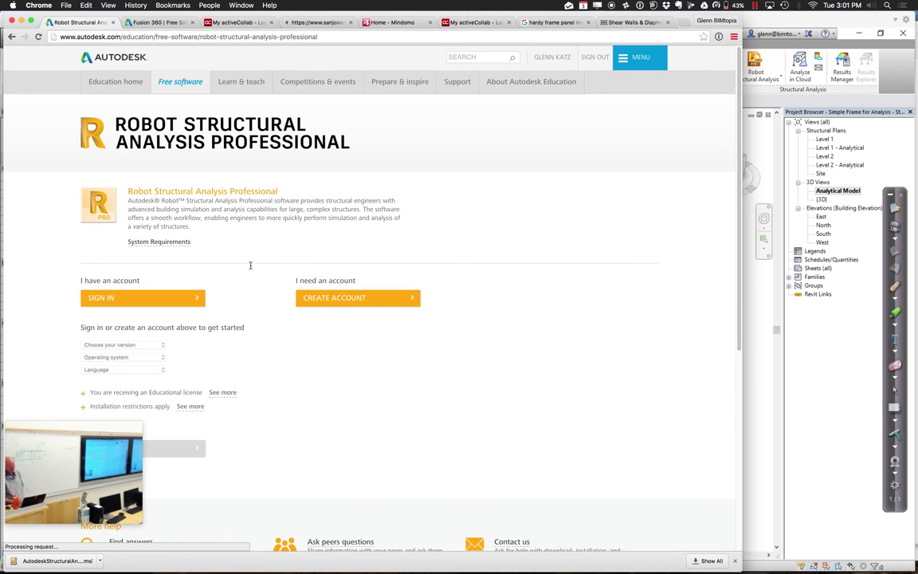
pyautogui.click(200, 301)
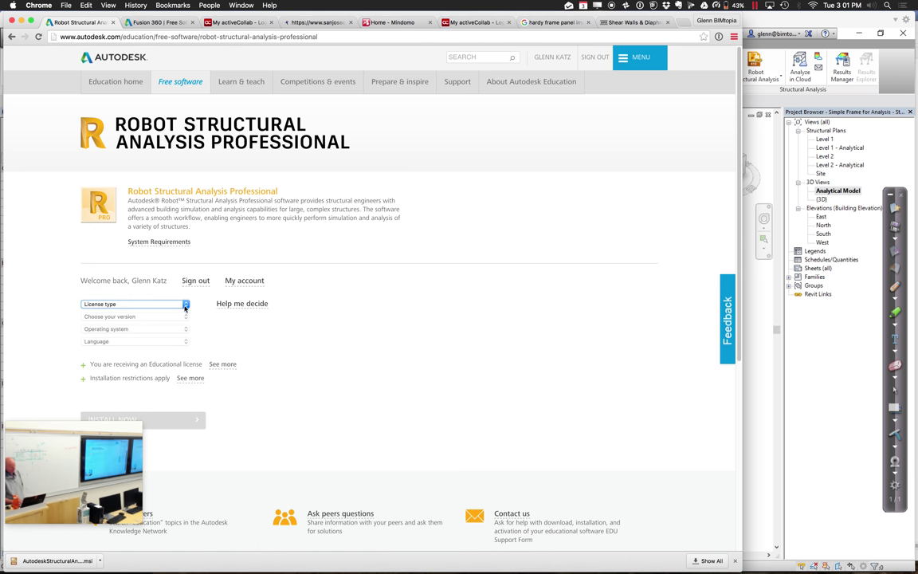
# Step: Choose personal-use licence, version 2016, Windows 64-bit and English, then return to Revit
pyautogui.click(186, 305)
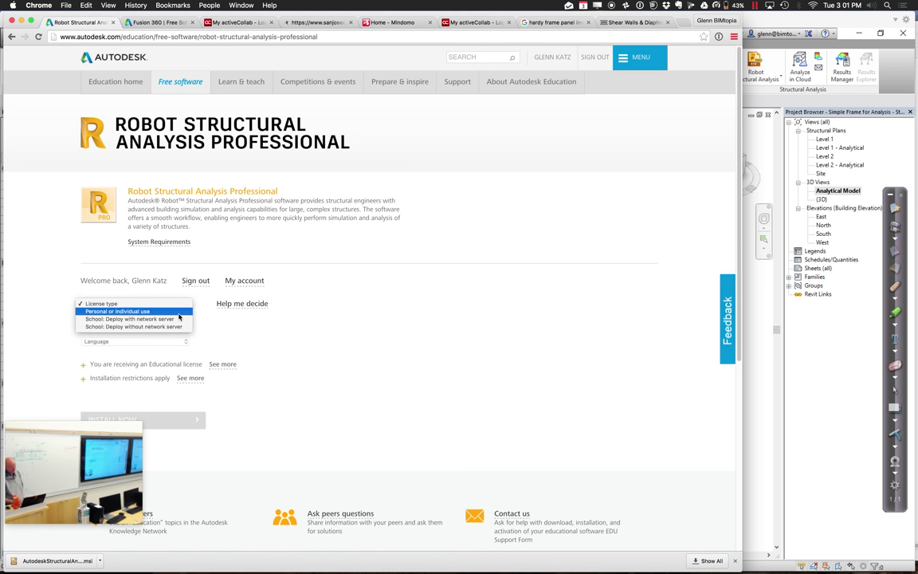
pyautogui.click(179, 314)
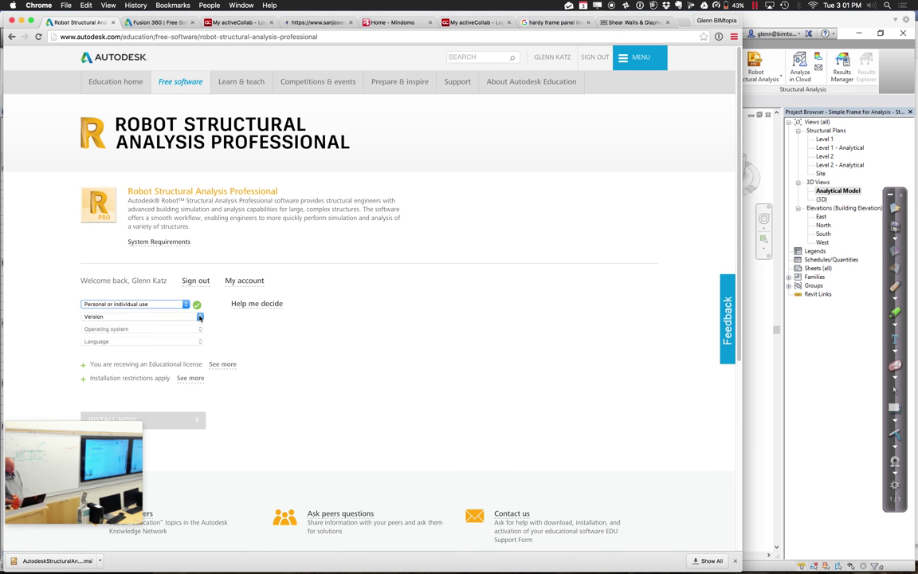
pyautogui.click(200, 317)
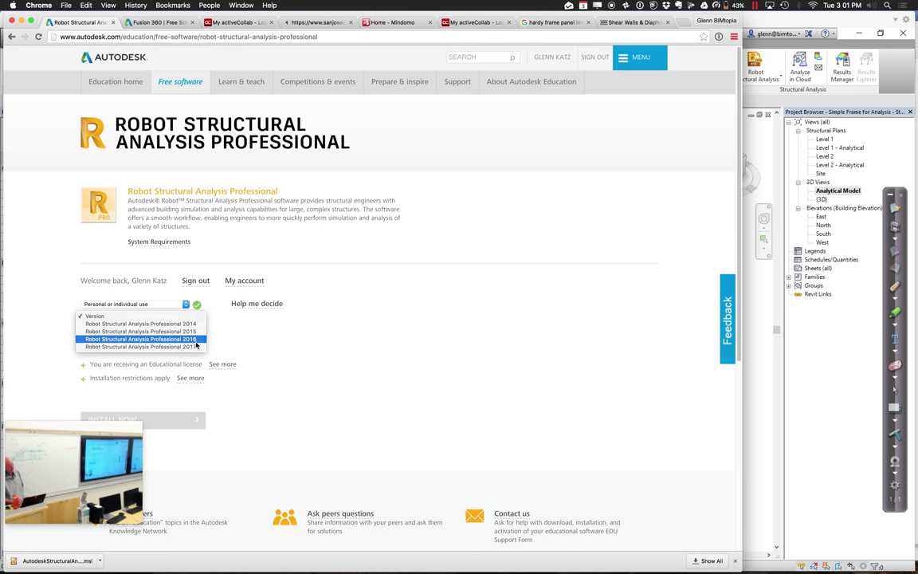
pyautogui.click(196, 341)
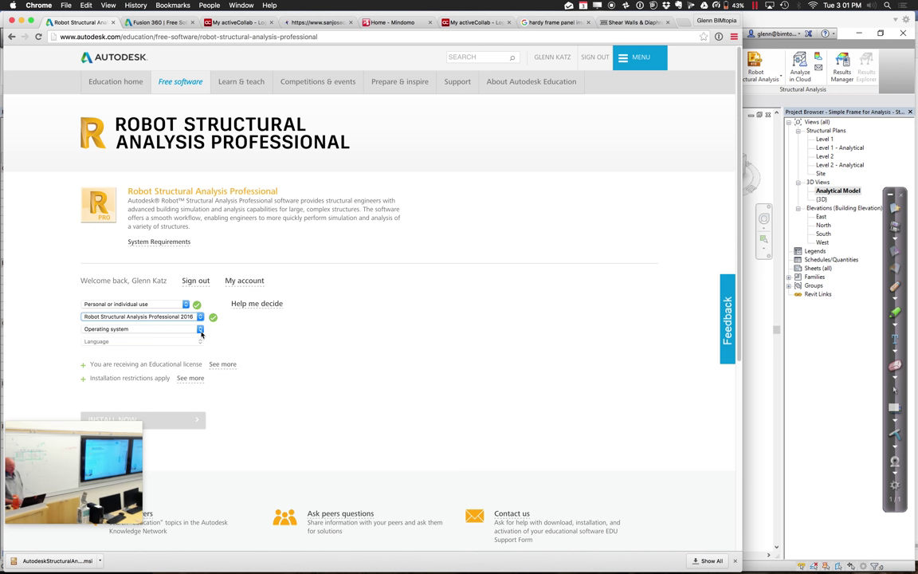
pyautogui.click(200, 330)
pyautogui.click(199, 336)
pyautogui.click(199, 341)
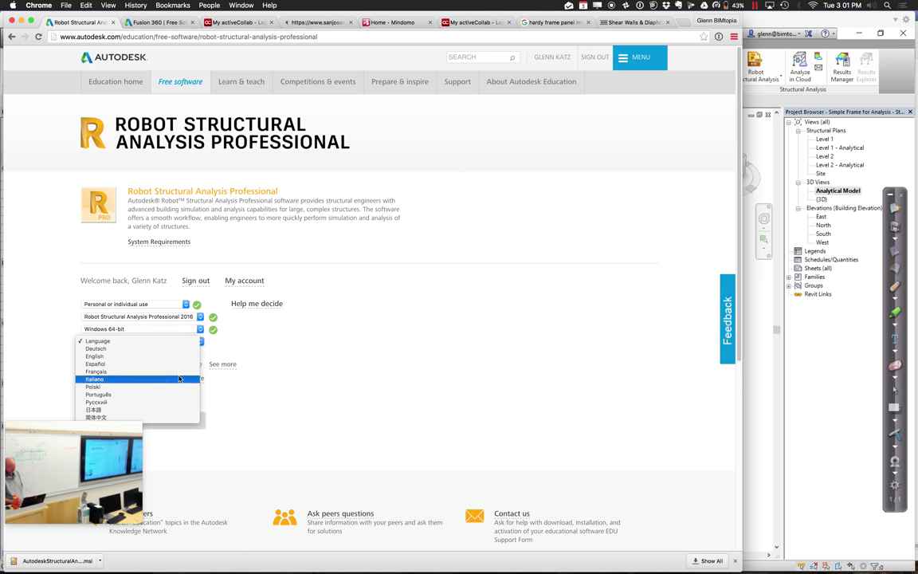
pyautogui.click(173, 356)
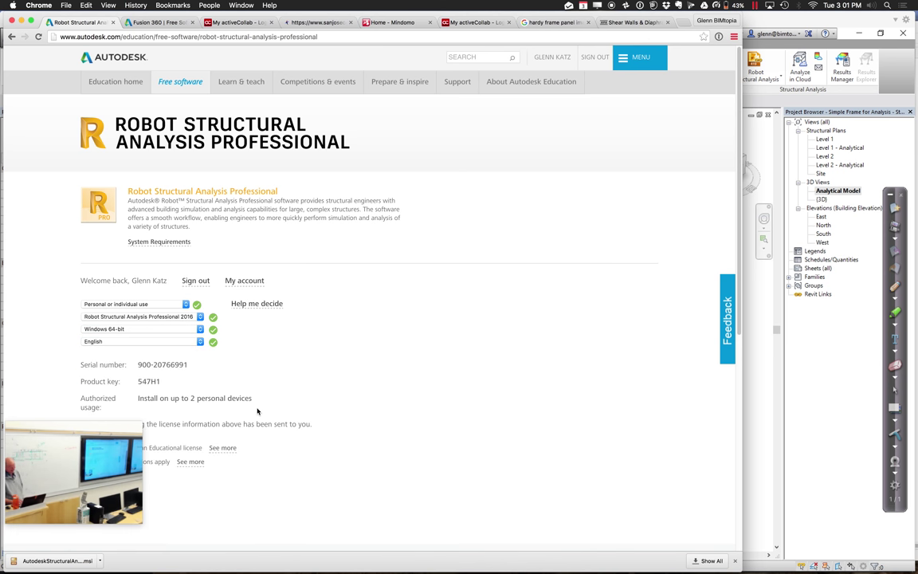
pyautogui.scroll(-2, 258, 411)
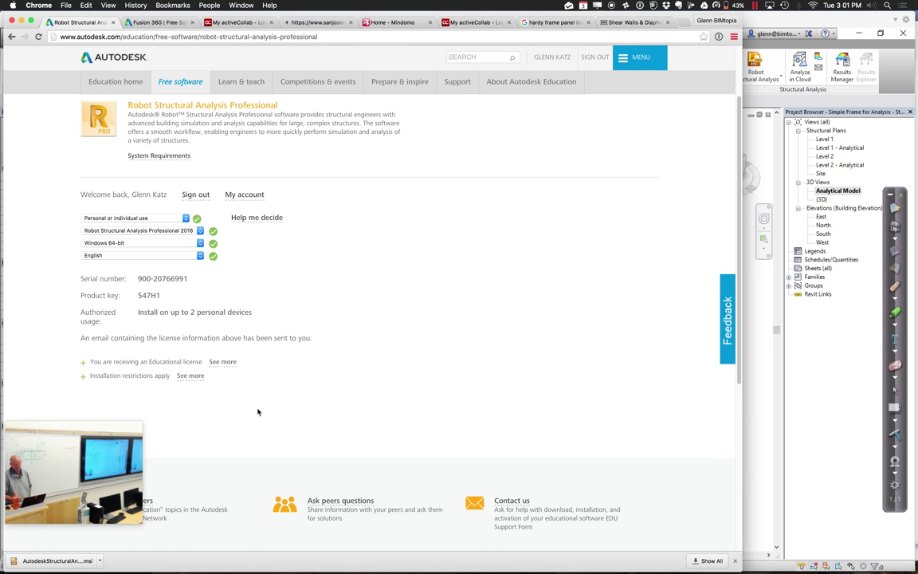
pyautogui.click(758, 348)
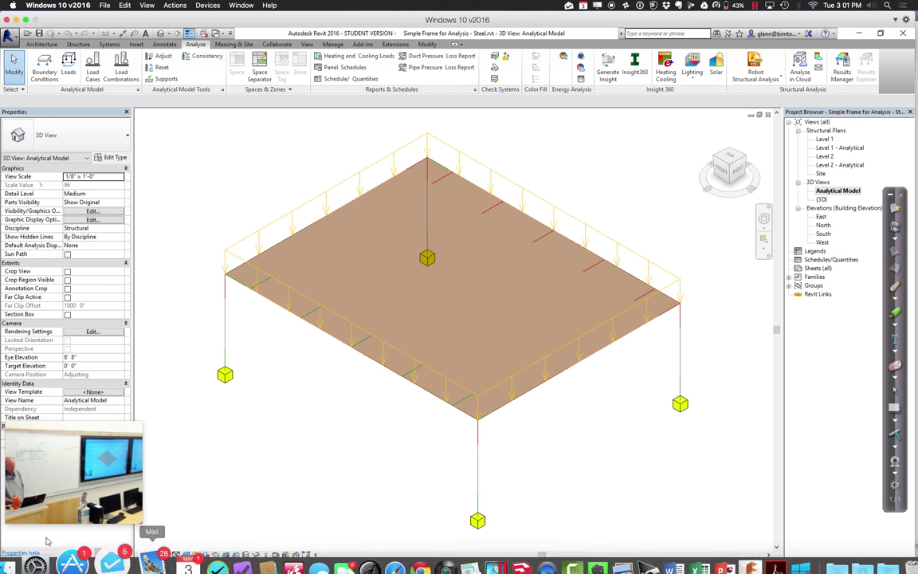
# Step: Minimize the Revit window to reveal the Downloads folder
pyautogui.moveTo(3, 568)
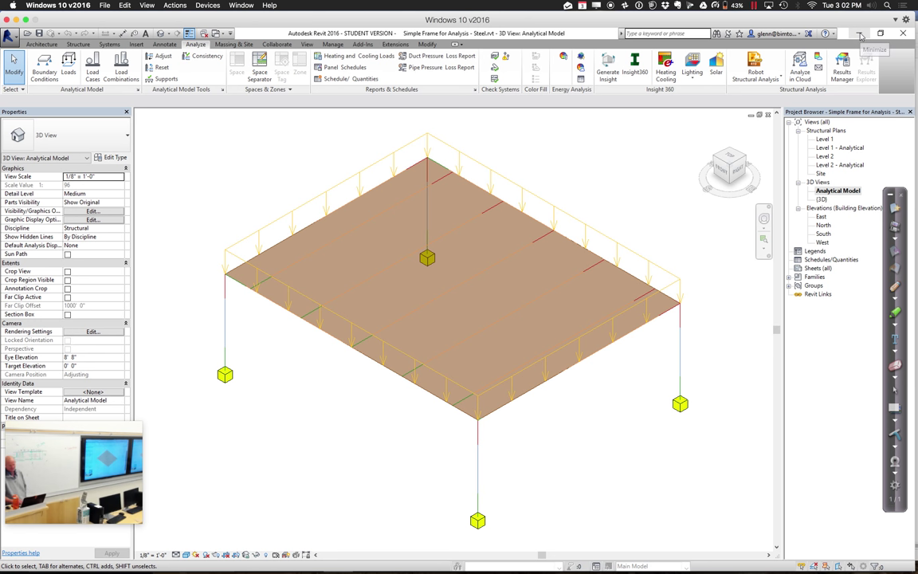
pyautogui.click(859, 34)
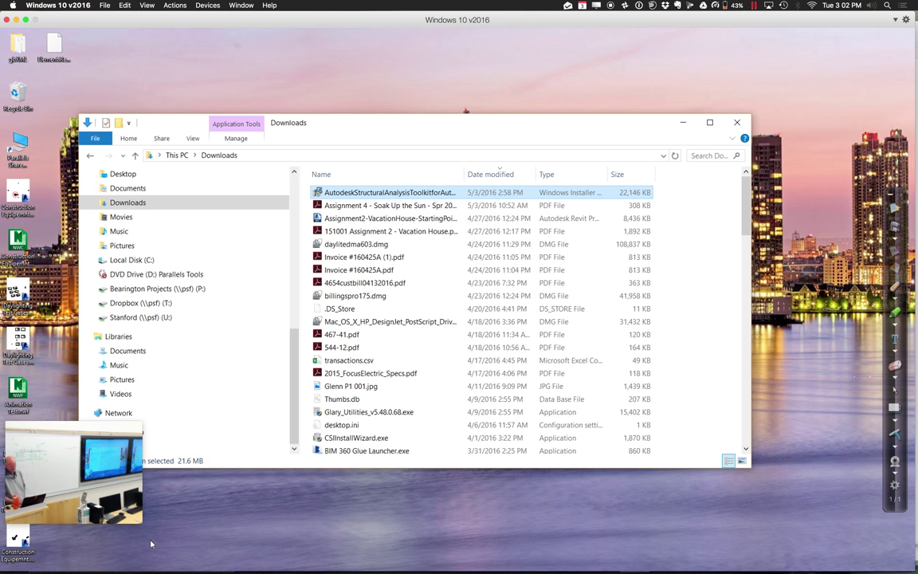
# Step: Launch Robot Structural Analysis from the taskbar, then switch back to the Revit model
pyautogui.moveTo(112, 567)
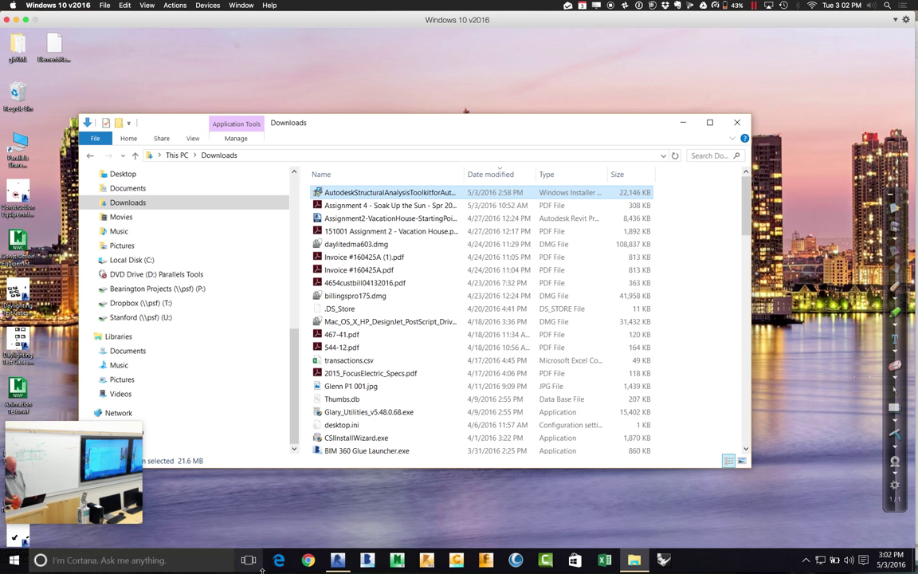
pyautogui.moveTo(428, 552)
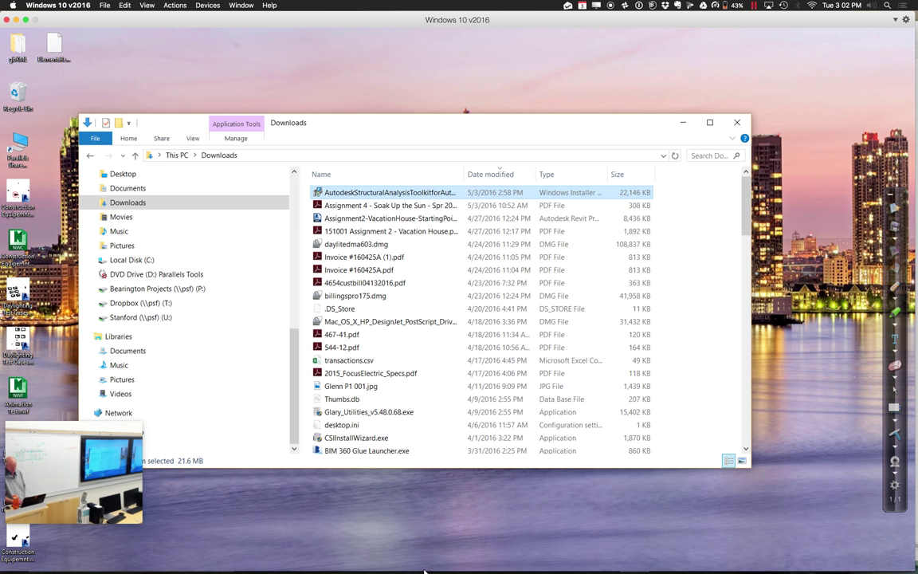
pyautogui.moveTo(425, 571)
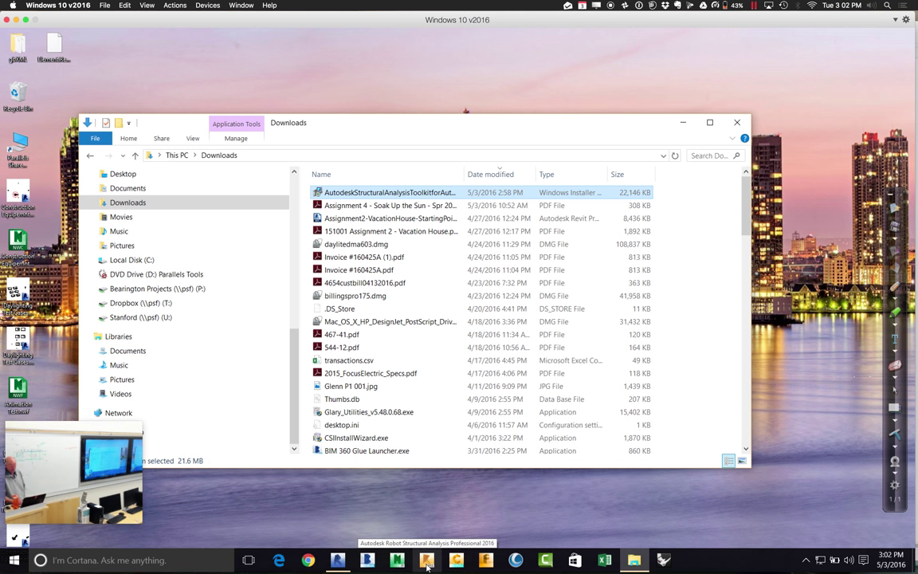
pyautogui.click(427, 560)
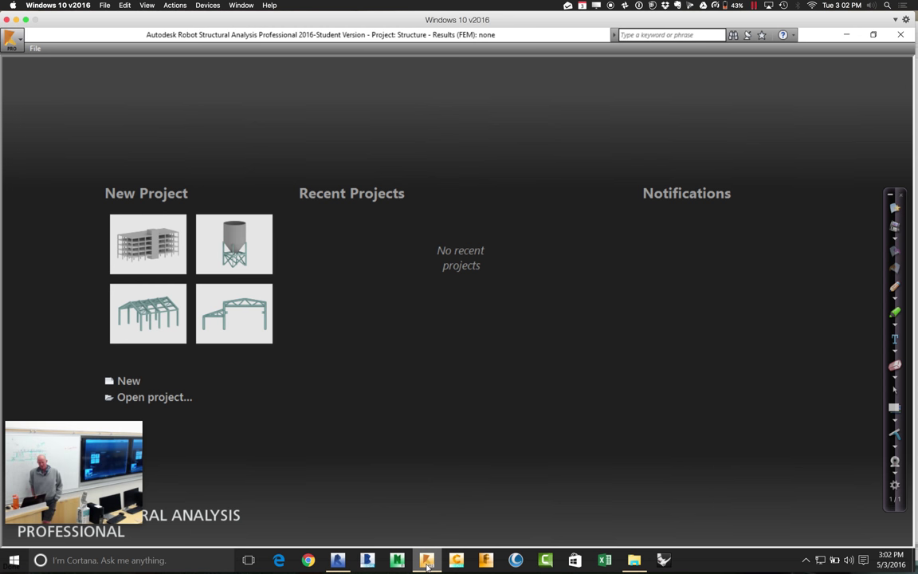
pyautogui.click(339, 560)
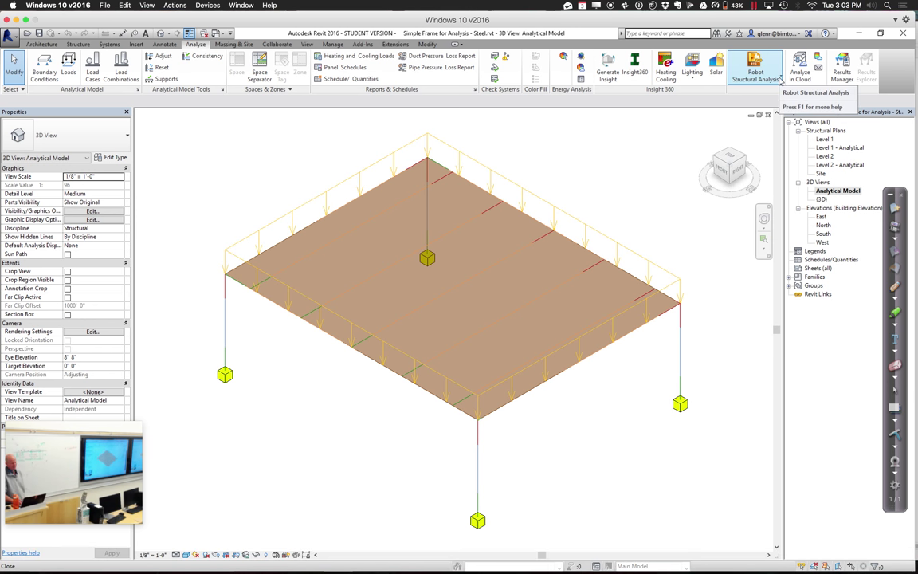
# Step: Choose Robot Structural Analysis Link from the Analyze tab's Robot dropdown
pyautogui.click(781, 80)
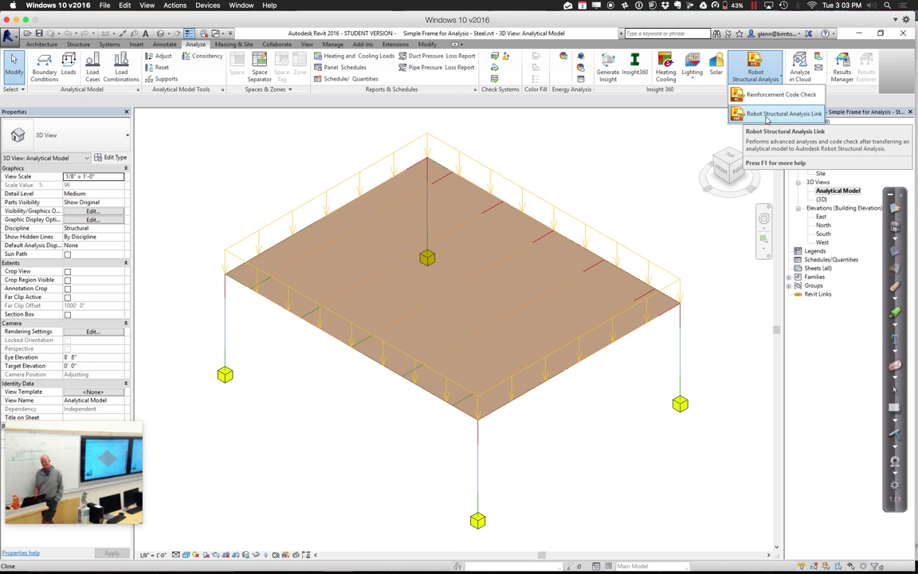
pyautogui.click(766, 116)
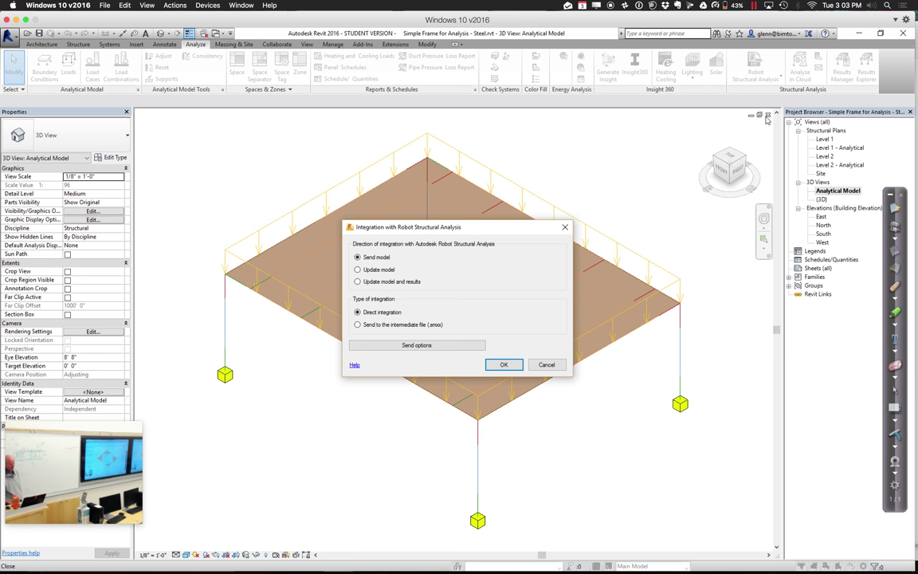
# Step: Keep DL1 as the self-weight case in Send options and send the model via direct integration
pyautogui.click(403, 348)
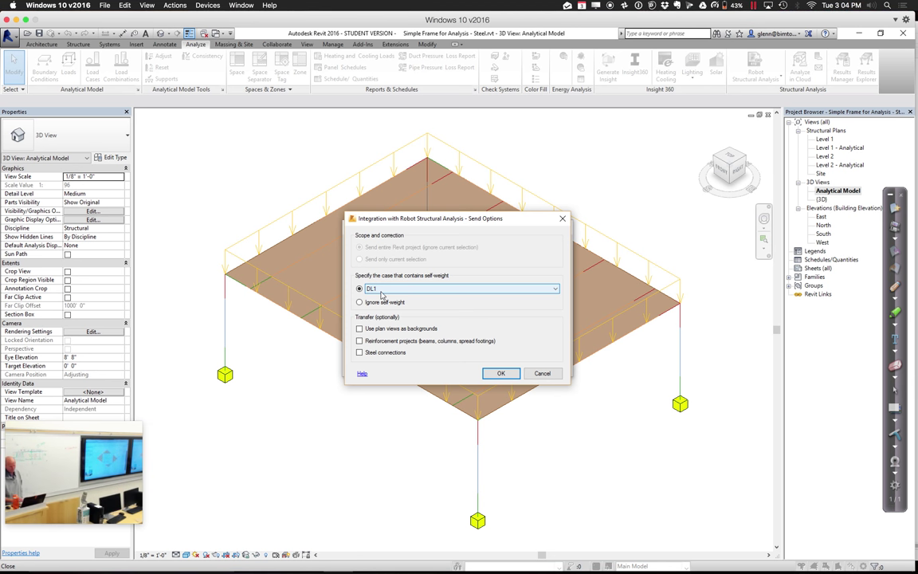
pyautogui.click(503, 373)
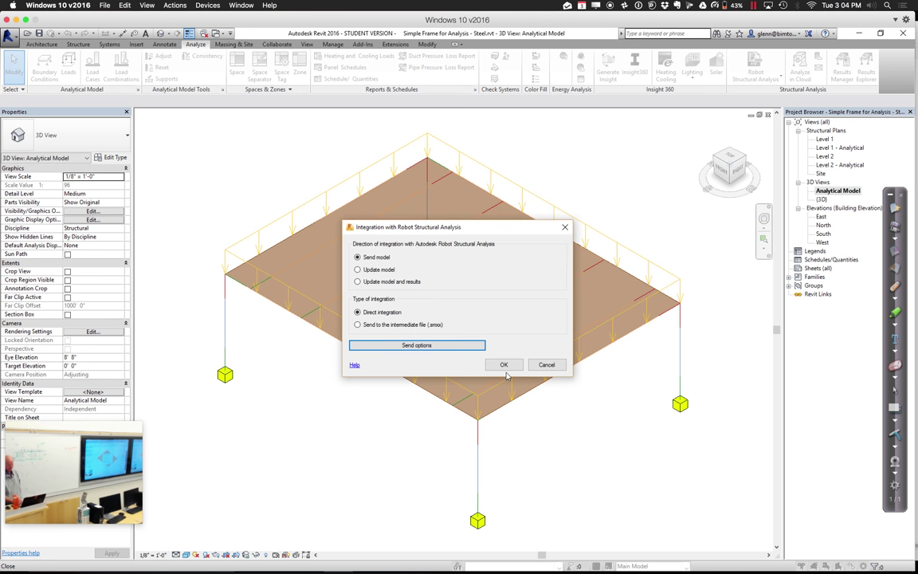
pyautogui.click(499, 368)
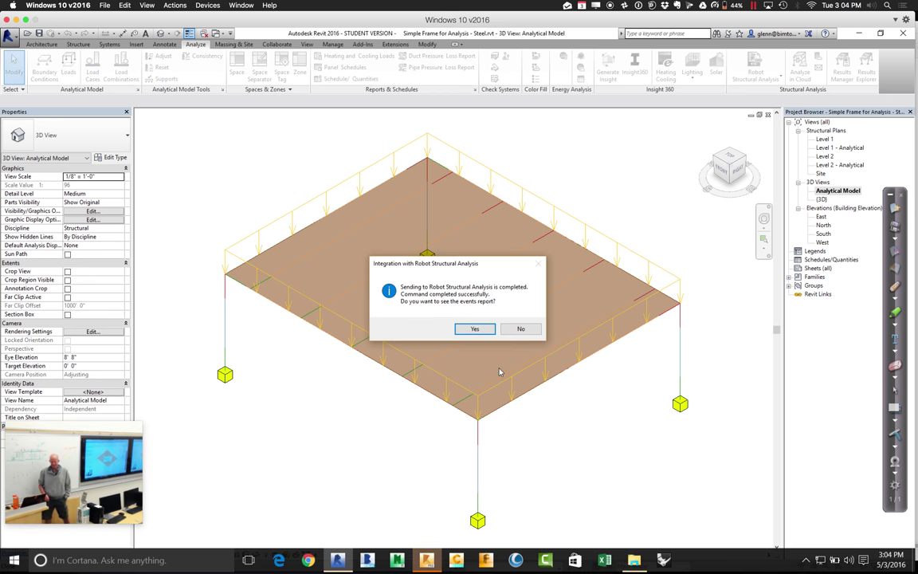
# Step: Decline the events report and toggle node numbers, bar numbers, panel labels and supports
pyautogui.click(522, 329)
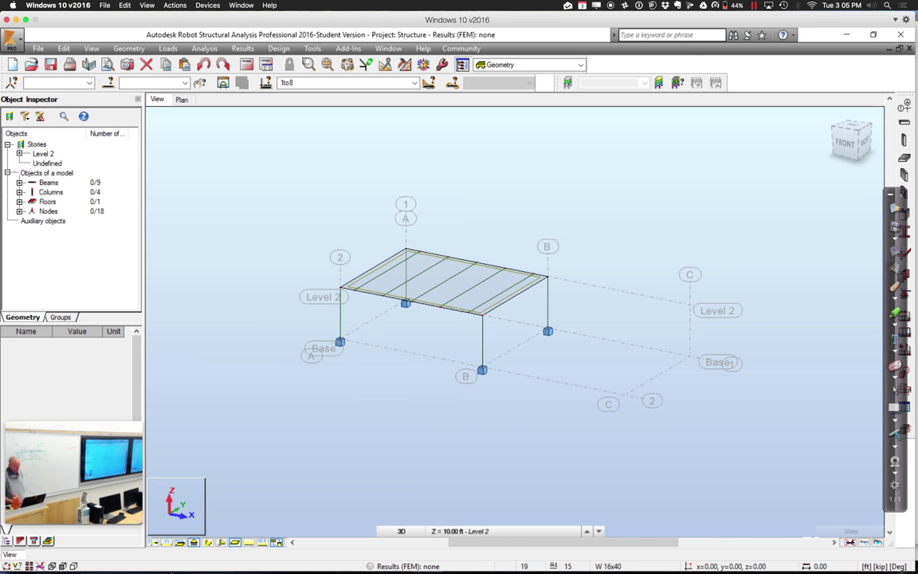
pyautogui.click(153, 542)
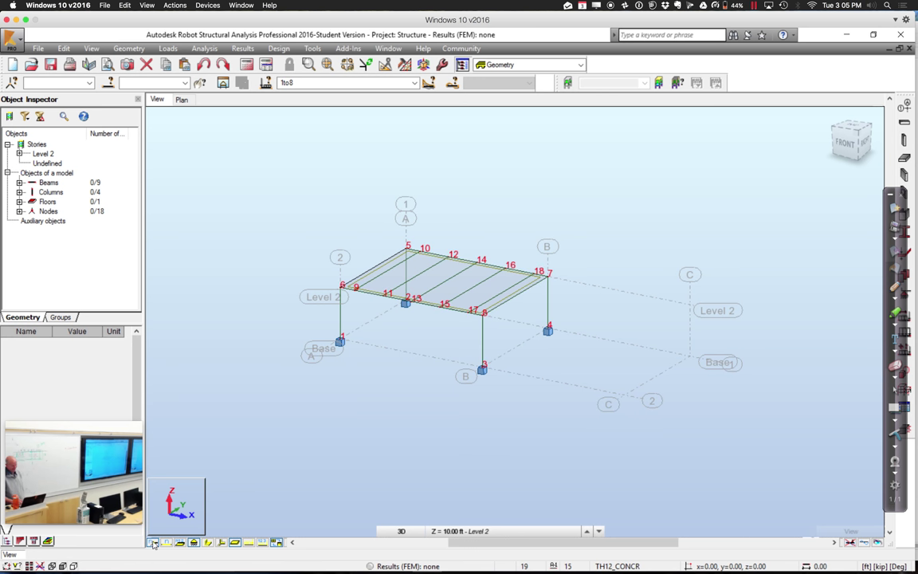
pyautogui.click(167, 543)
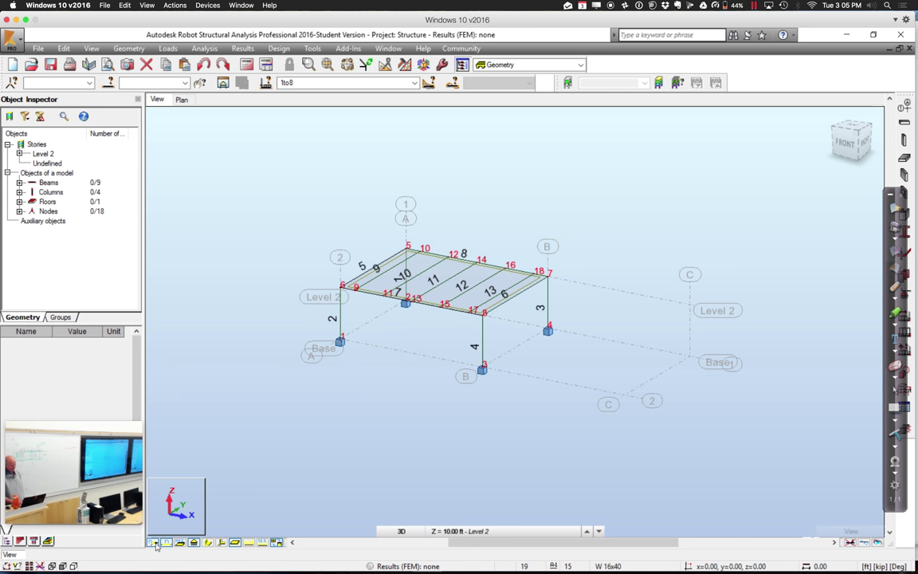
pyautogui.click(155, 543)
pyautogui.click(167, 544)
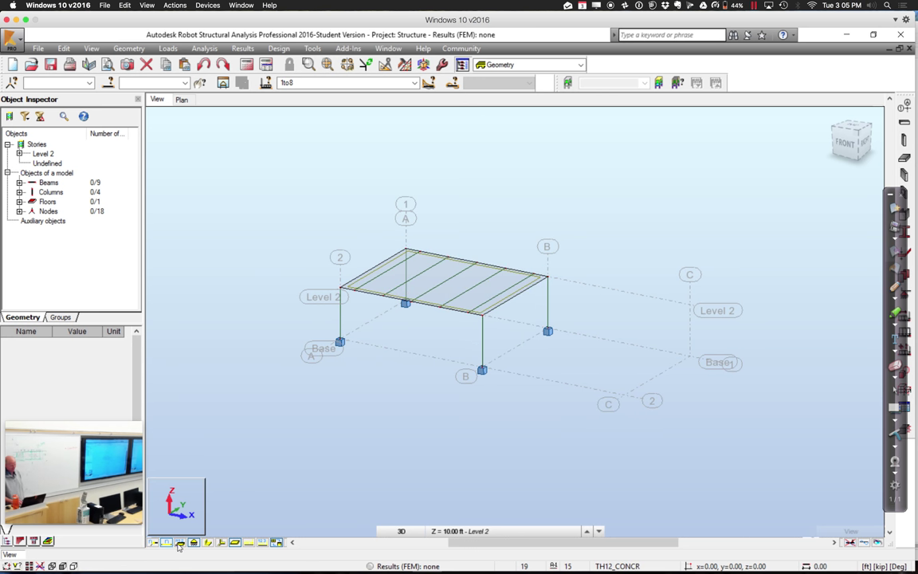
pyautogui.click(181, 543)
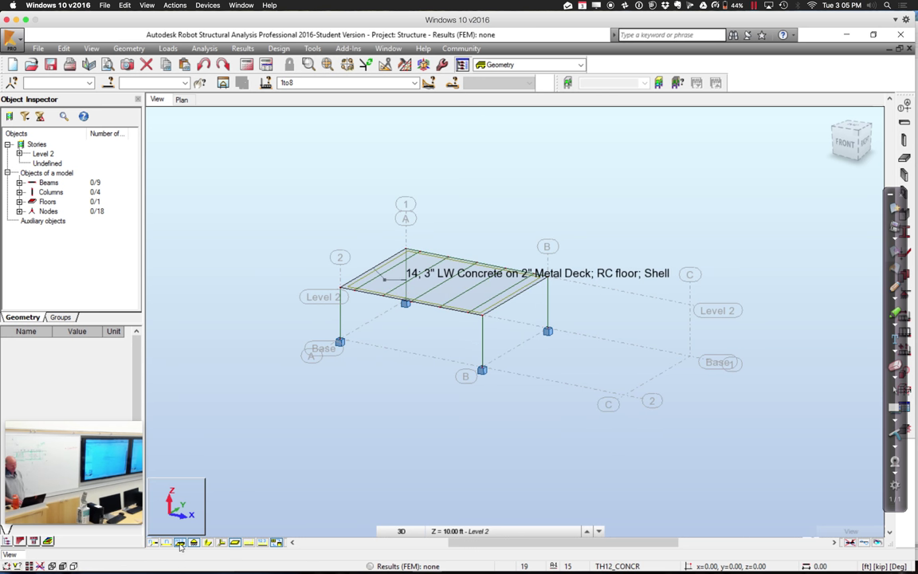
pyautogui.click(180, 543)
pyautogui.click(193, 543)
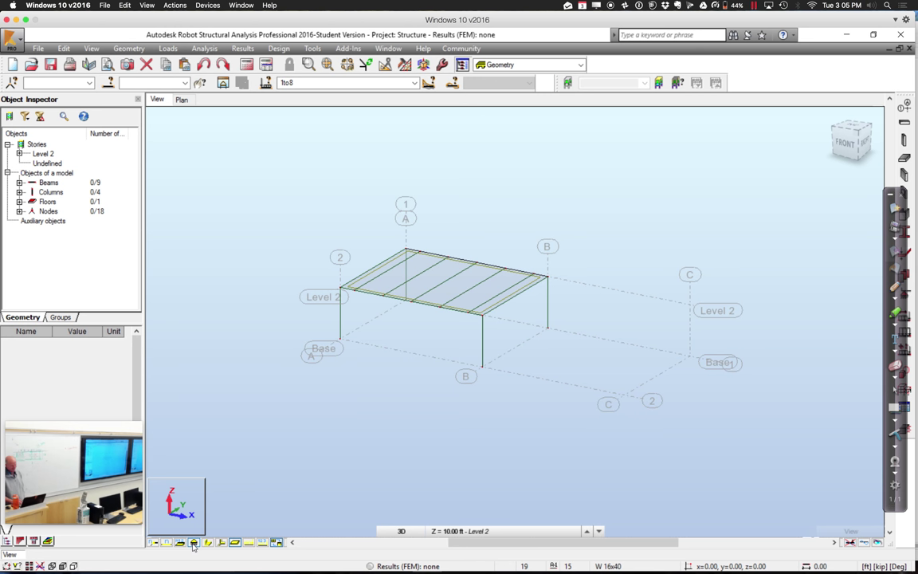
pyautogui.click(193, 543)
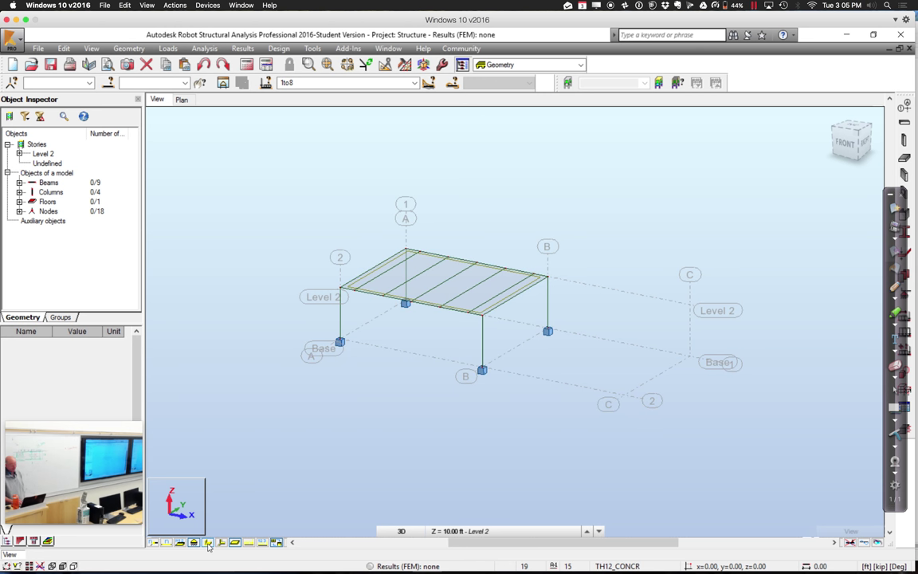
# Step: Preview 3D sections and local axes, keep panel fill shown, and turn on load symbols
pyautogui.click(208, 543)
pyautogui.click(208, 543)
pyautogui.click(207, 543)
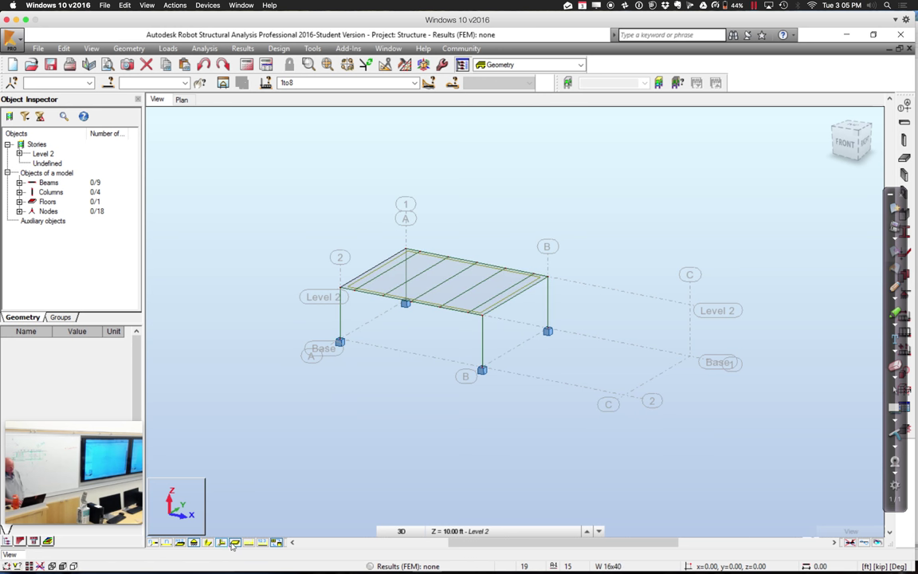
pyautogui.click(222, 543)
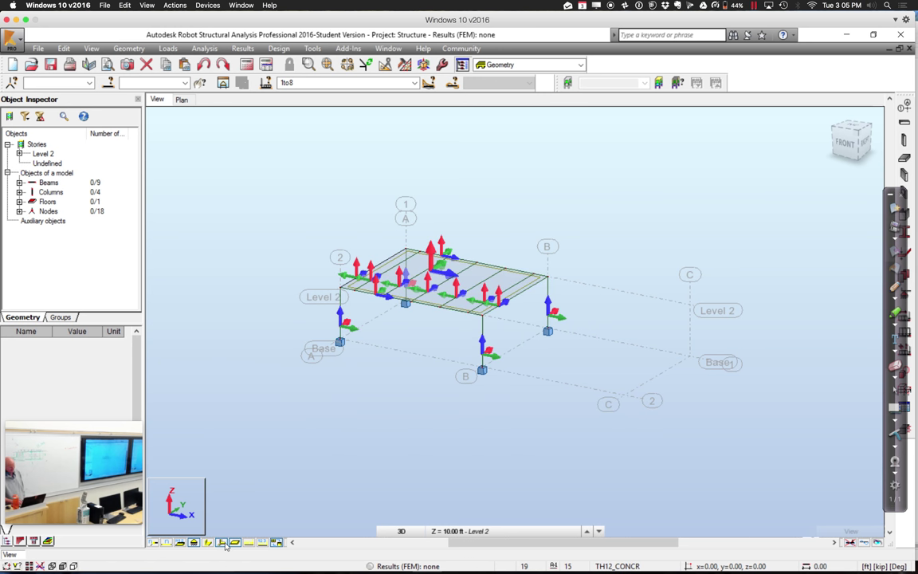
pyautogui.click(223, 543)
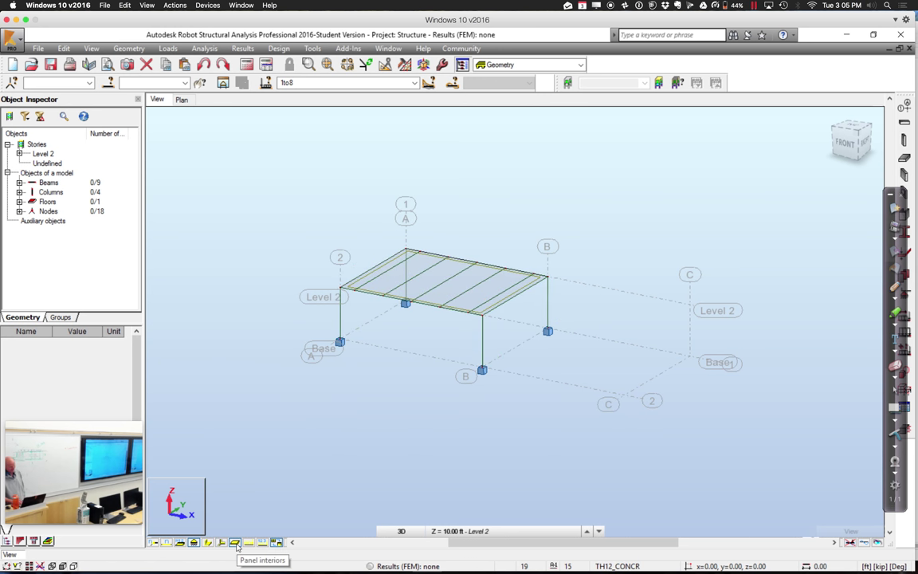
pyautogui.click(236, 543)
pyautogui.click(236, 543)
pyautogui.click(236, 543)
pyautogui.click(236, 543)
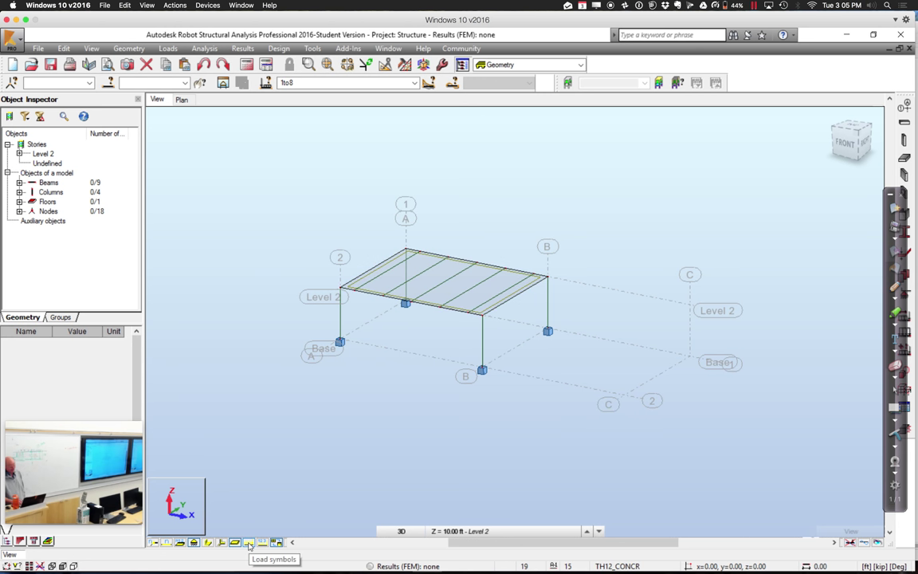
pyautogui.click(248, 543)
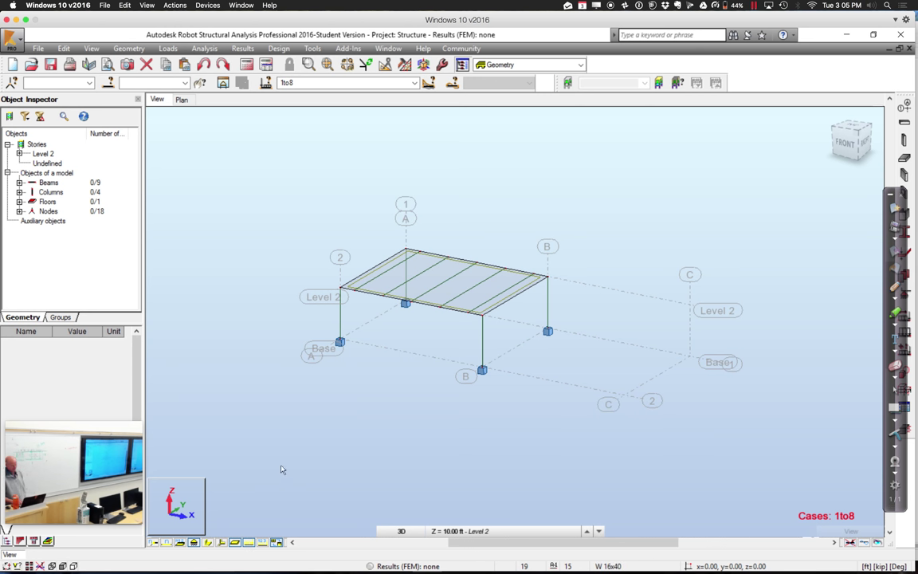
# Step: Show load case 2 : LL1 with its -0.05 kip/ft2 floor load value displayed
pyautogui.click(414, 82)
pyautogui.click(399, 101)
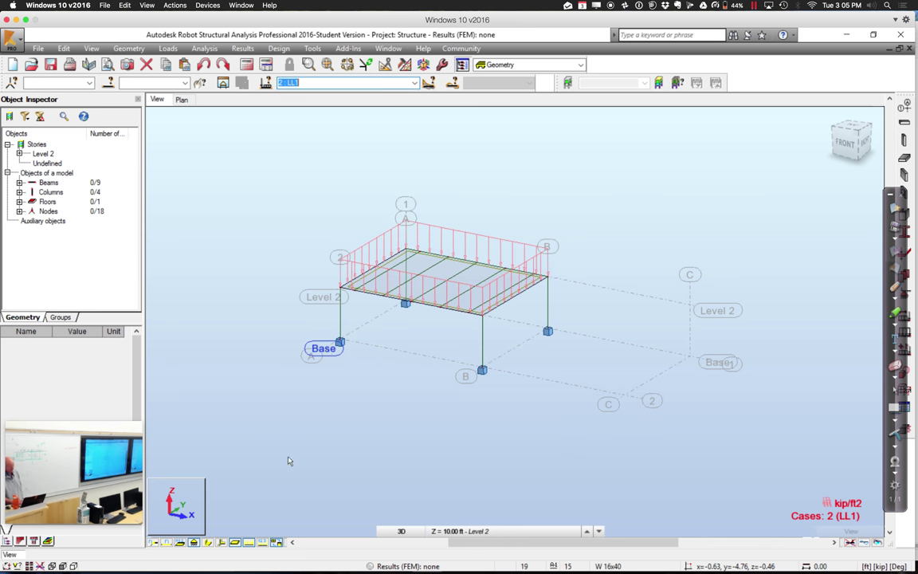
pyautogui.click(268, 542)
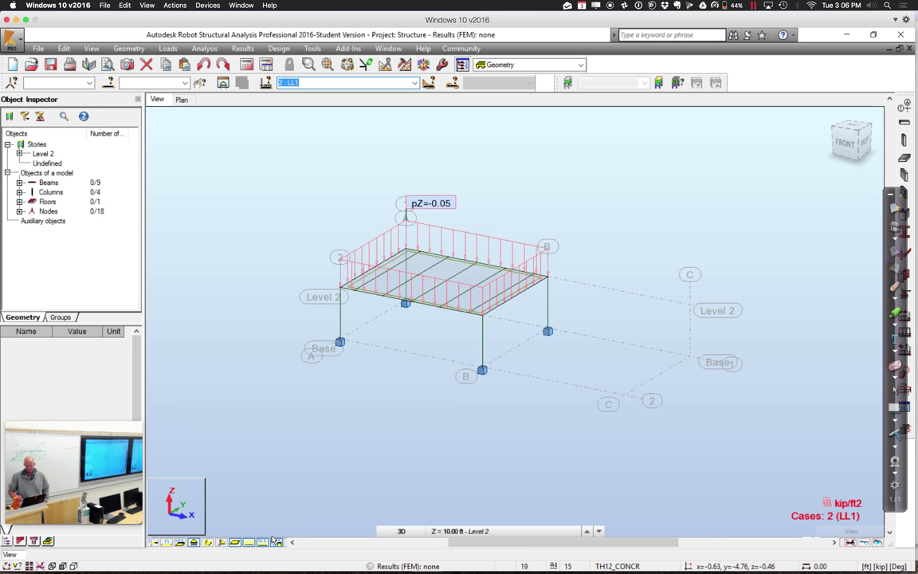
pyautogui.moveTo(273, 541); pyautogui.dragTo(250, 394)
# Step: Select the left column to show its 10 ft W10X49 bar properties in the Object Inspector
pyautogui.click(340, 333)
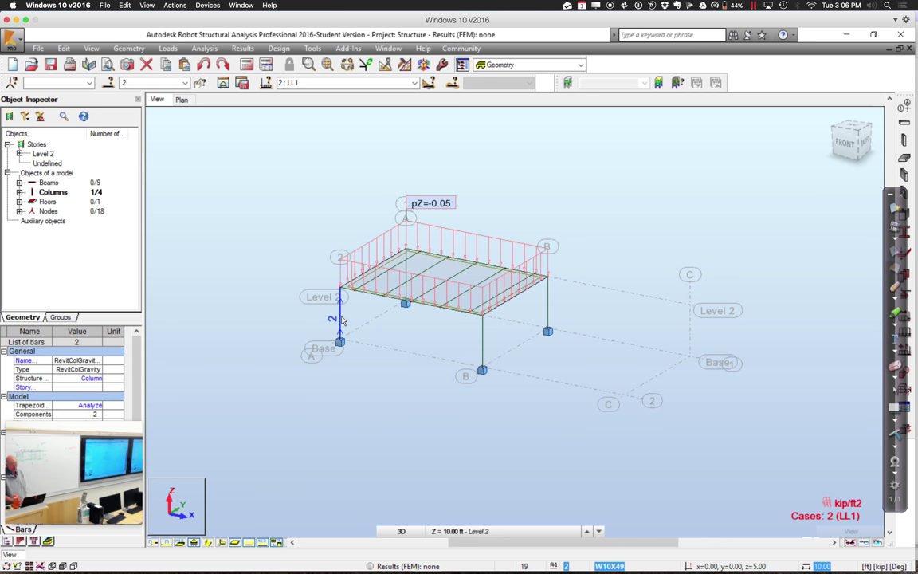
pyautogui.moveTo(91, 459); pyautogui.dragTo(289, 403)
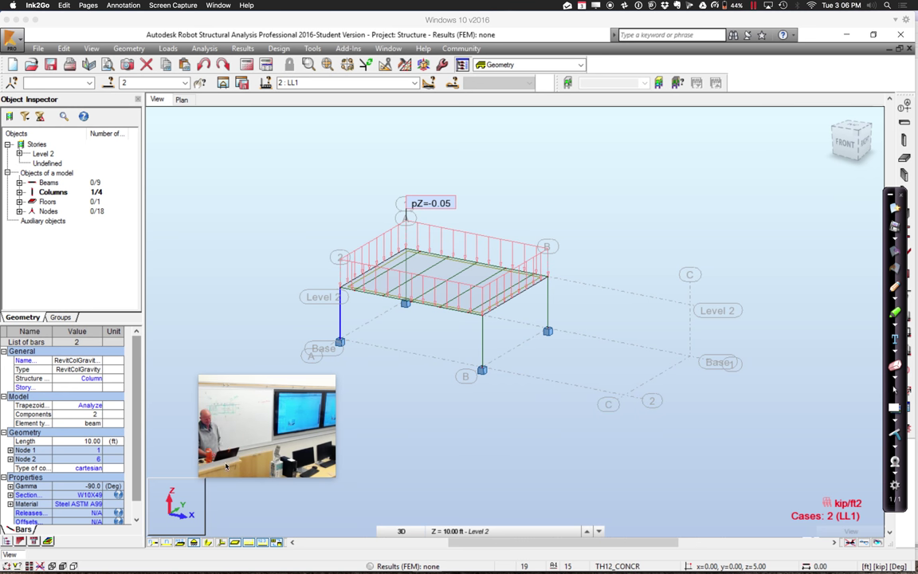
pyautogui.moveTo(271, 430); pyautogui.dragTo(802, 425)
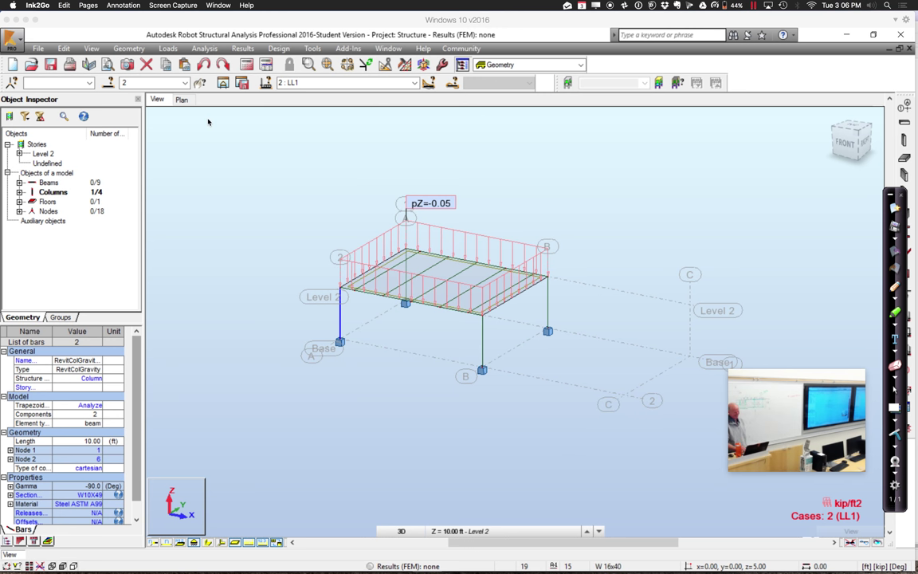
# Step: Run Analysis > Calculations, then turn off the floor's finite-element mesh display
pyautogui.click(212, 50)
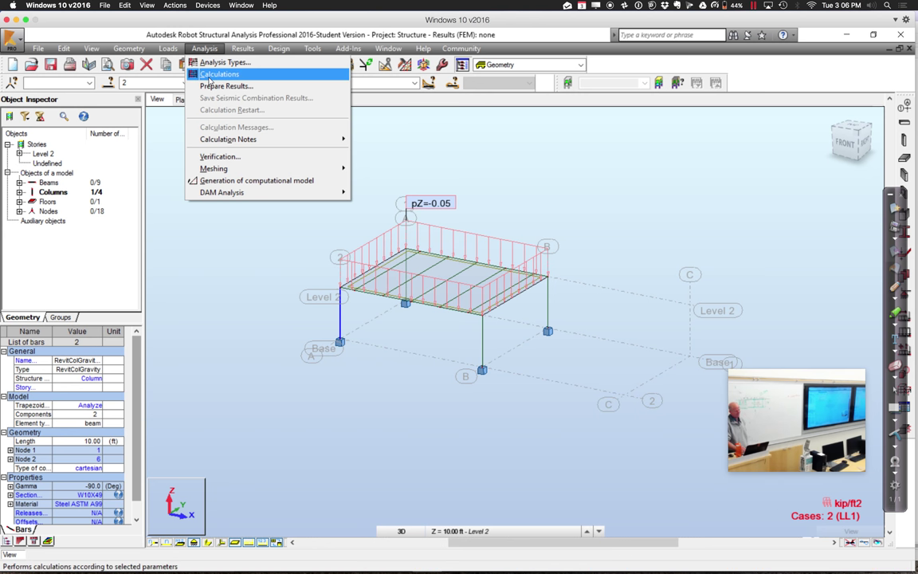
pyautogui.click(215, 74)
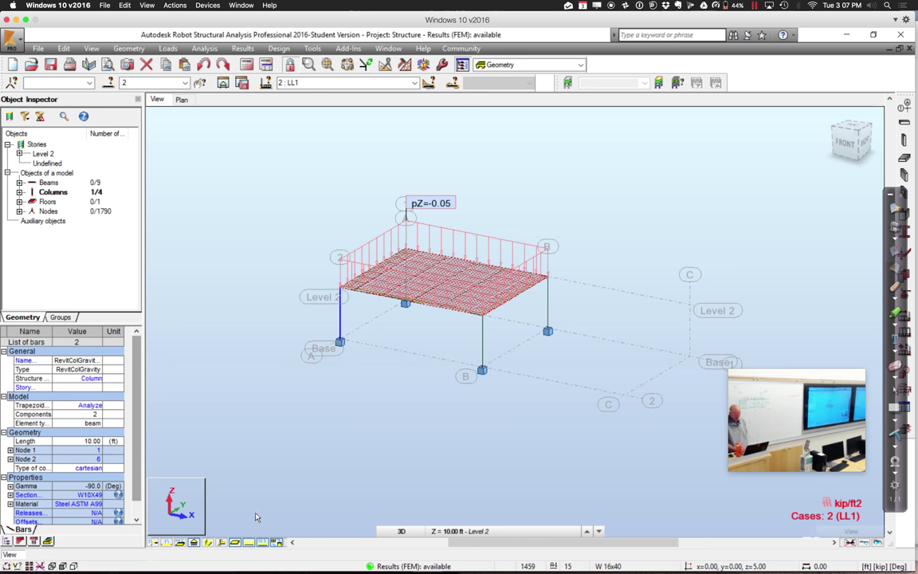
pyautogui.click(277, 542)
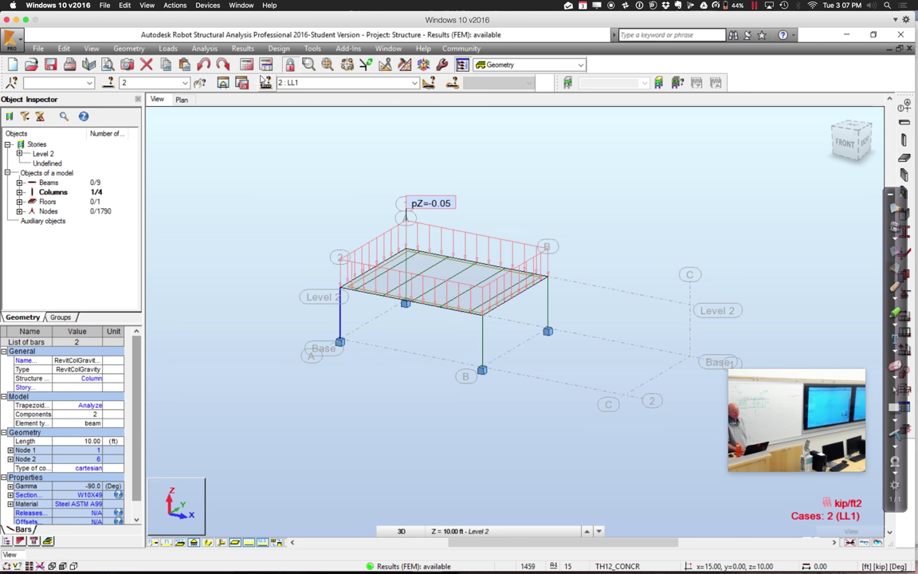
# Step: Draw Fz axial force diagrams for load case LL1 on the frame bars
pyautogui.click(243, 49)
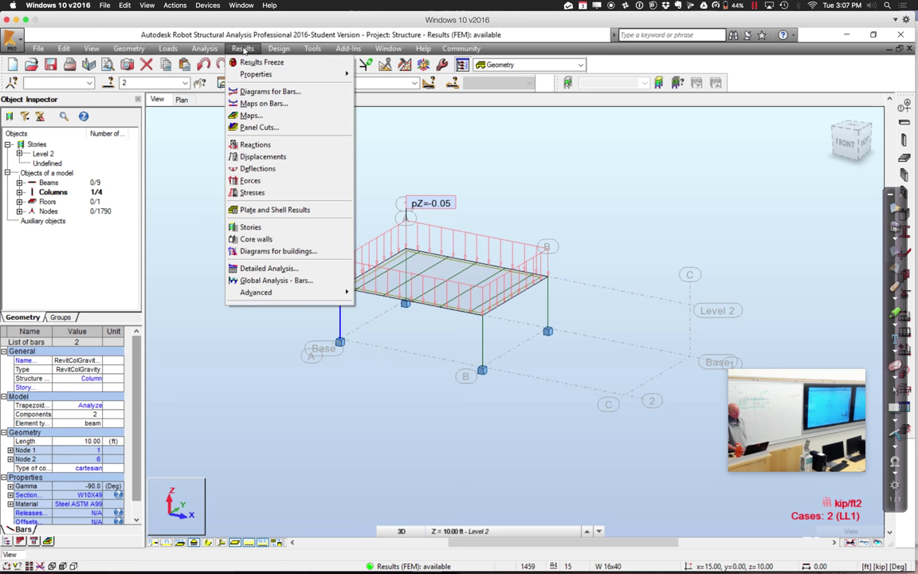
pyautogui.click(250, 93)
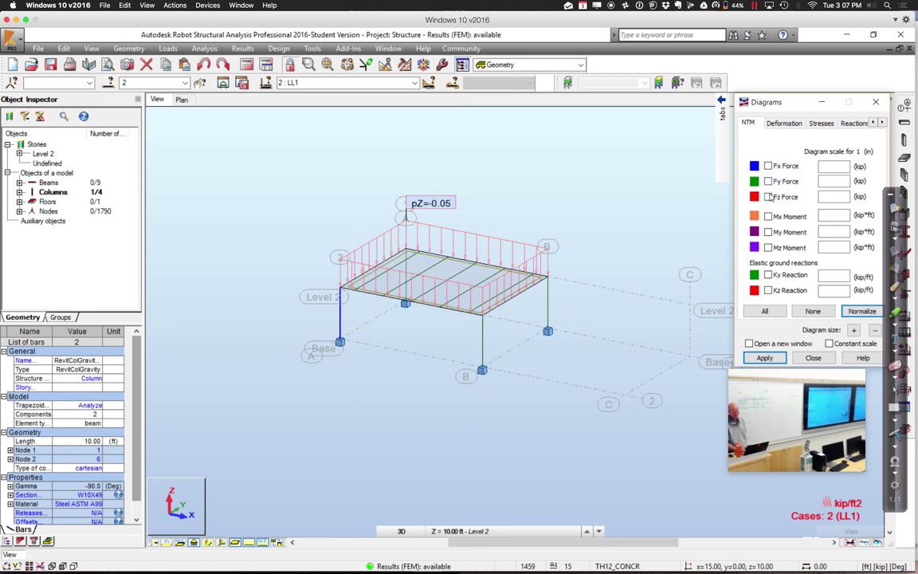
pyautogui.click(769, 197)
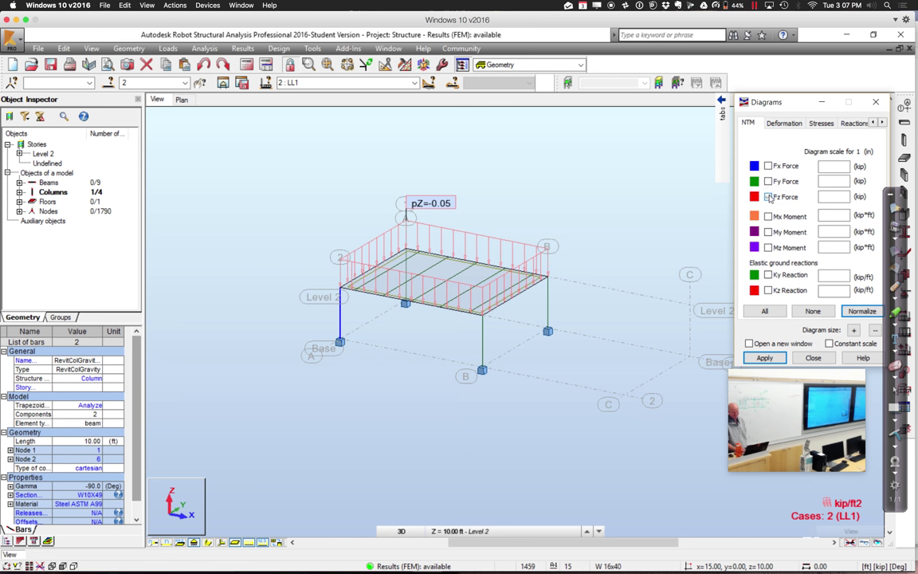
pyautogui.click(766, 358)
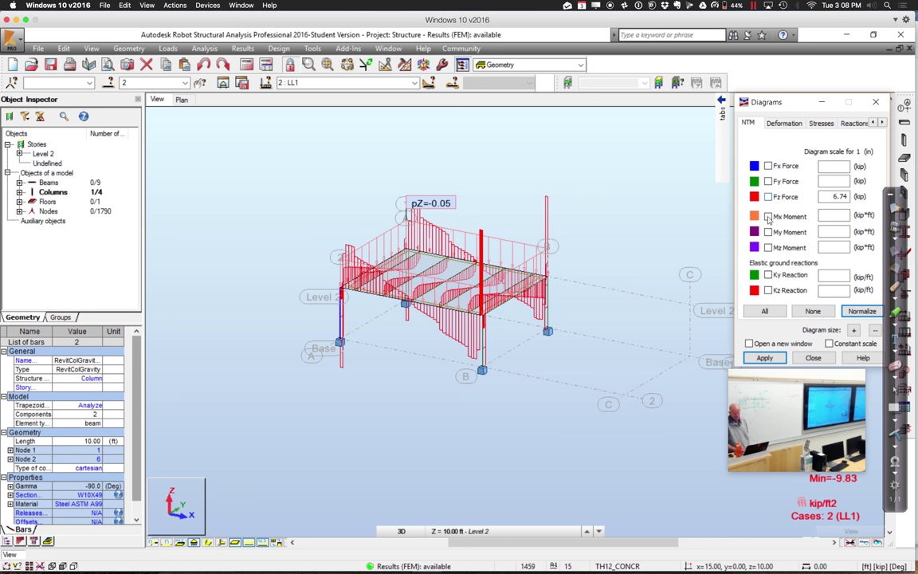
# Step: Apply My moment diagrams with labels at local extremes, from -6.31 to 34.82
pyautogui.click(764, 359)
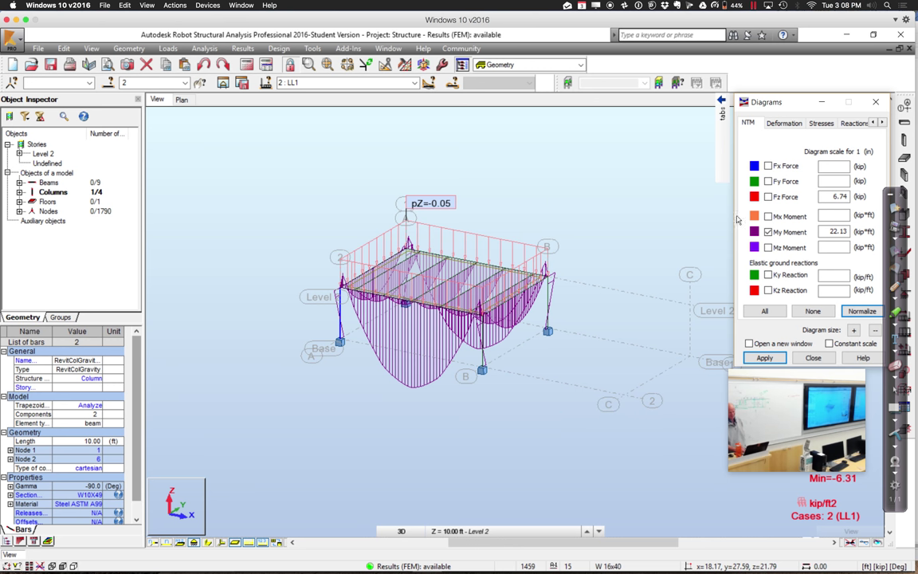
pyautogui.click(882, 122)
pyautogui.click(843, 124)
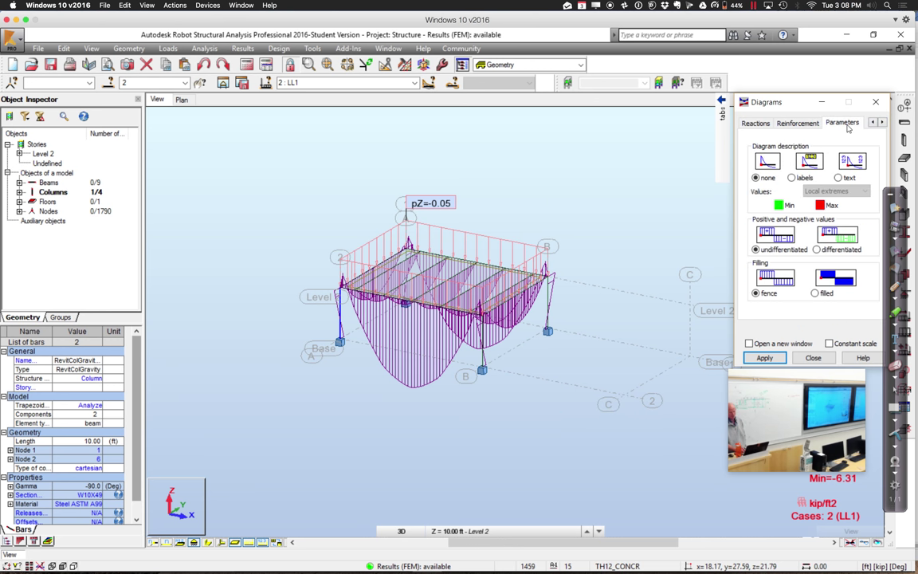
pyautogui.click(793, 178)
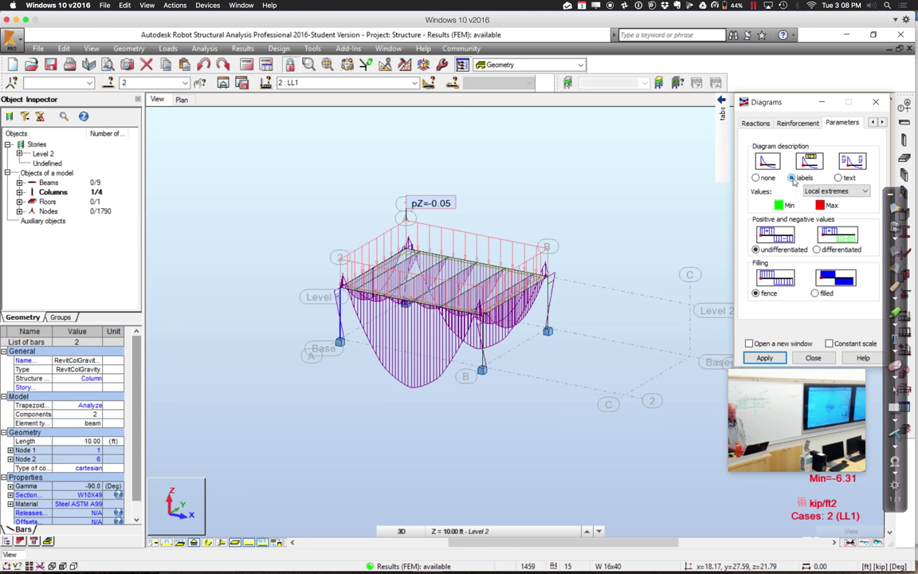
pyautogui.click(763, 359)
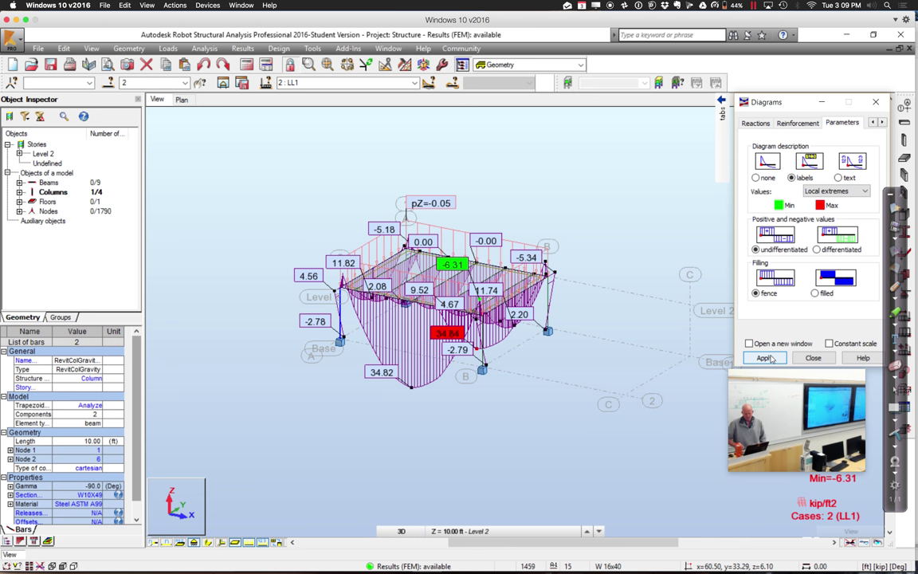
# Step: Remove the My moment diagrams from the bars
pyautogui.click(874, 122)
pyautogui.click(874, 123)
pyautogui.click(874, 123)
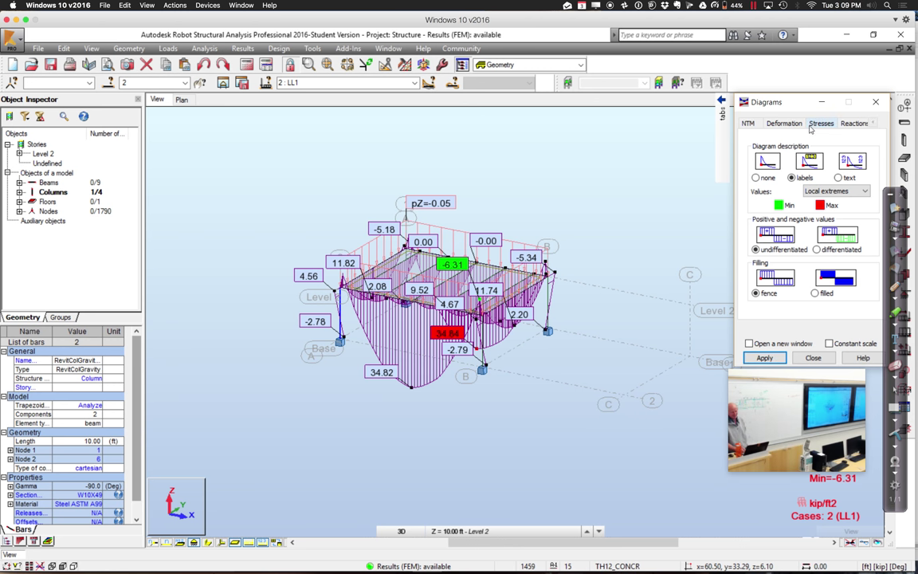
pyautogui.click(785, 124)
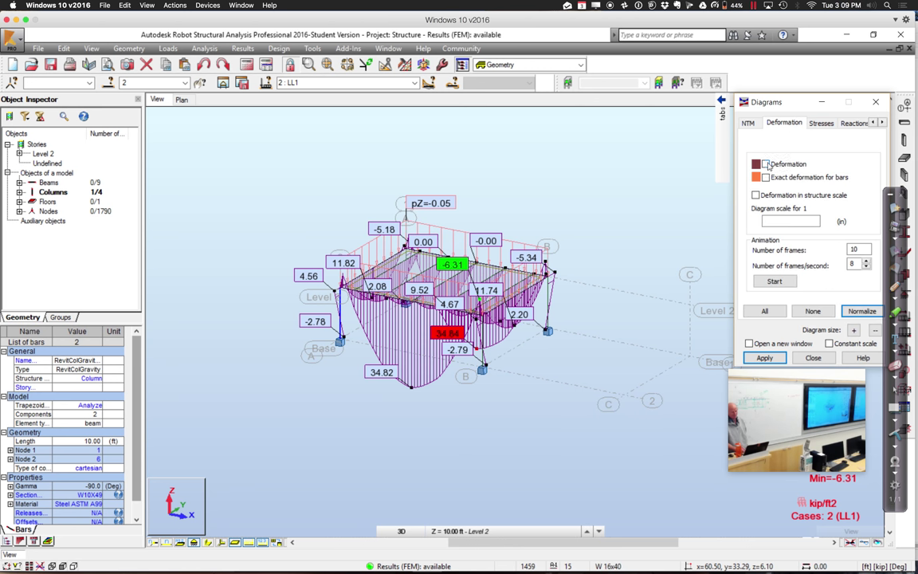
pyautogui.click(750, 124)
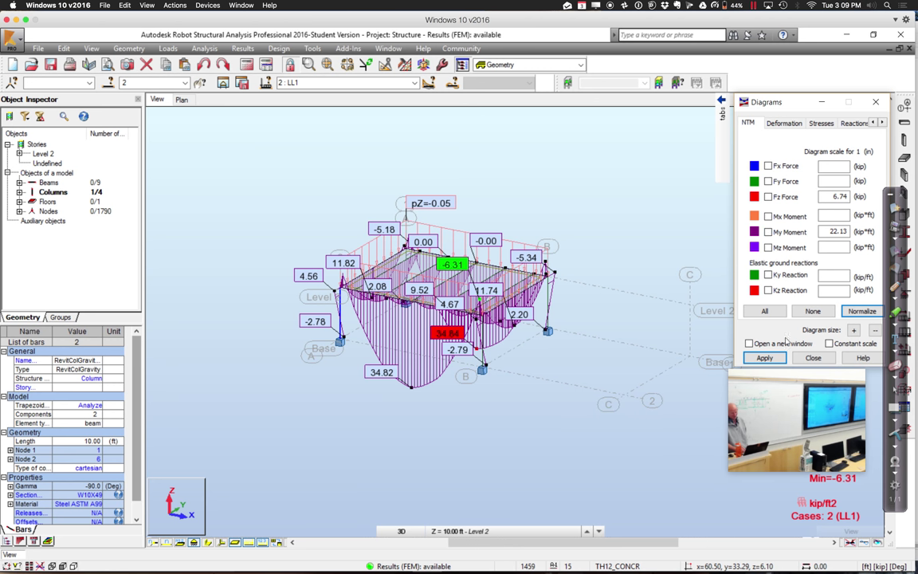
pyautogui.click(764, 358)
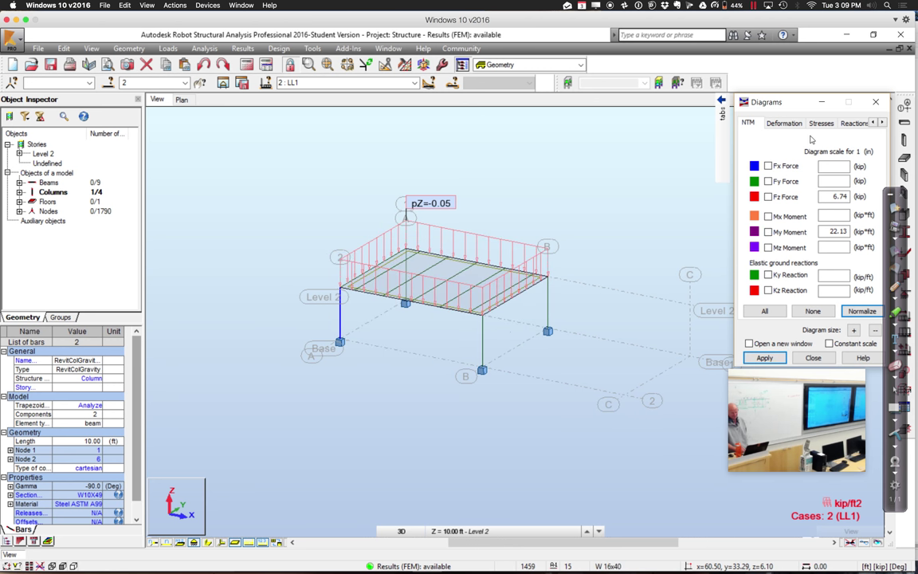
# Step: Show the exact bar deformed shape for LL1, peaking at 1.0619
pyautogui.click(785, 124)
pyautogui.click(766, 165)
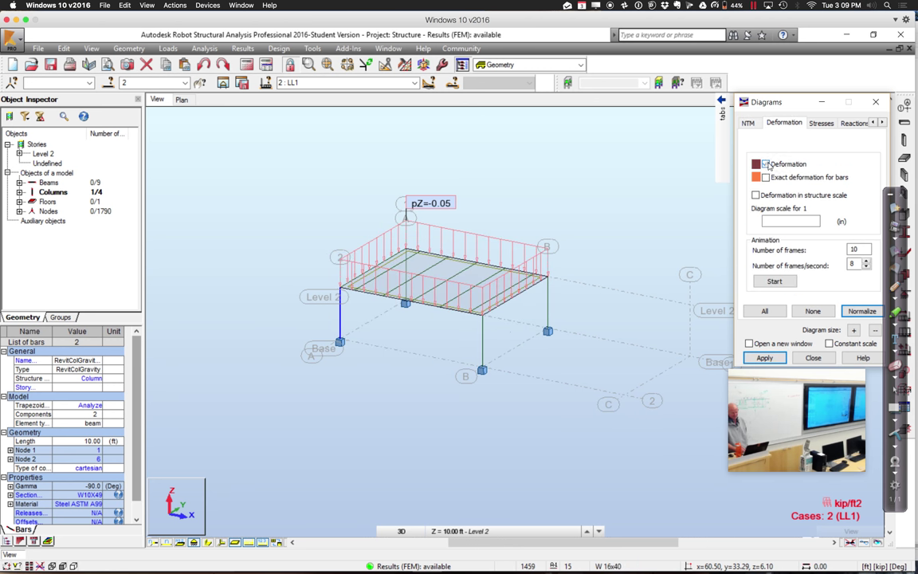
pyautogui.click(765, 358)
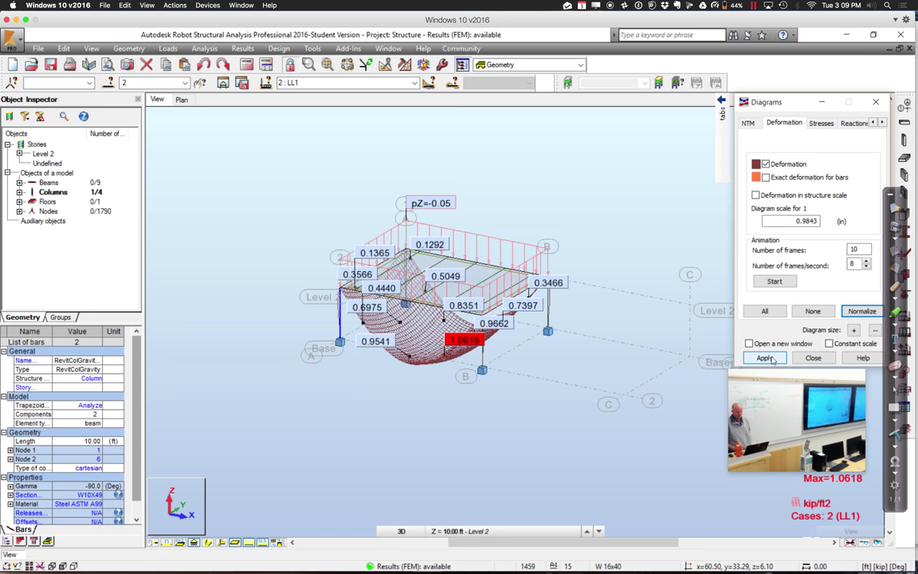
pyautogui.click(766, 177)
pyautogui.click(762, 358)
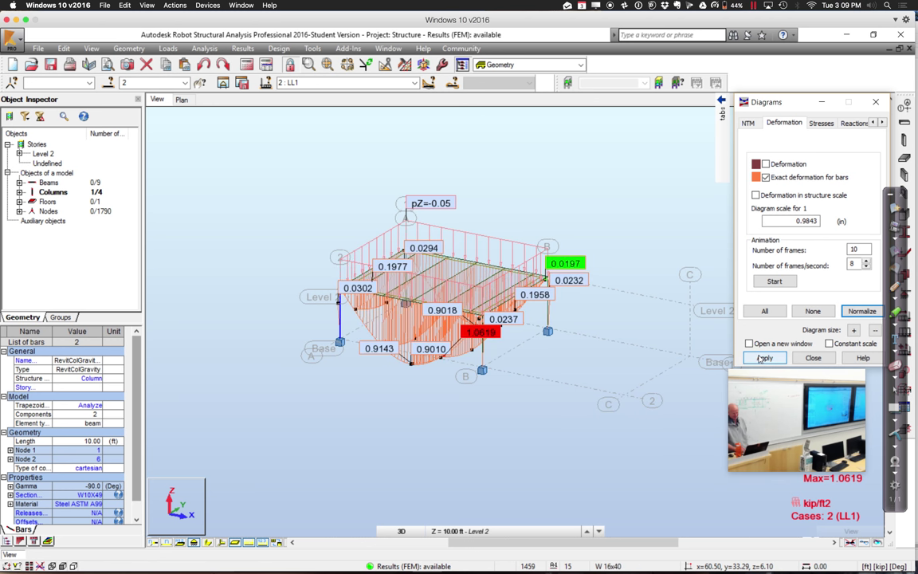
pyautogui.click(604, 350)
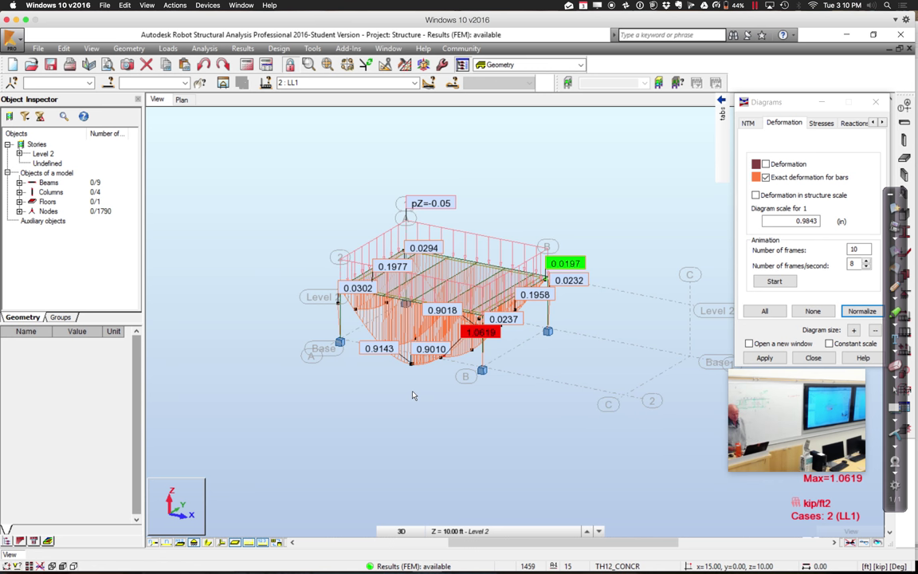
# Step: Compare the deformed shapes of load cases DL1 and LL1, ending on LL1
pyautogui.click(415, 83)
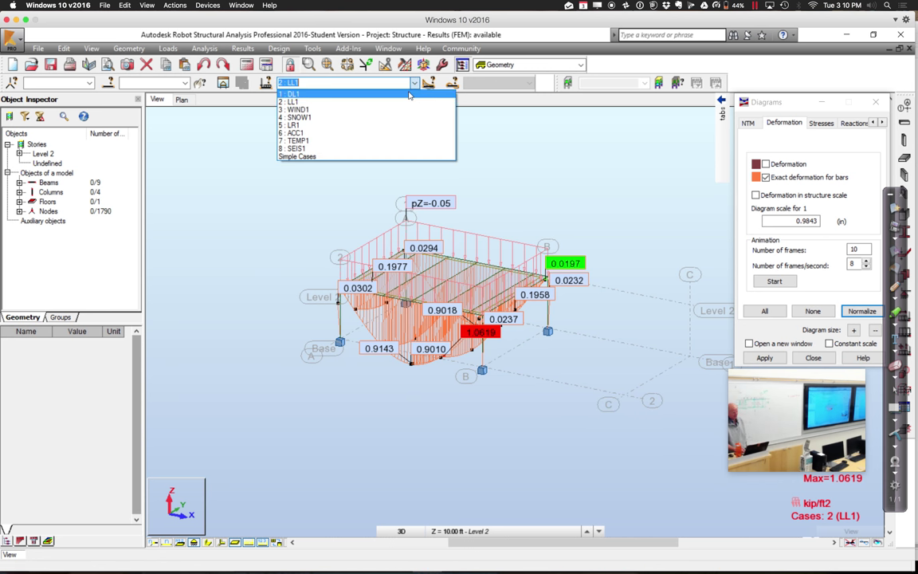
pyautogui.click(409, 93)
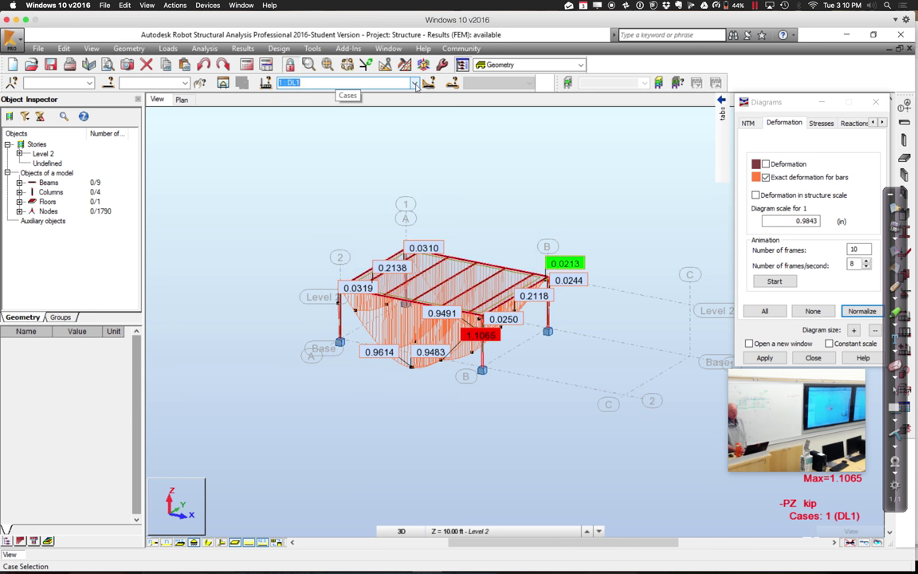
pyautogui.click(415, 84)
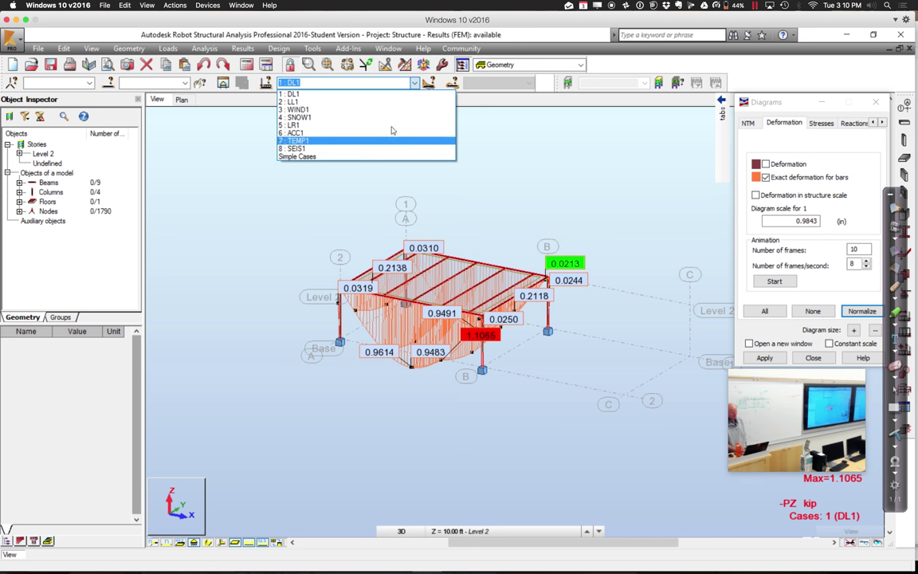
pyautogui.click(391, 102)
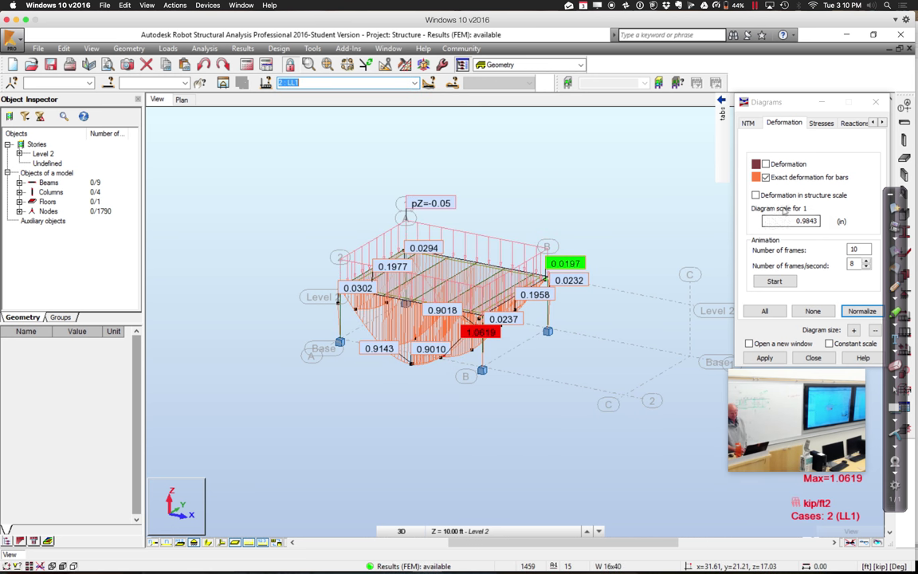
# Step: Animate the LL1 deformation, clear all diagrams, and close the diagram and animation windows
pyautogui.click(775, 281)
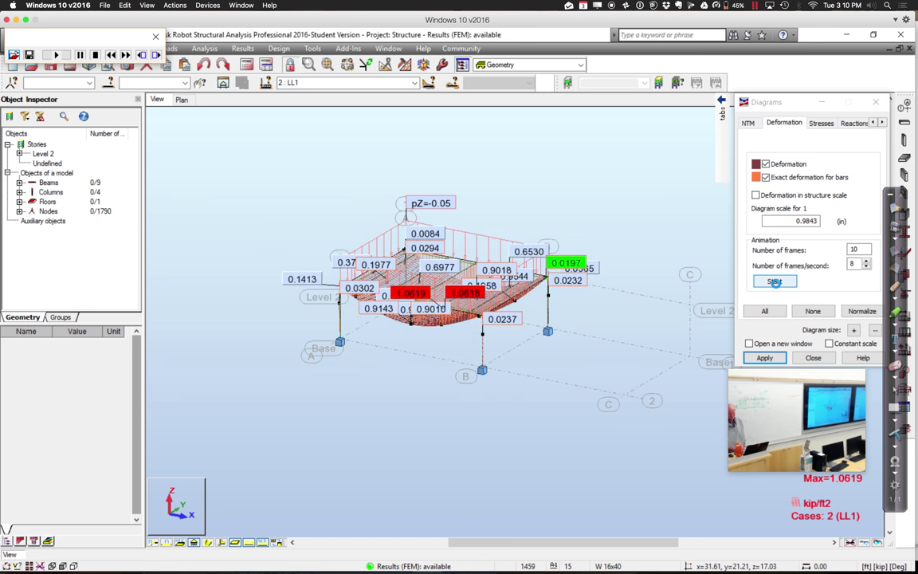
pyautogui.click(774, 282)
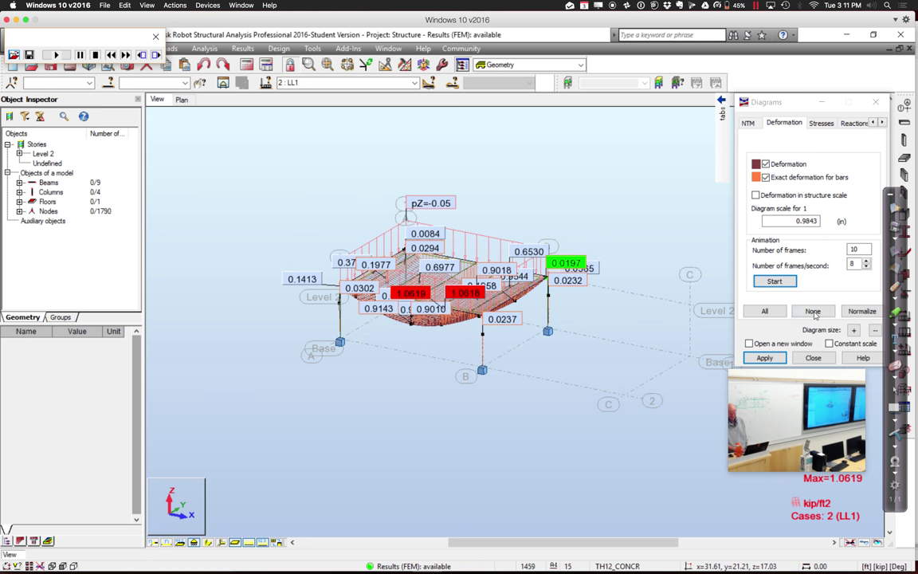
pyautogui.click(788, 284)
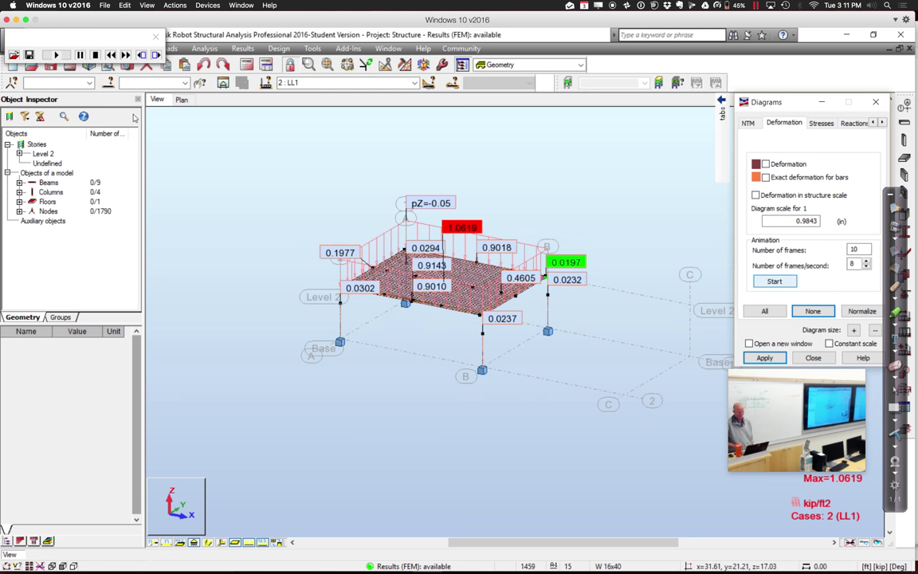
pyautogui.click(810, 358)
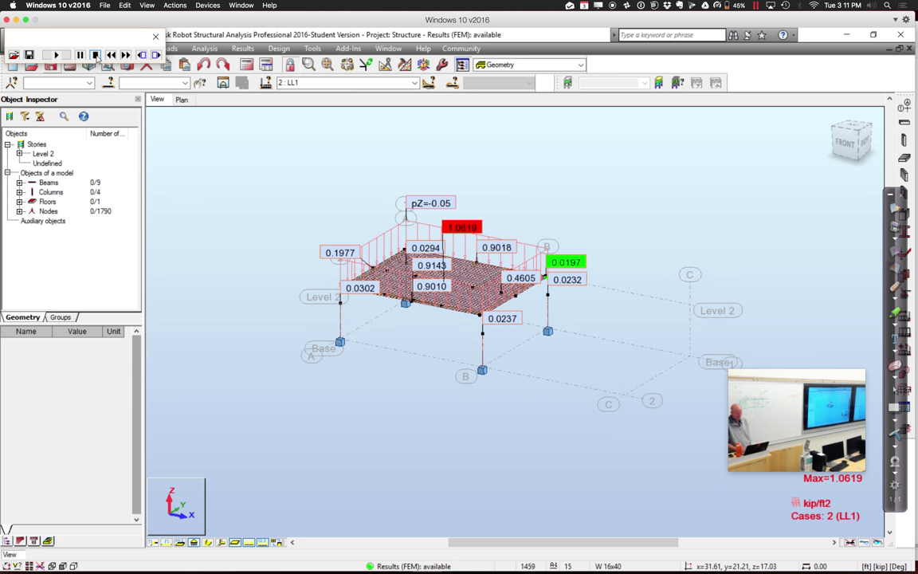
pyautogui.click(155, 37)
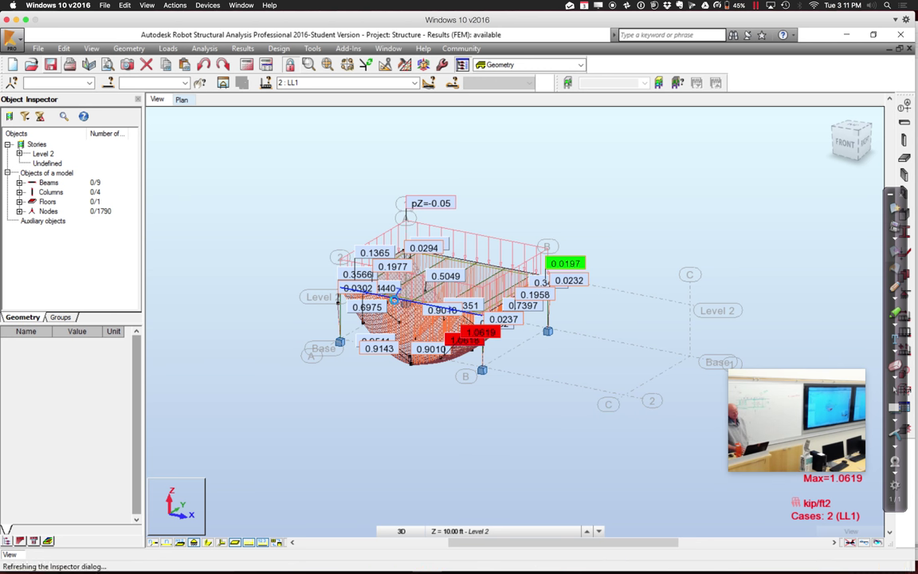
# Step: Inspect bar 7's My moment, UZ deflection and W12X26 code check showing ratio 1.16
pyautogui.rightClick(329, 303)
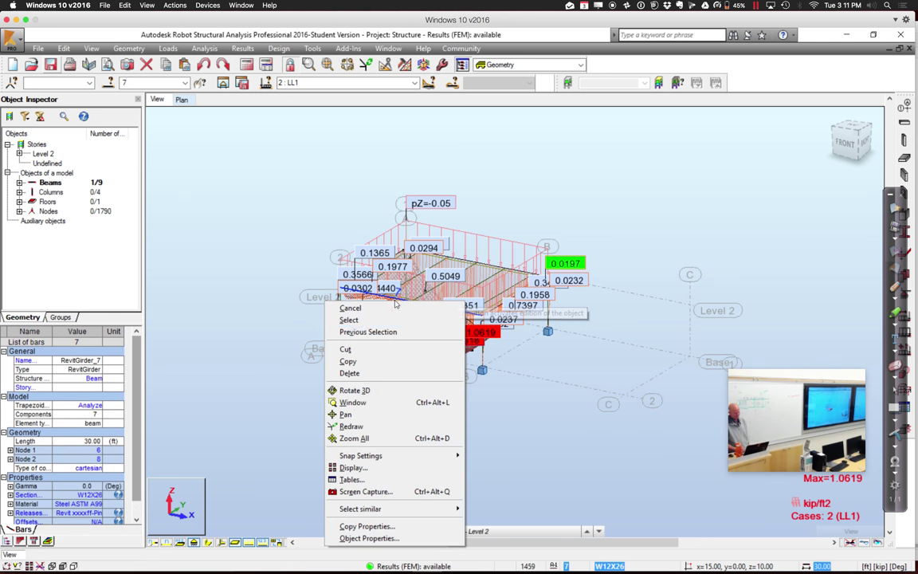
pyautogui.click(379, 540)
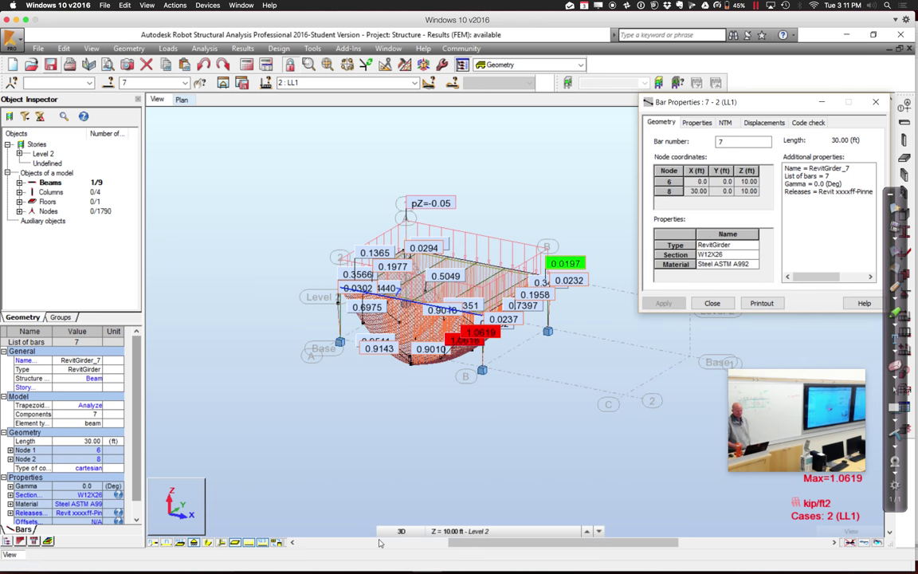
pyautogui.click(725, 124)
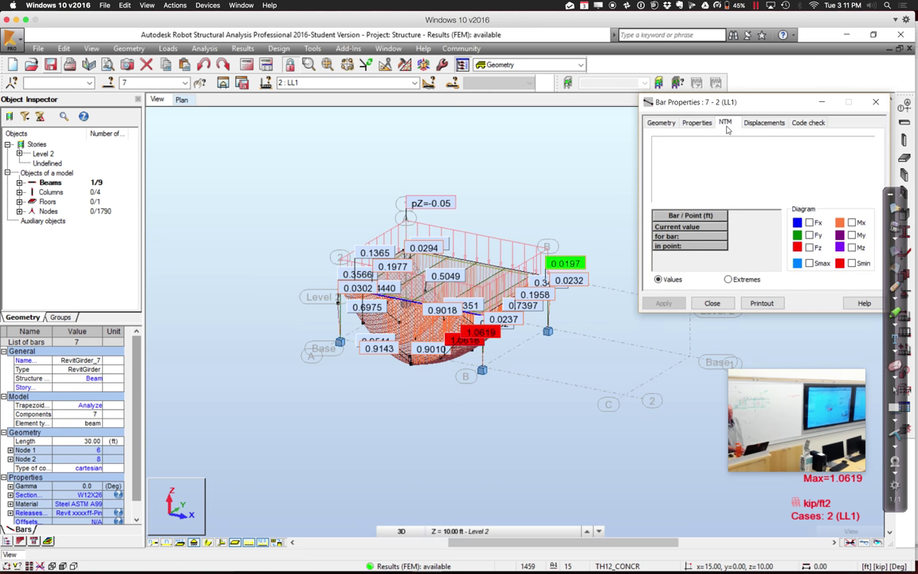
pyautogui.click(852, 236)
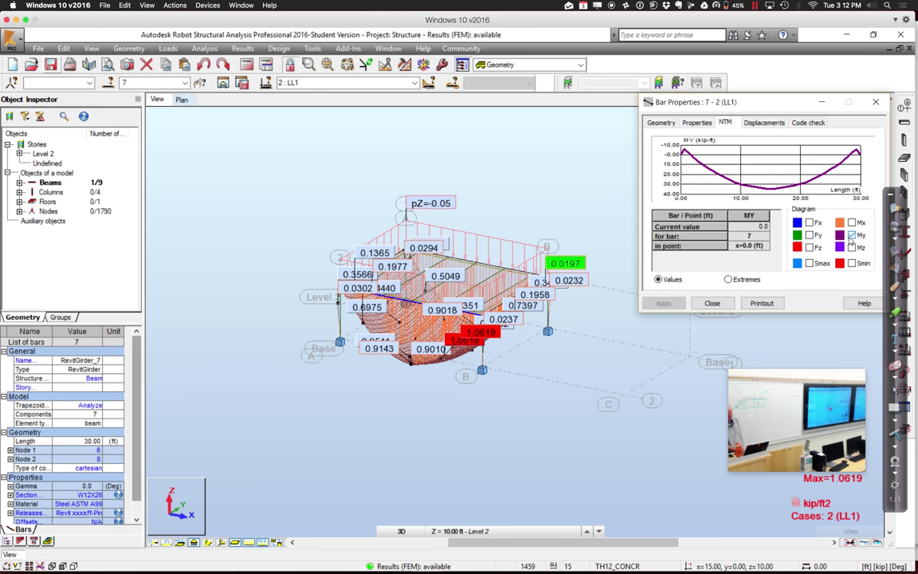
pyautogui.click(767, 124)
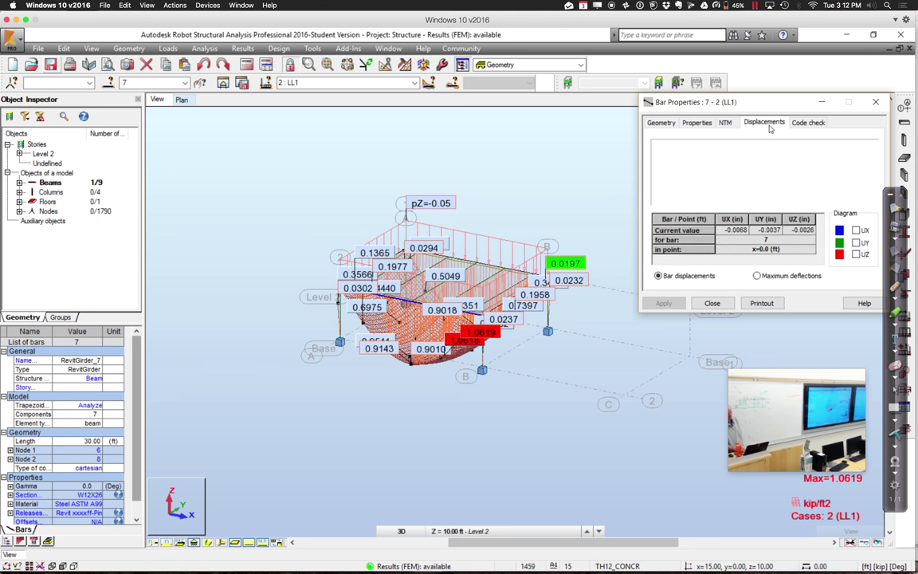
pyautogui.click(857, 254)
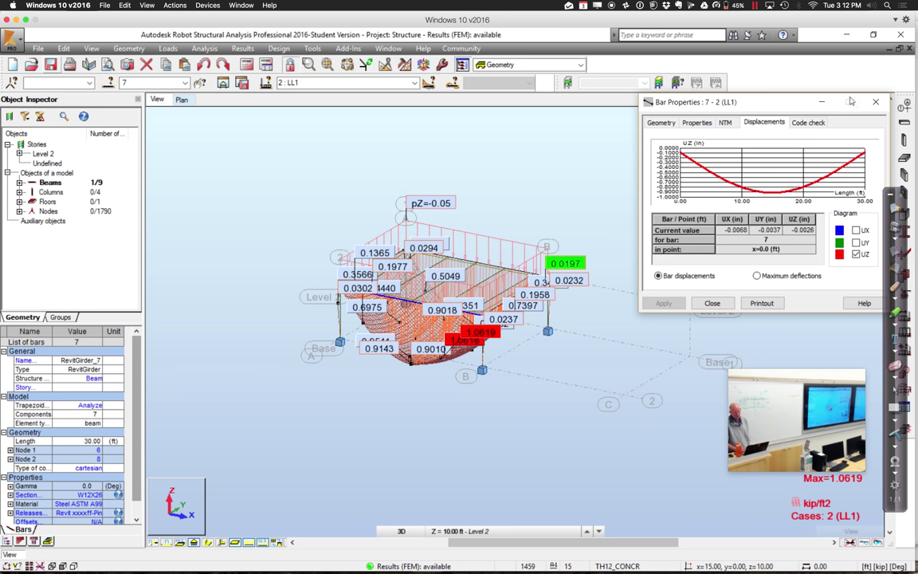
pyautogui.click(809, 122)
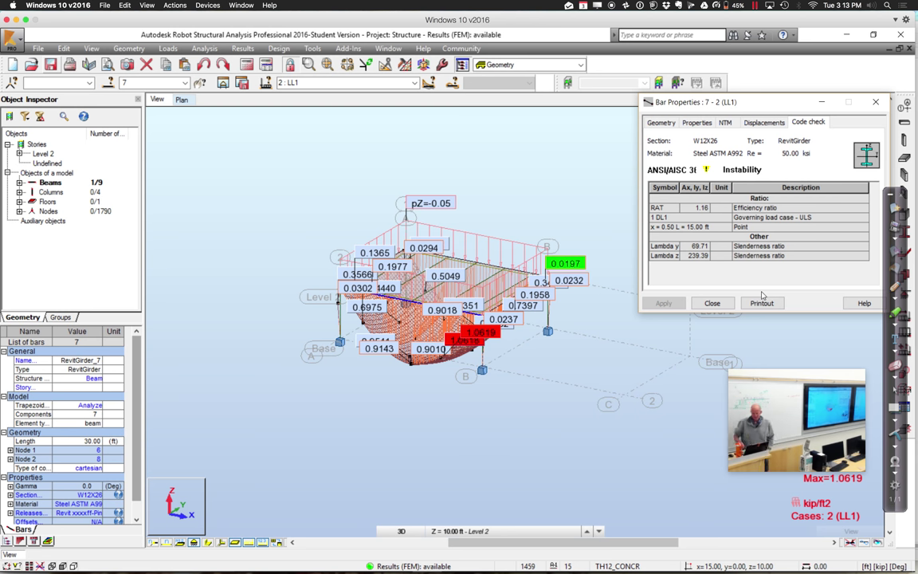
pyautogui.click(877, 104)
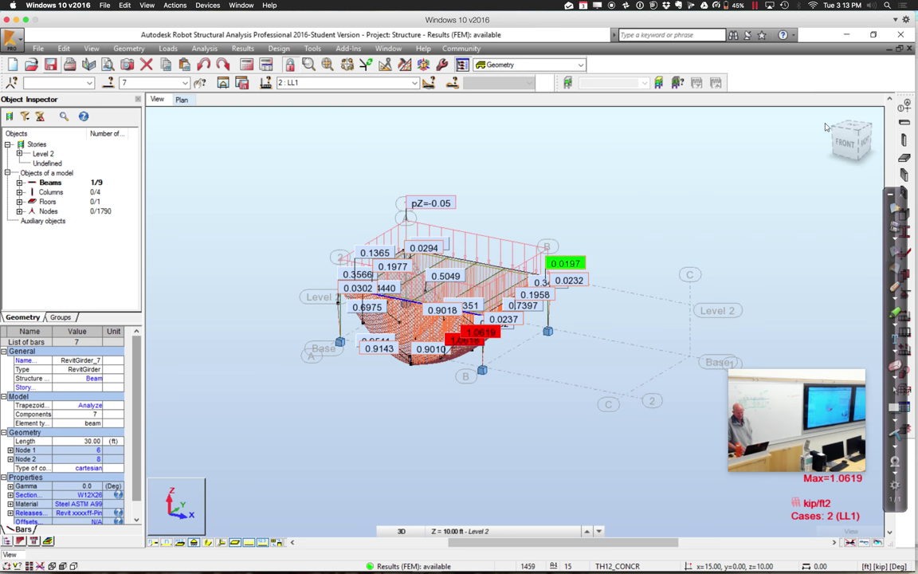
pyautogui.click(592, 306)
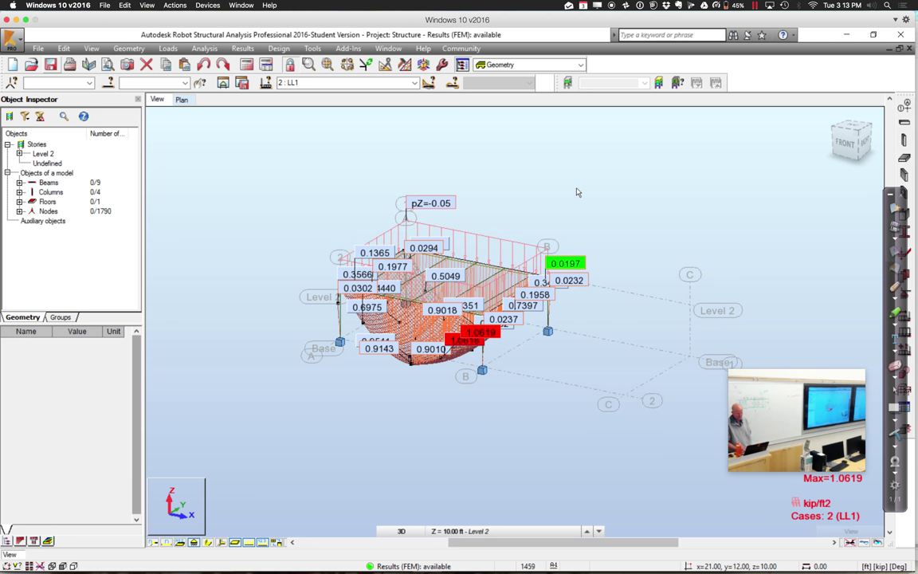
pyautogui.click(492, 275)
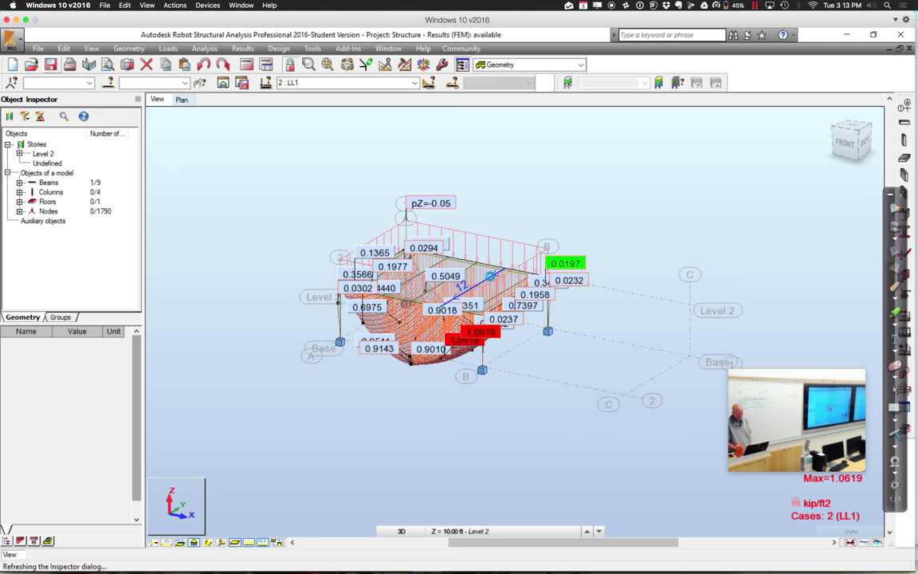
pyautogui.rightClick(492, 274)
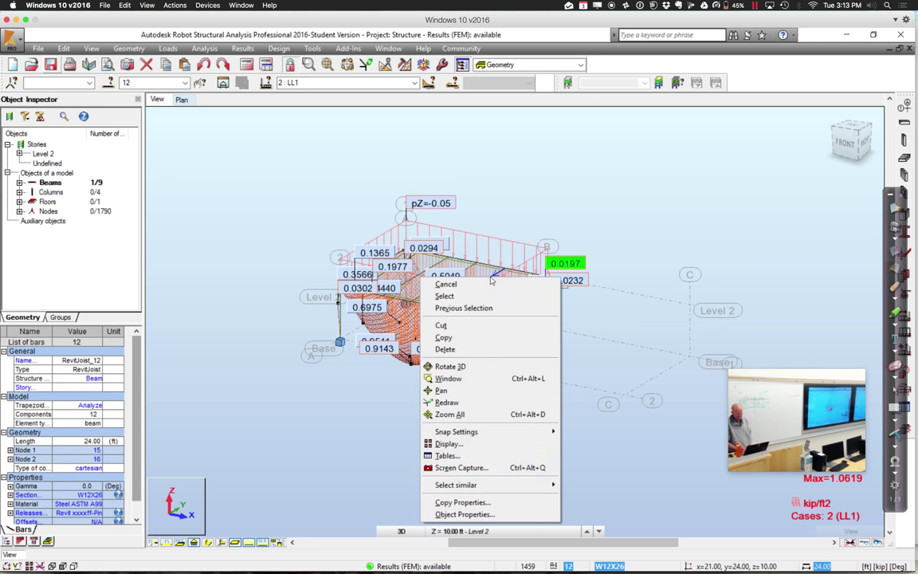
pyautogui.click(478, 514)
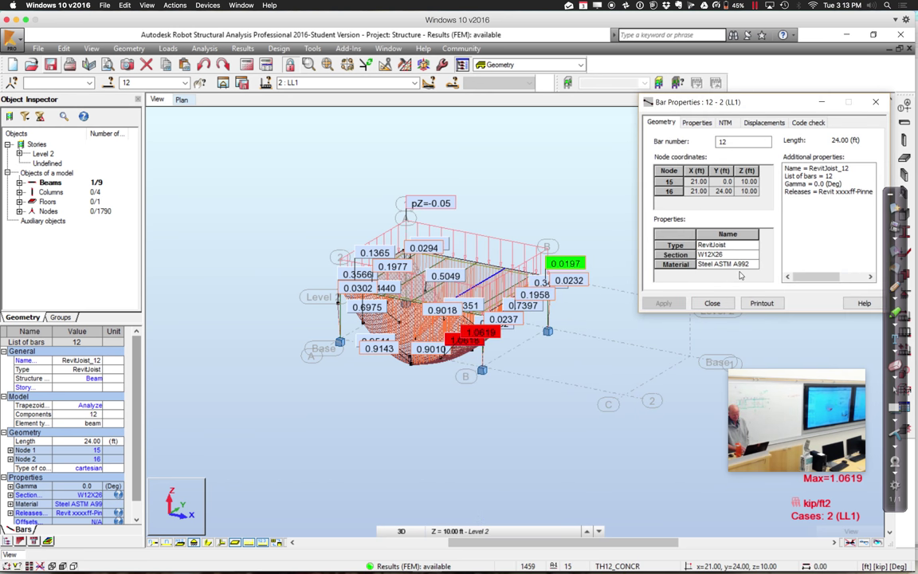
pyautogui.click(809, 123)
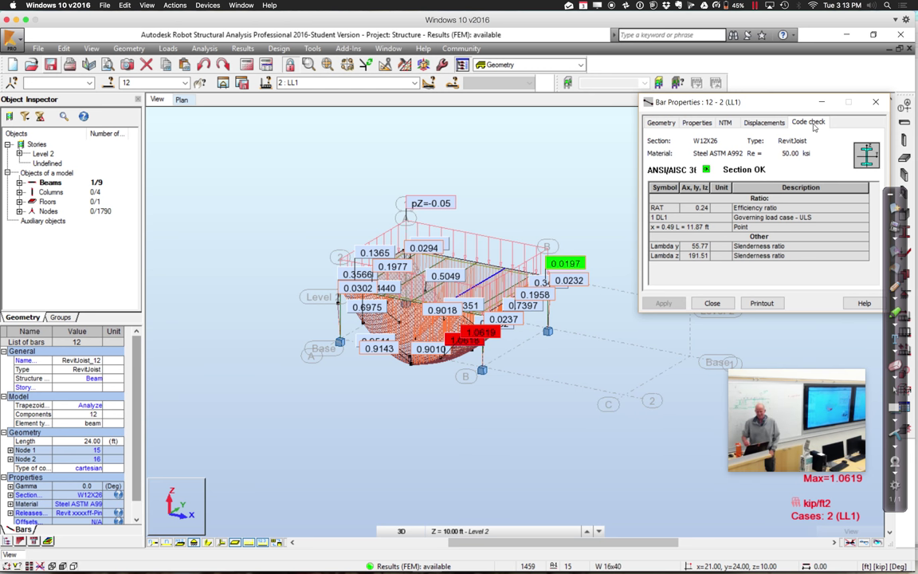
pyautogui.click(610, 319)
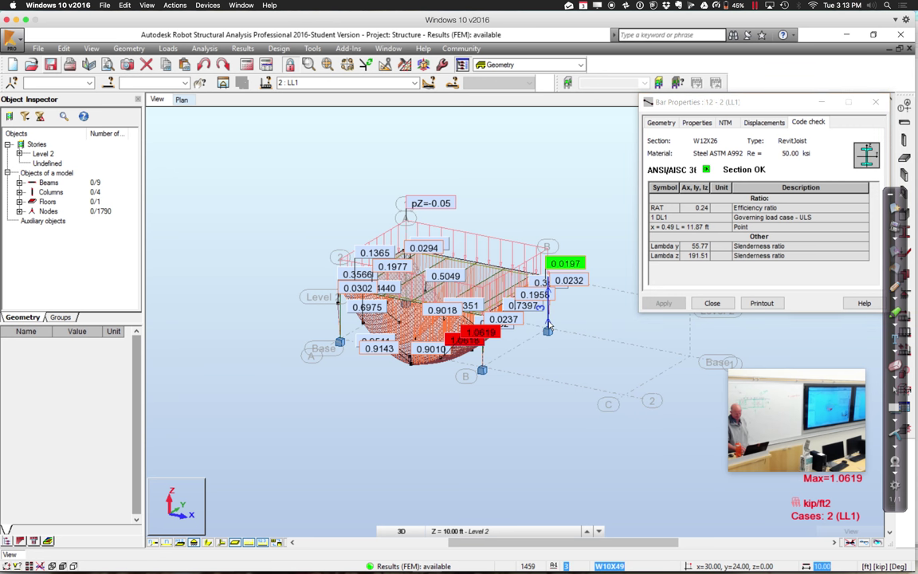
pyautogui.click(548, 324)
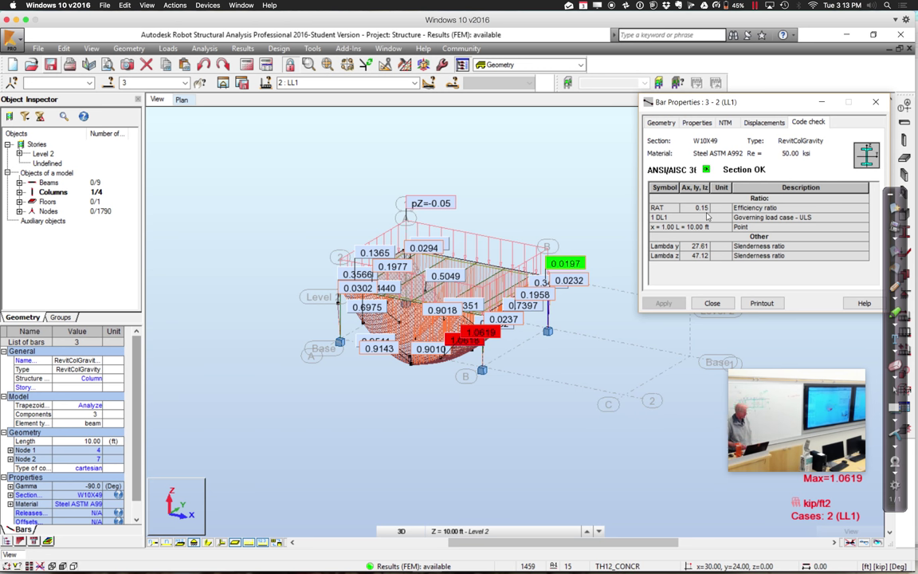
pyautogui.click(713, 303)
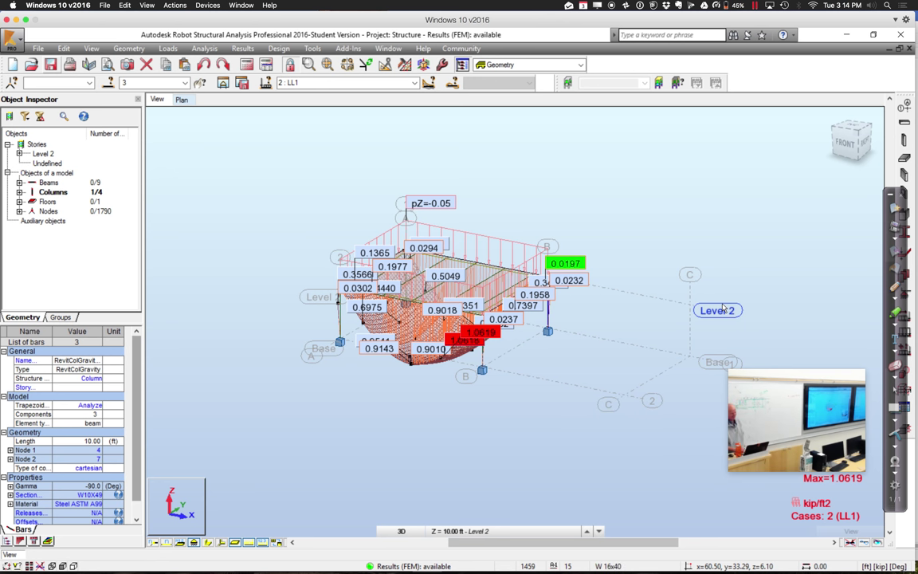
pyautogui.click(301, 201)
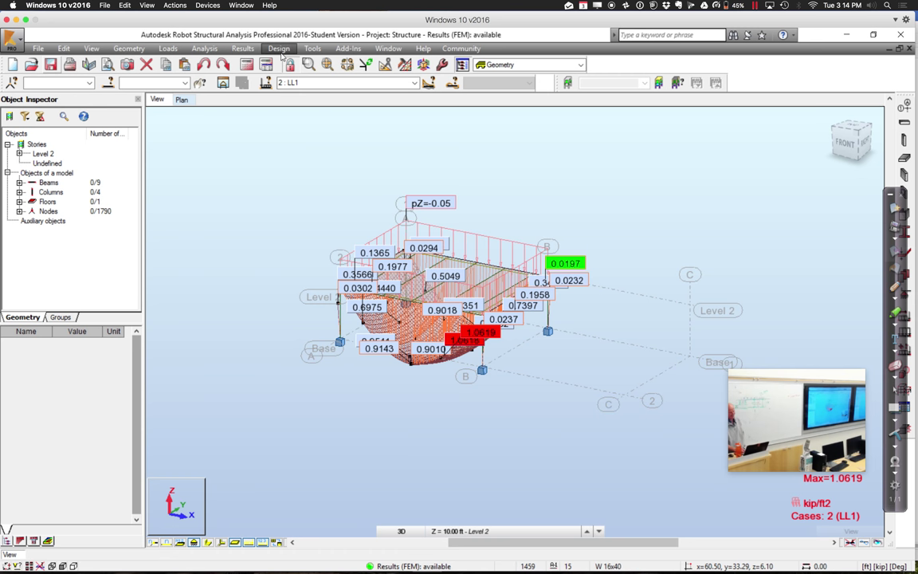
# Step: Run ANSI/AISC 360-10 steel member verification for bars 1to13
pyautogui.click(280, 49)
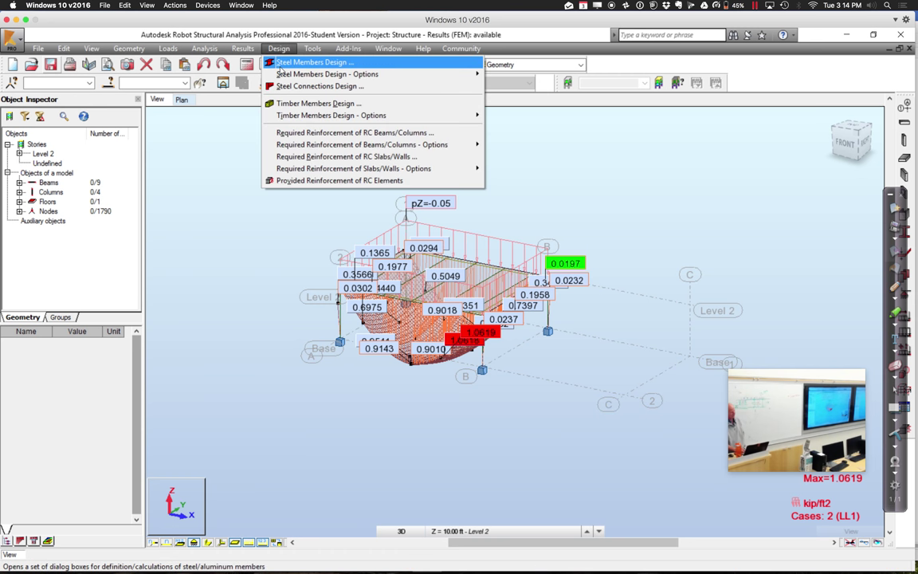
pyautogui.click(311, 63)
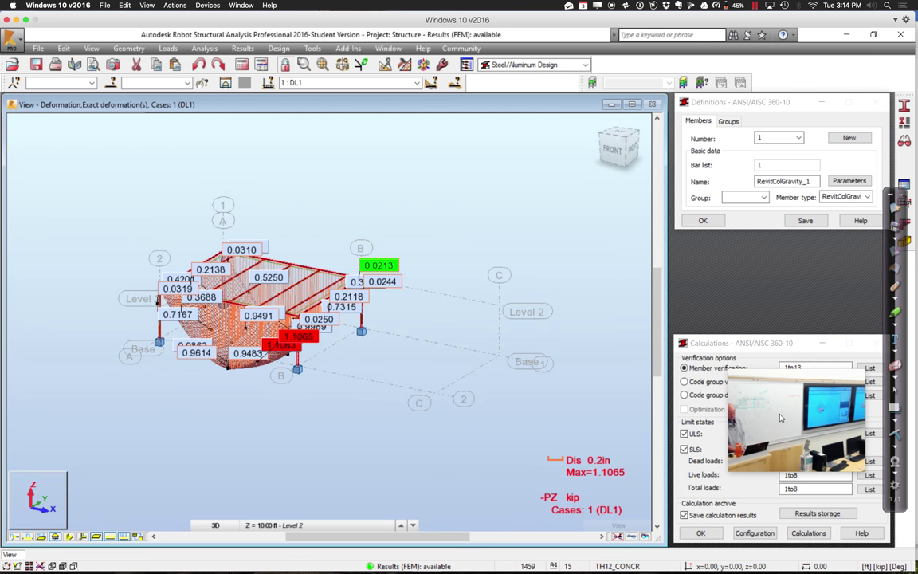
pyautogui.moveTo(783, 406); pyautogui.dragTo(779, 287)
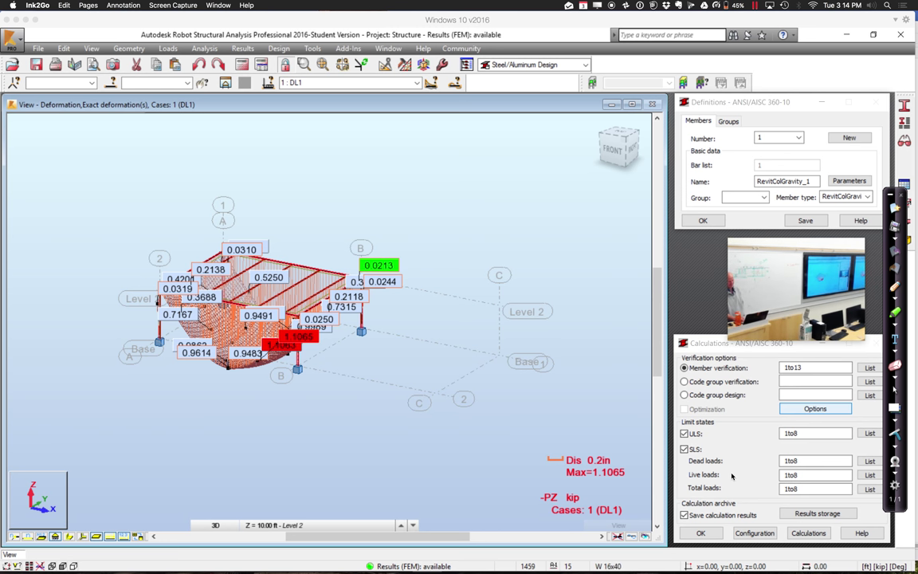
pyautogui.click(699, 534)
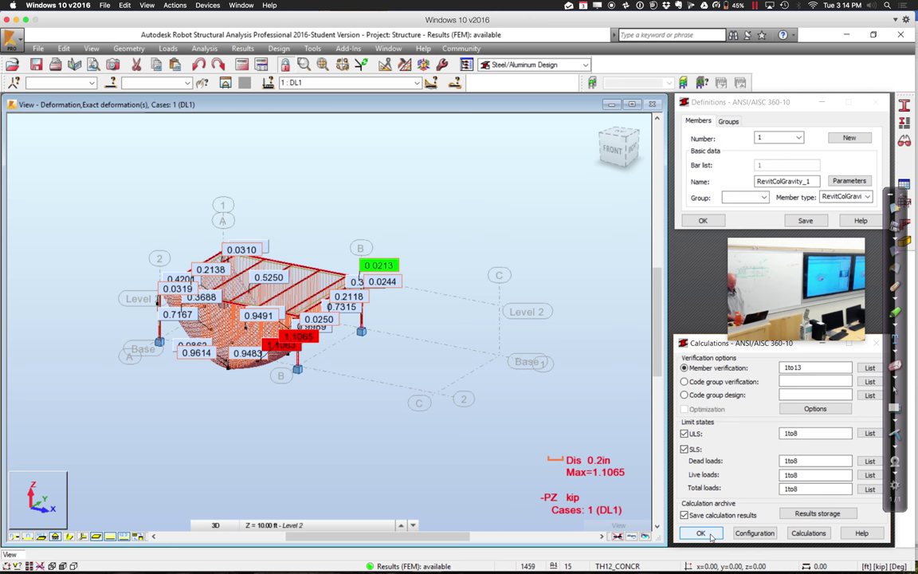
pyautogui.moveTo(805, 267); pyautogui.dragTo(168, 431)
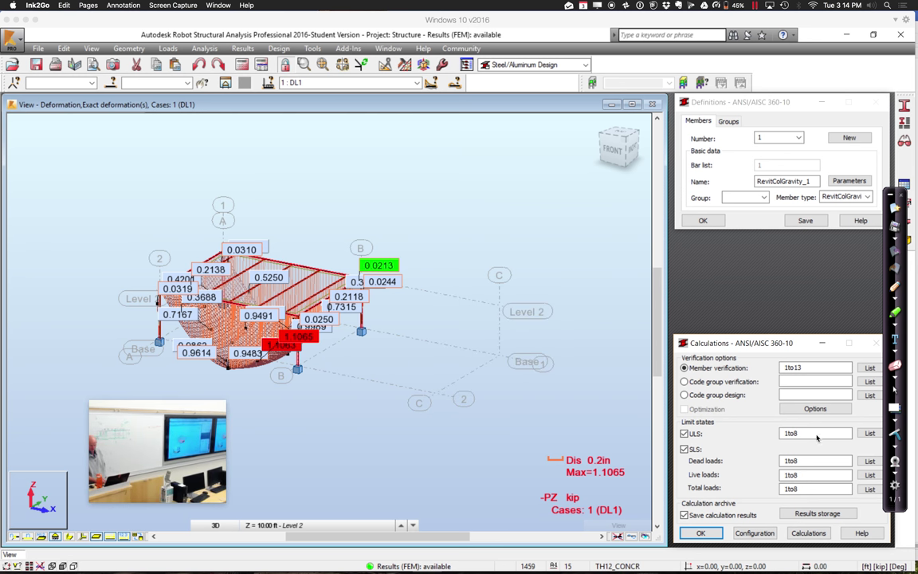
pyautogui.click(807, 533)
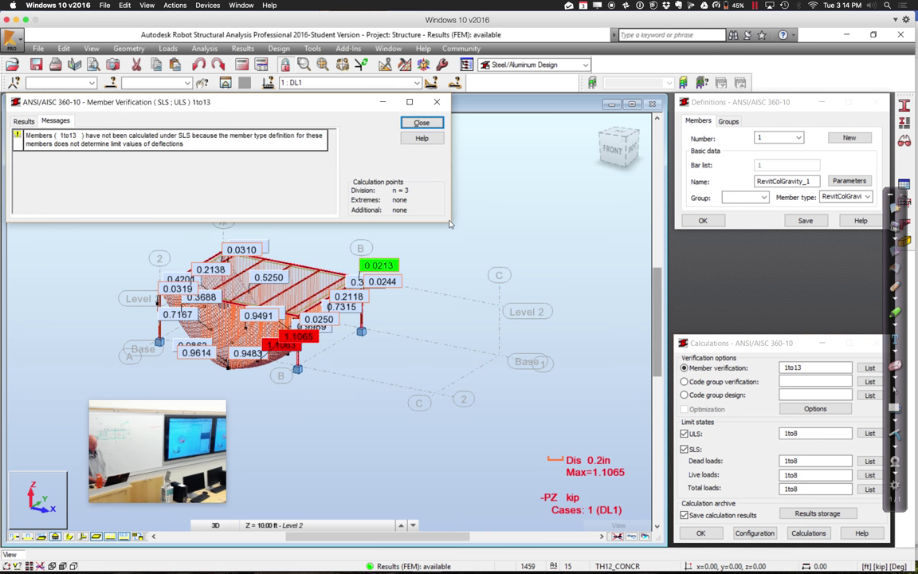
# Step: Enlarge the verification window and view results: girders 7 and 8 fail at ratio 1.16
pyautogui.moveTo(451, 225); pyautogui.dragTo(514, 379)
pyautogui.click(24, 121)
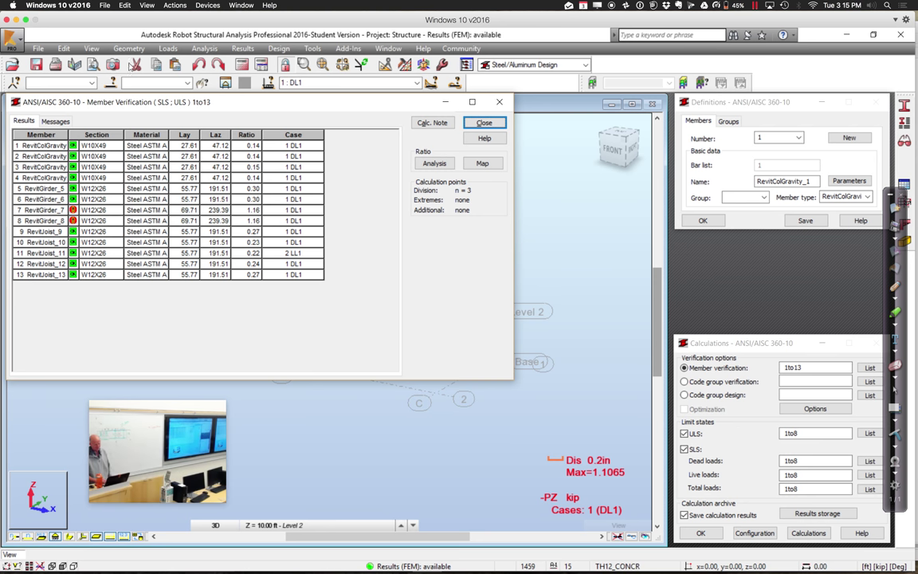
pyautogui.moveTo(239, 571)
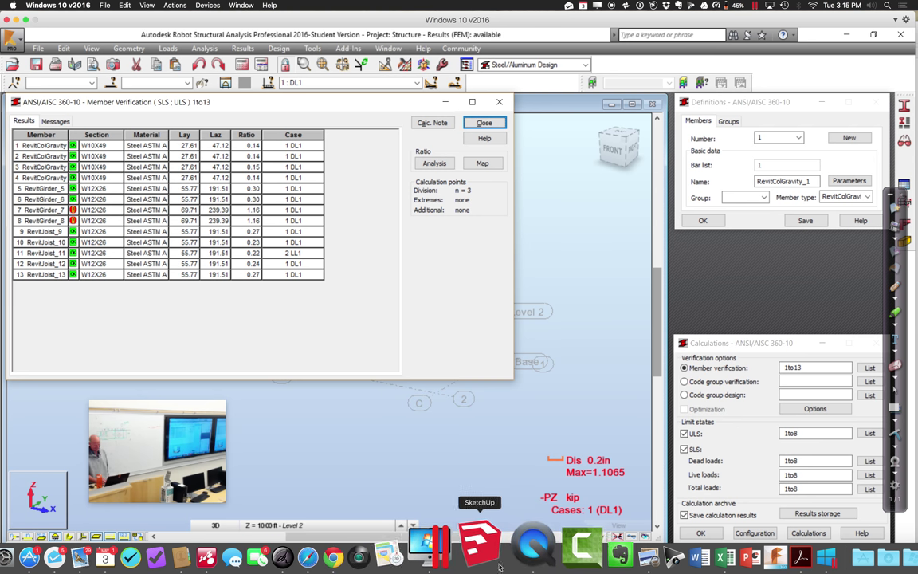
# Step: Return to the Windows virtual machine and minimize Robot to get back to Revit
pyautogui.click(471, 552)
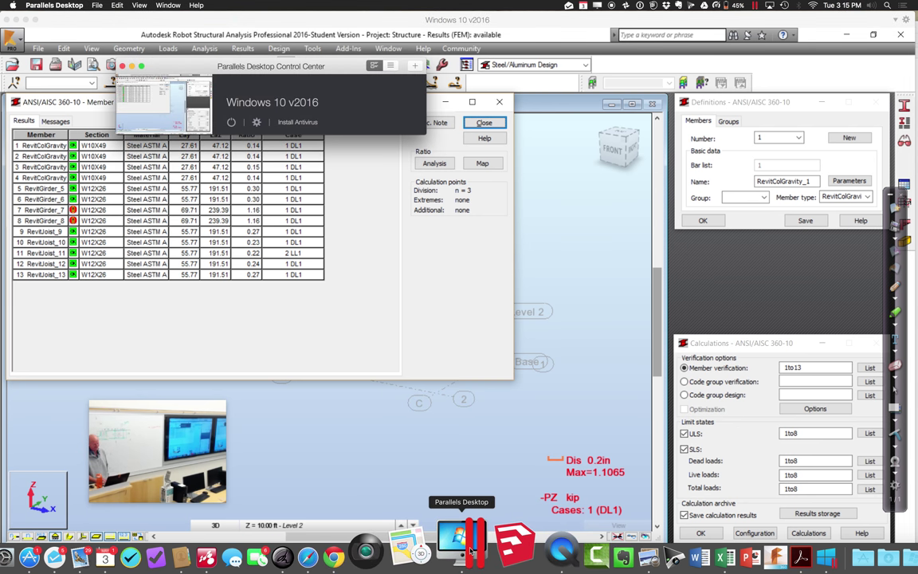
pyautogui.click(179, 106)
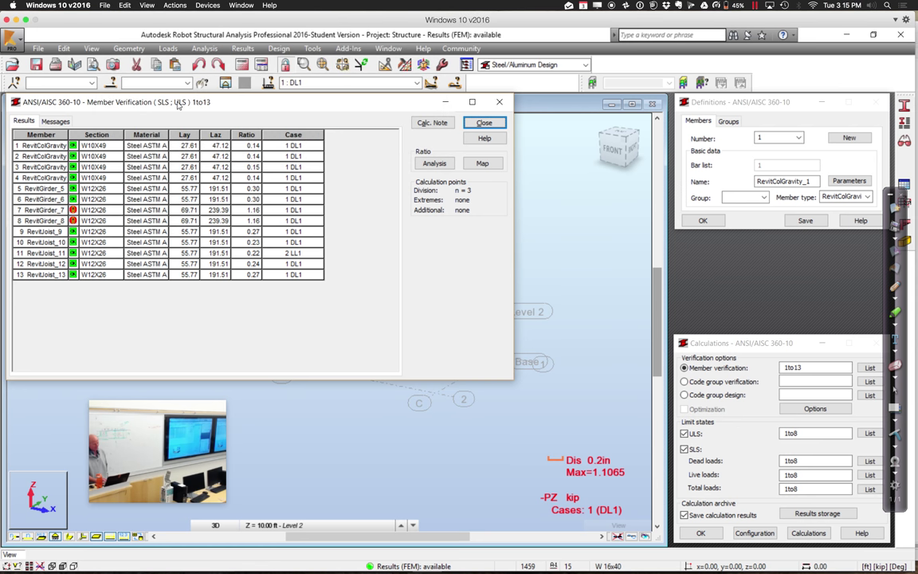
pyautogui.click(847, 35)
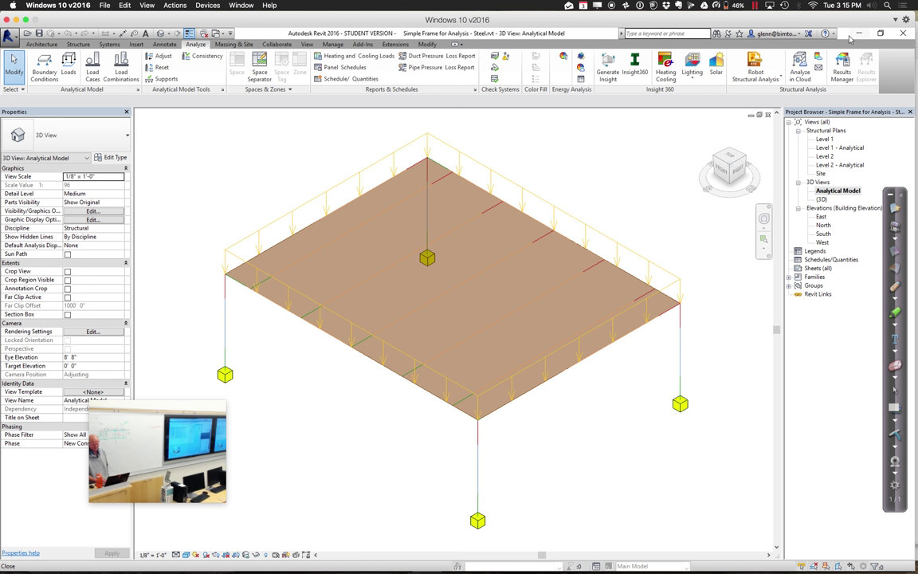
# Step: Export the model as a new ETABS file 'Simple Frame for Analysis - Steel.exr' on the Desktop
pyautogui.click(363, 44)
pyautogui.click(43, 70)
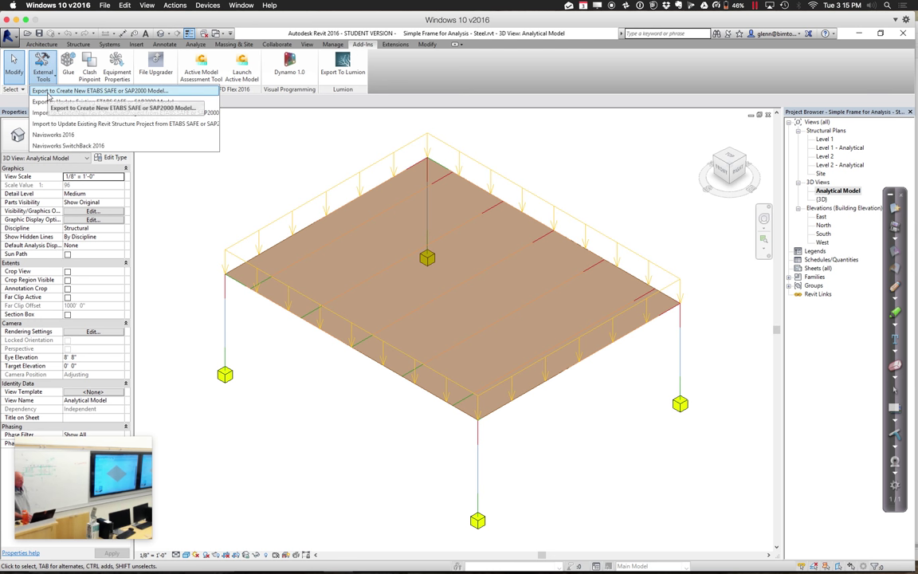
pyautogui.click(48, 98)
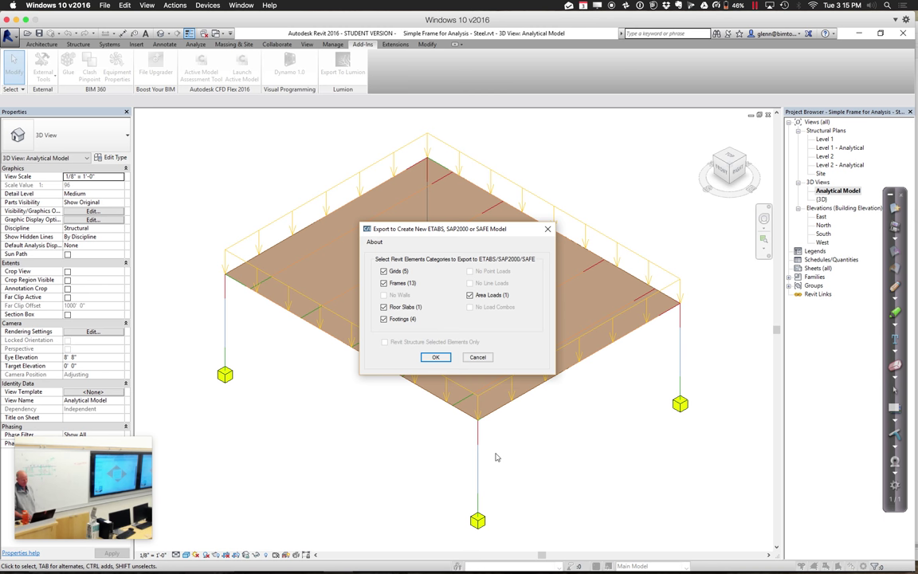
pyautogui.click(436, 358)
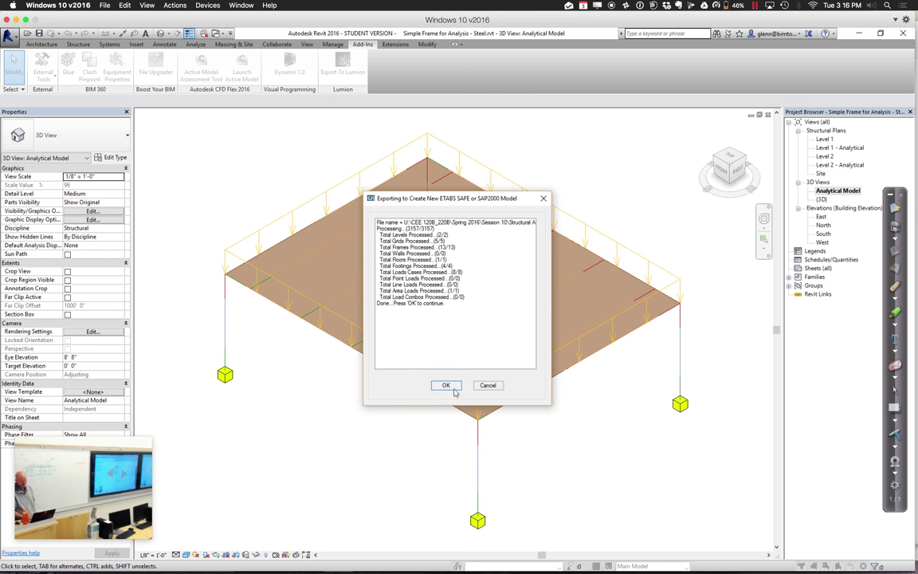
pyautogui.click(447, 385)
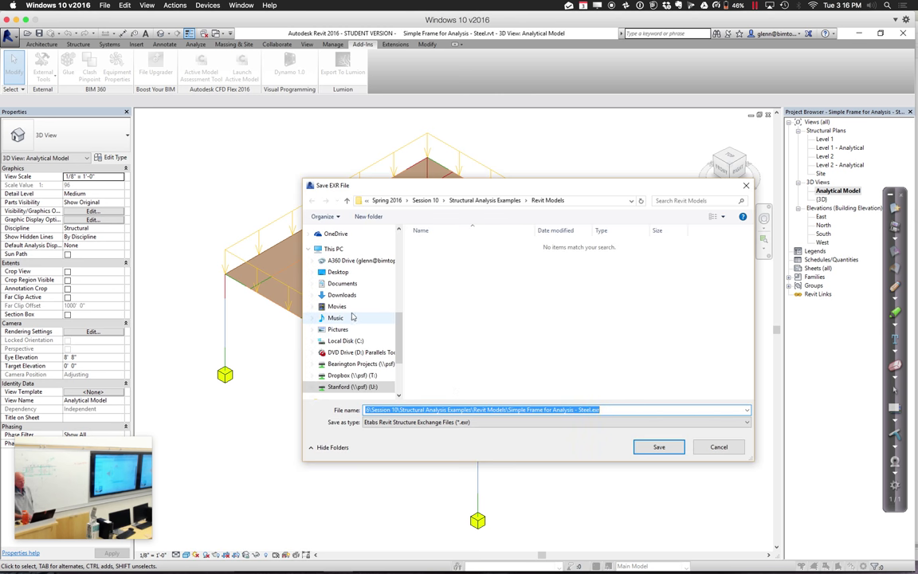
pyautogui.click(339, 273)
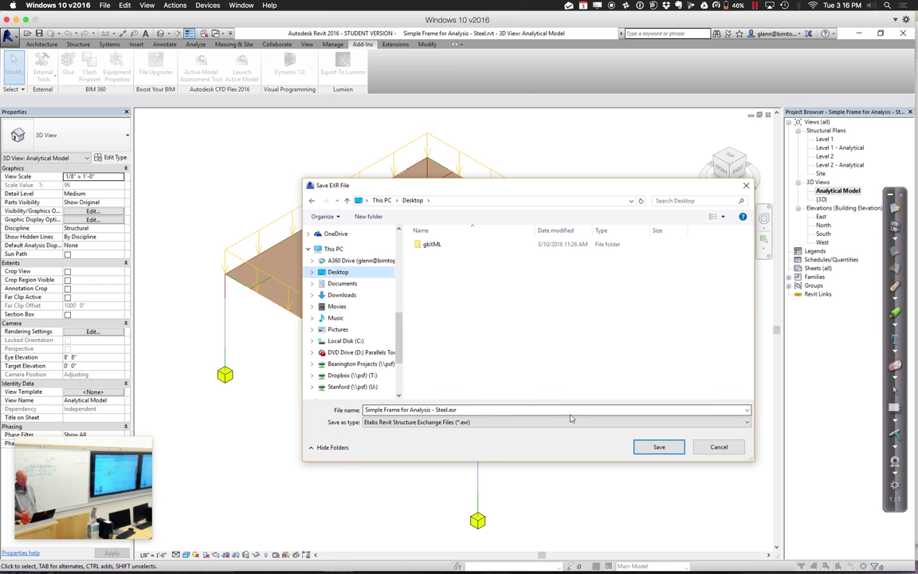
pyautogui.click(659, 447)
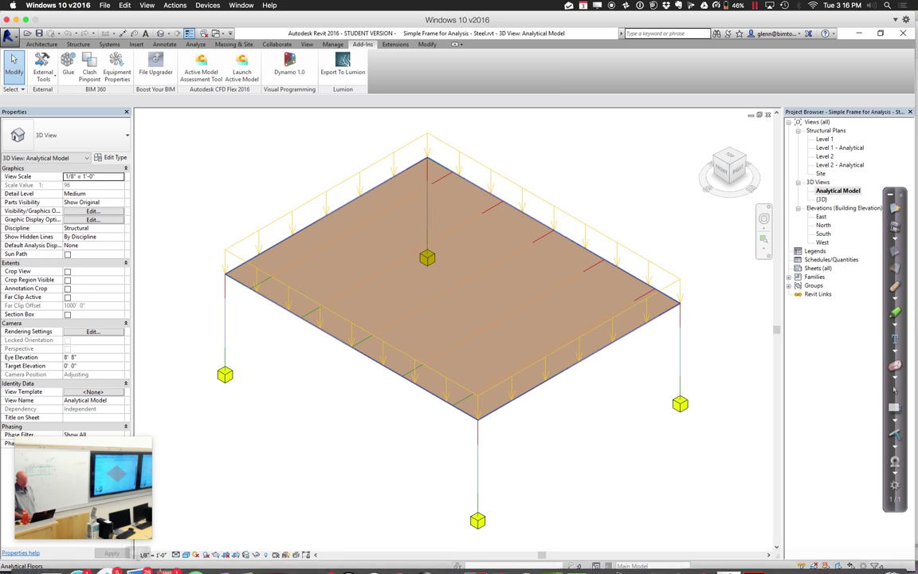
pyautogui.click(862, 34)
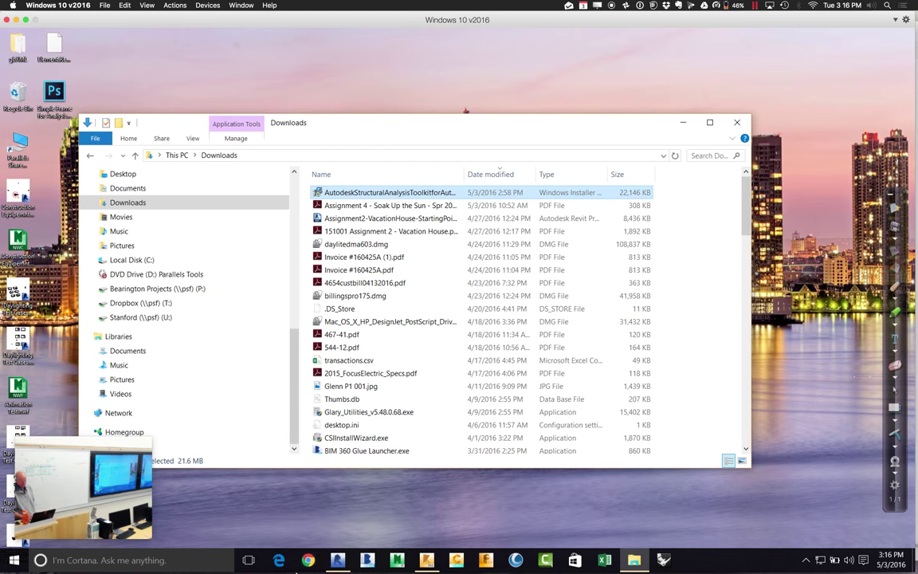
# Step: Open the Start menu's full list of installed apps
pyautogui.moveTo(355, 564)
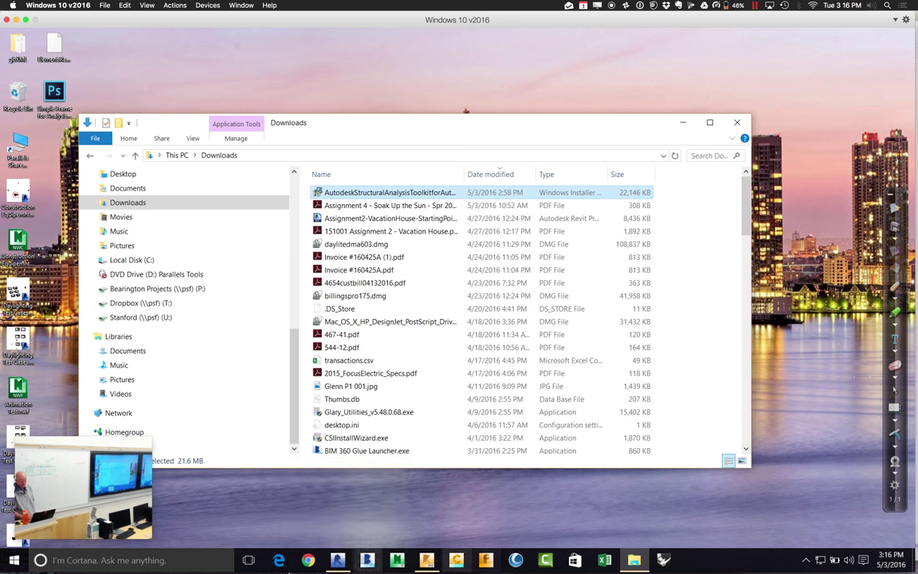
pyautogui.click(13, 562)
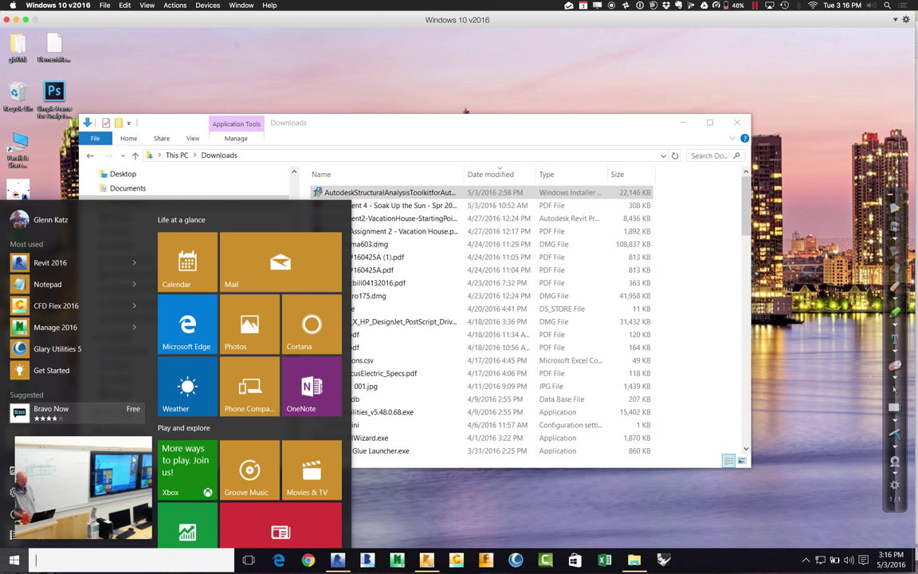
pyautogui.press('super+shift+a')
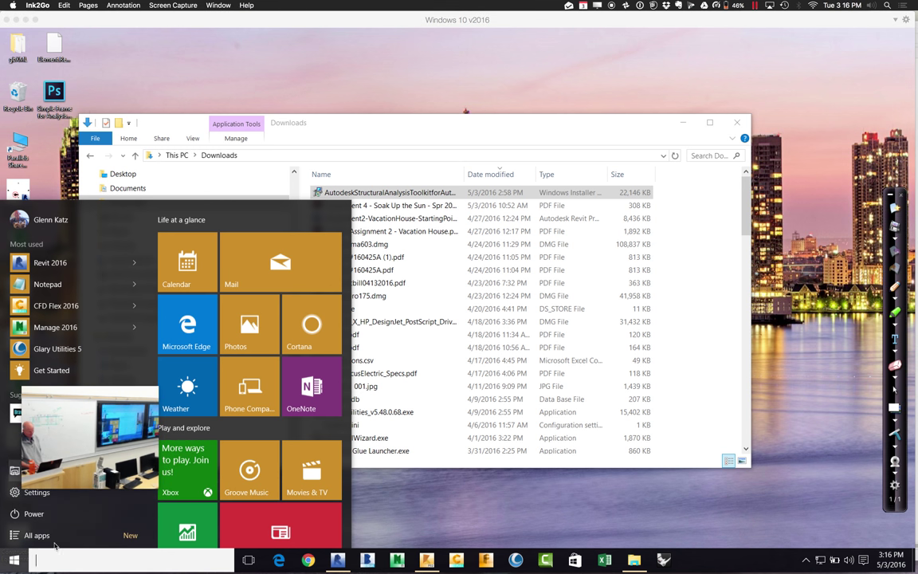
pyautogui.click(37, 536)
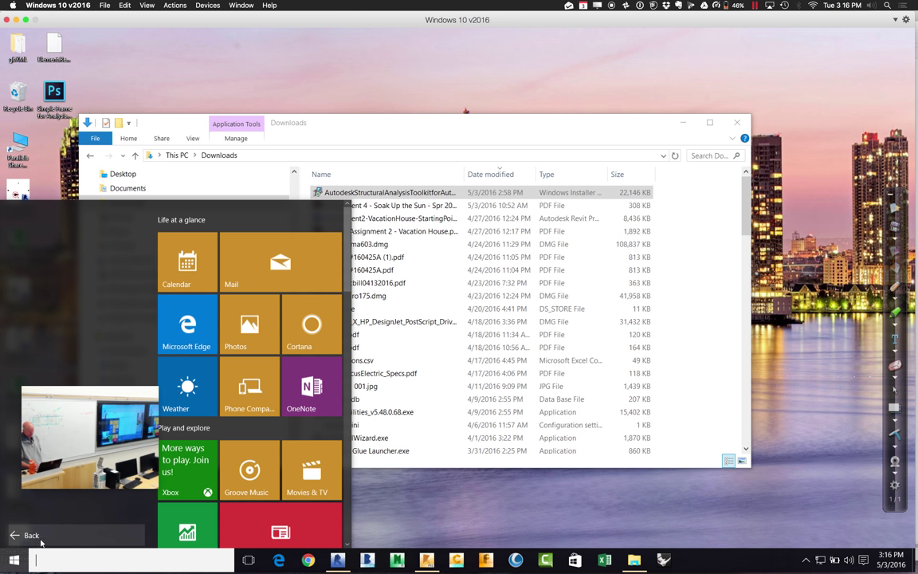
pyautogui.press('super+shift+a')
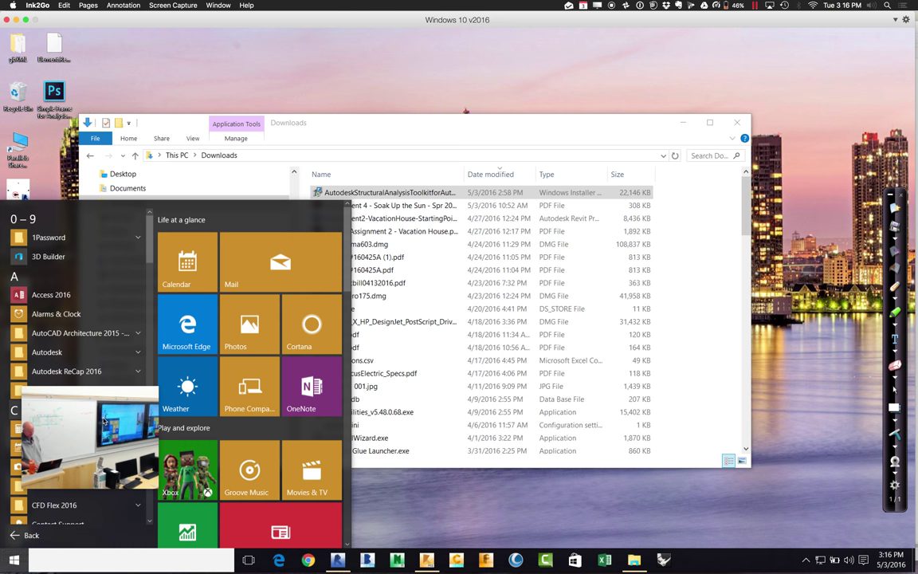
# Step: Scroll through the installed apps list looking for ETABS
pyautogui.moveTo(104, 421); pyautogui.dragTo(180, 328)
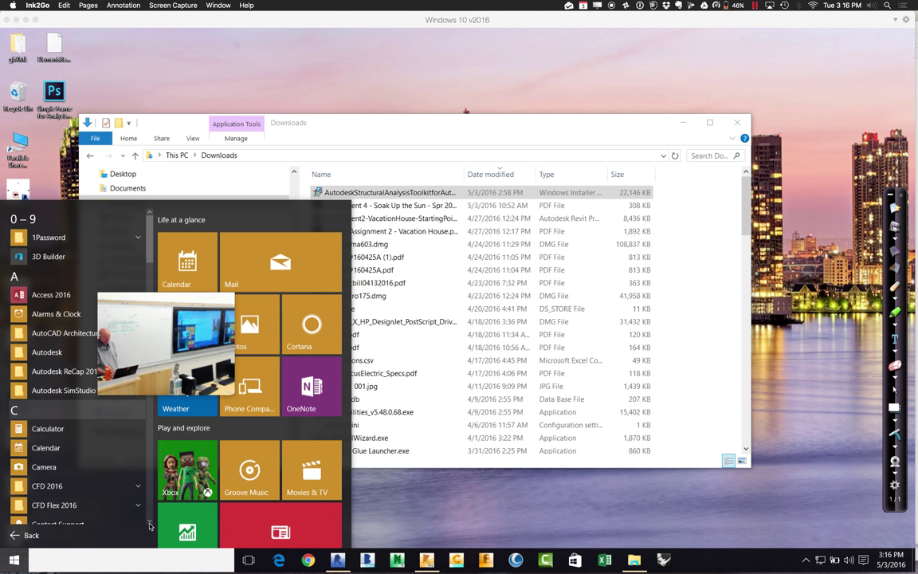
pyautogui.moveTo(149, 524); pyautogui.dragTo(150, 528)
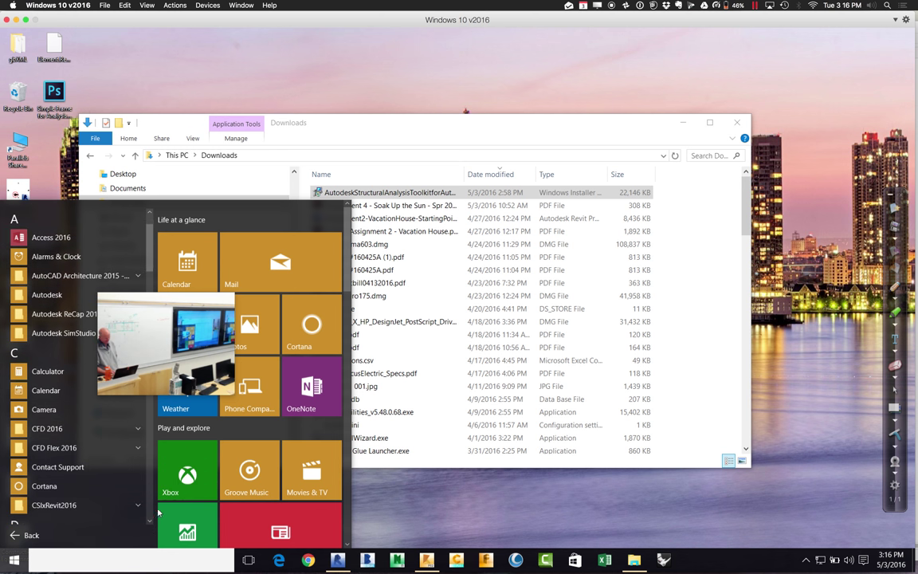
pyautogui.click(149, 521)
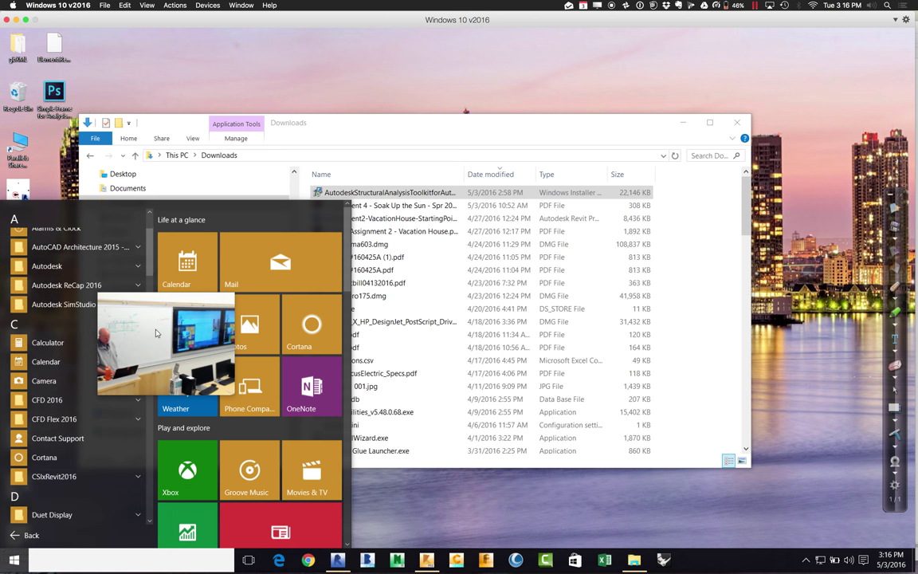
pyautogui.moveTo(157, 333); pyautogui.dragTo(205, 323)
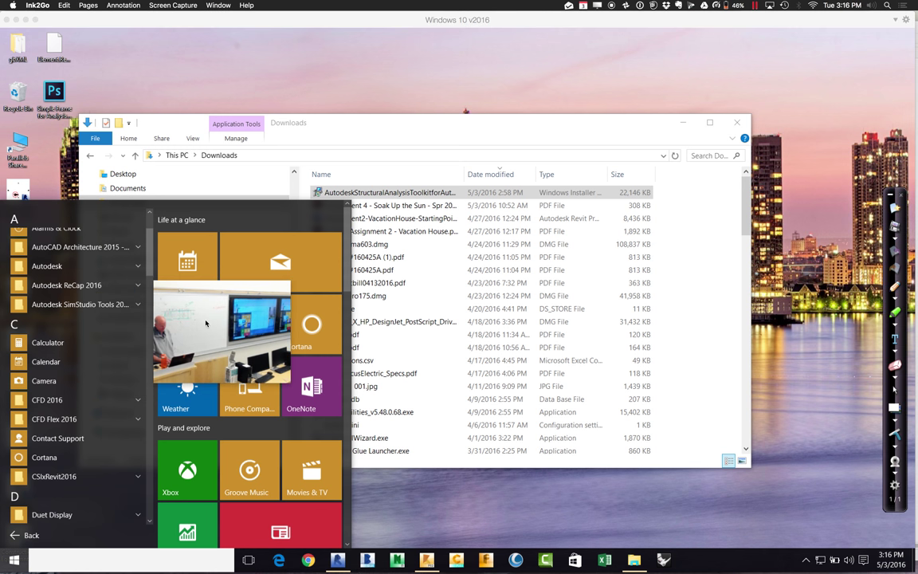
pyautogui.click(139, 518)
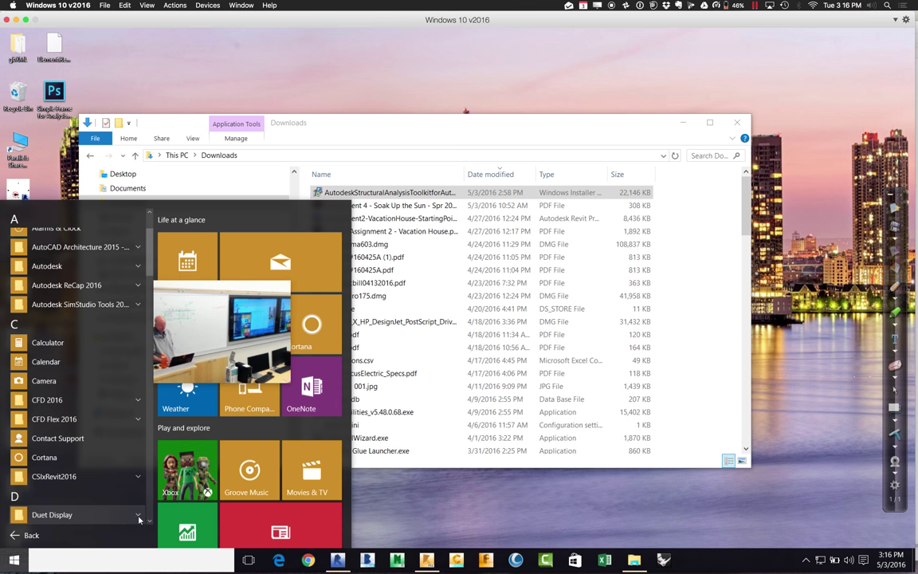
pyautogui.moveTo(148, 522); pyautogui.dragTo(149, 523)
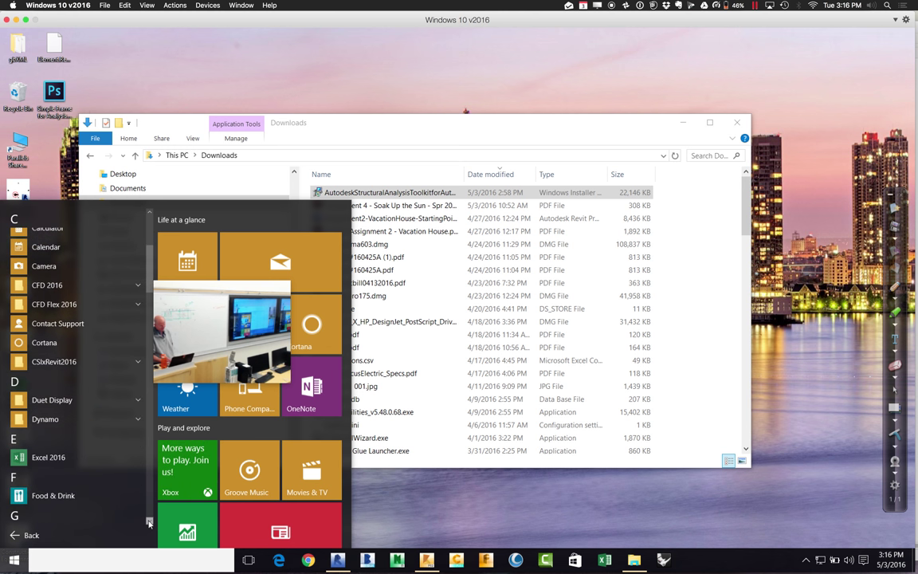
pyautogui.click(148, 446)
pyautogui.click(149, 440)
pyautogui.click(151, 432)
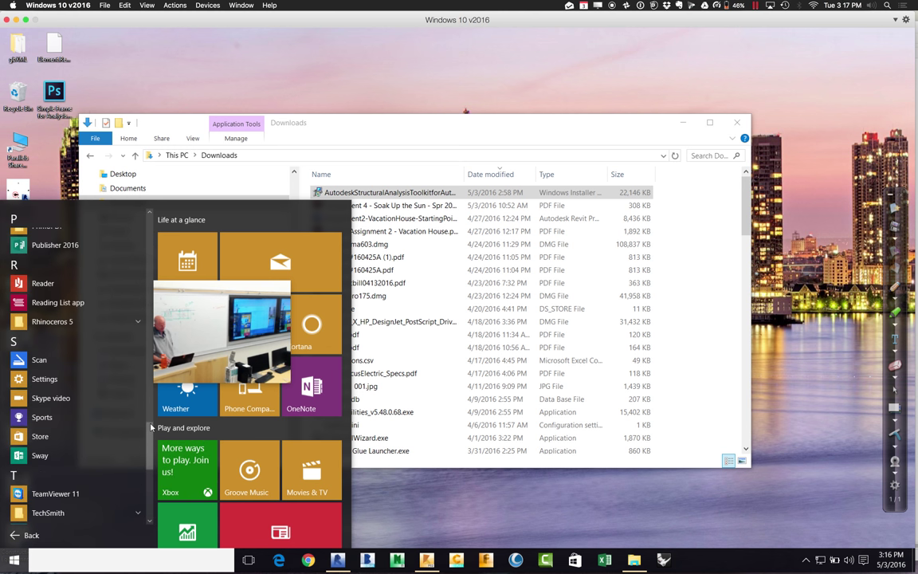
pyautogui.moveTo(150, 432); pyautogui.dragTo(152, 236)
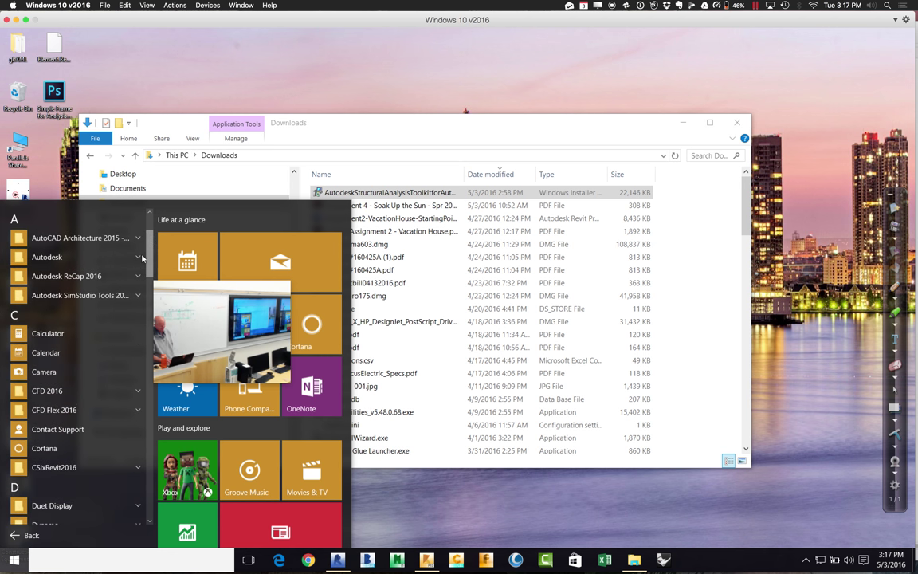
# Step: Expand the CSIxRevit2016 folder, scroll its contents, then bring up search
pyautogui.click(52, 472)
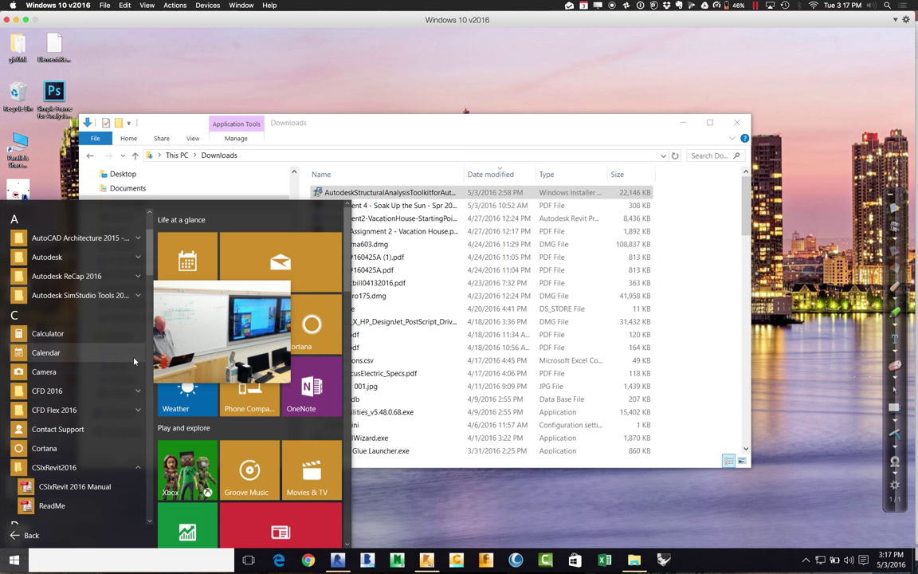
pyautogui.scroll(-3, 147, 297)
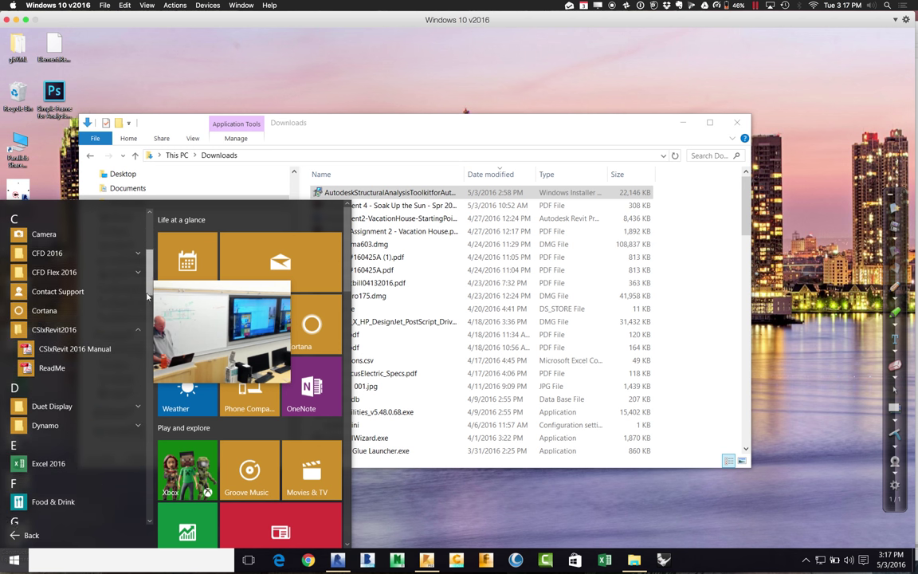
pyautogui.scroll(-10, 147, 298)
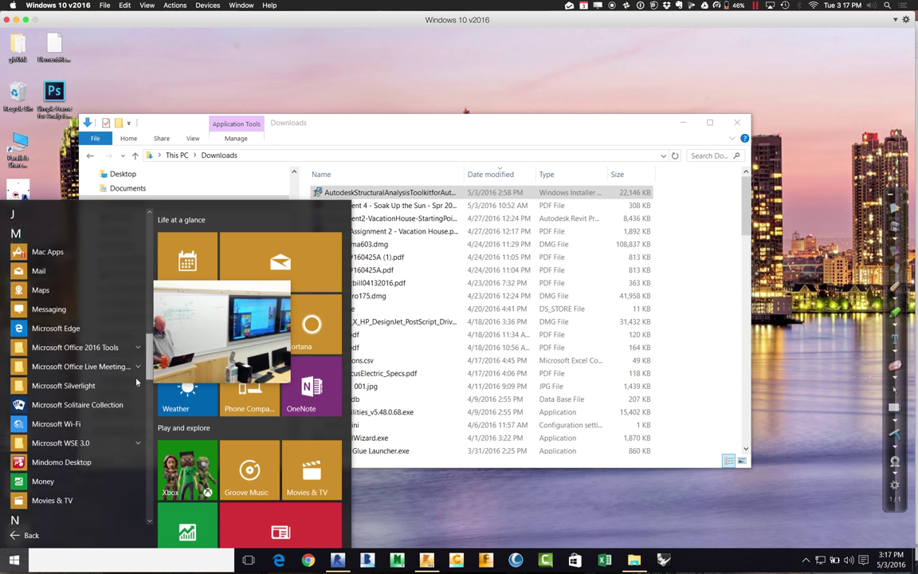
pyautogui.scroll(-8, 136, 383)
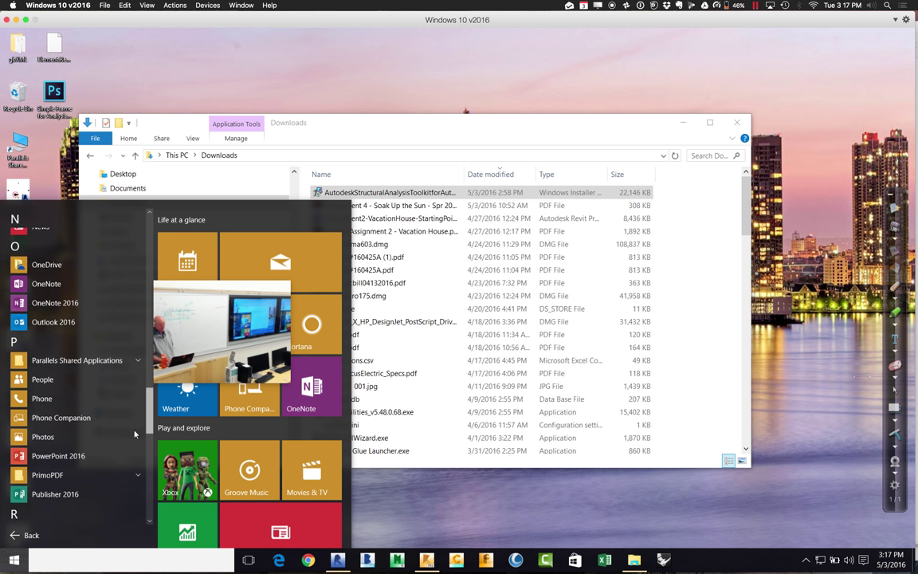
pyautogui.scroll(-10, 134, 434)
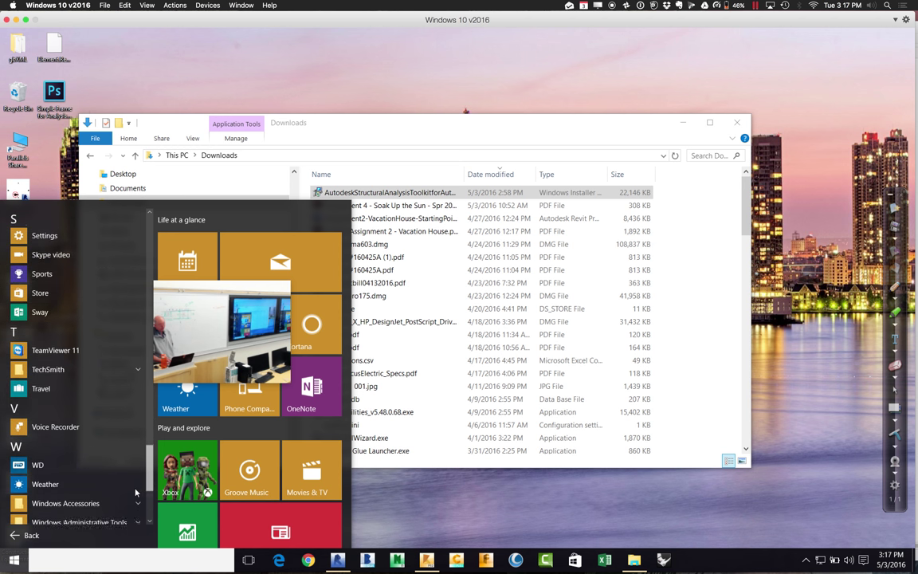
pyautogui.scroll(-2, 136, 494)
pyautogui.scroll(15, 120, 519)
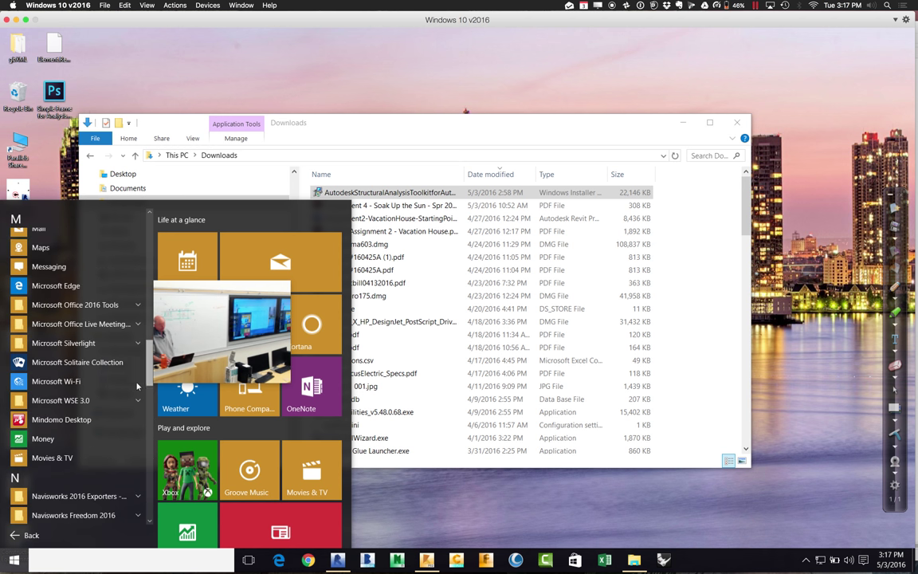
pyautogui.click(90, 560)
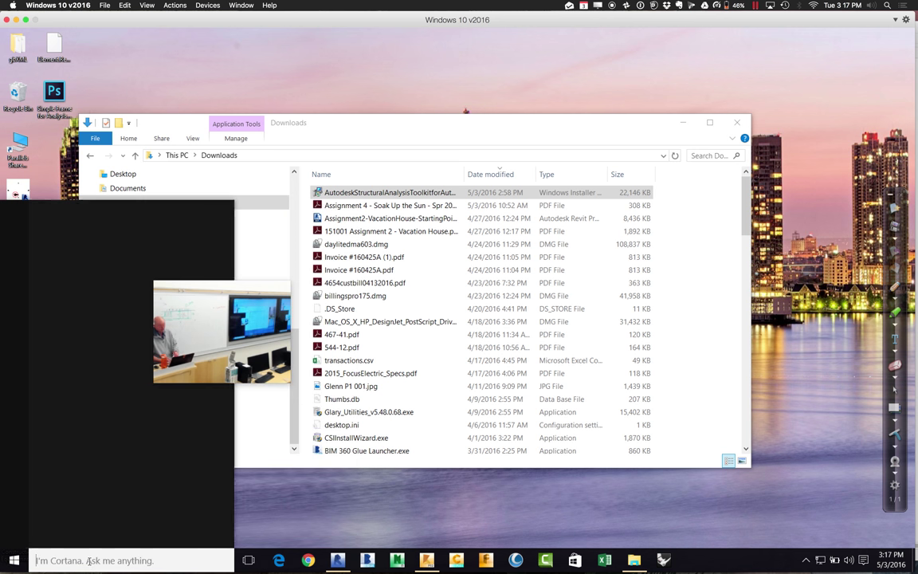
# Step: Search 'etabs' twice, finding only web suggestions and no installed app, then close search
pyautogui.write('etabs')
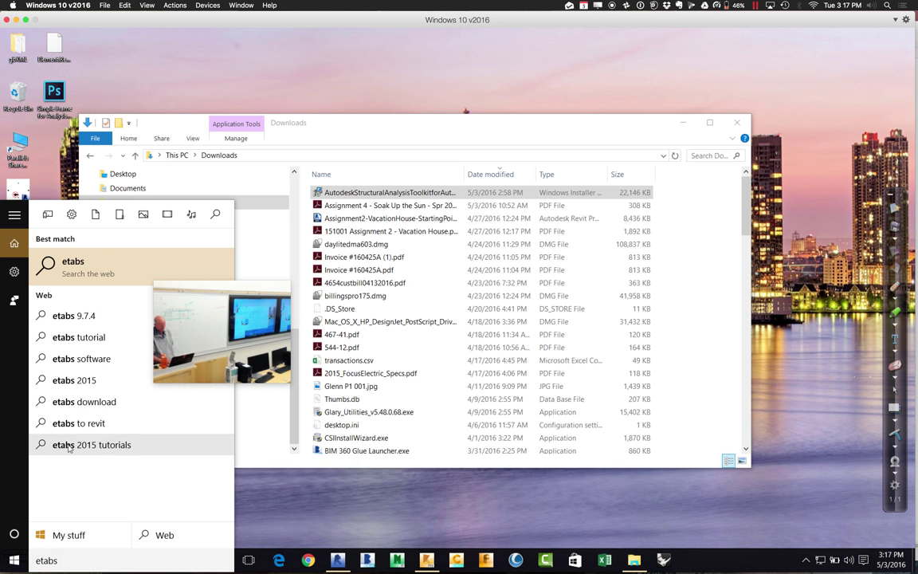
pyautogui.click(74, 382)
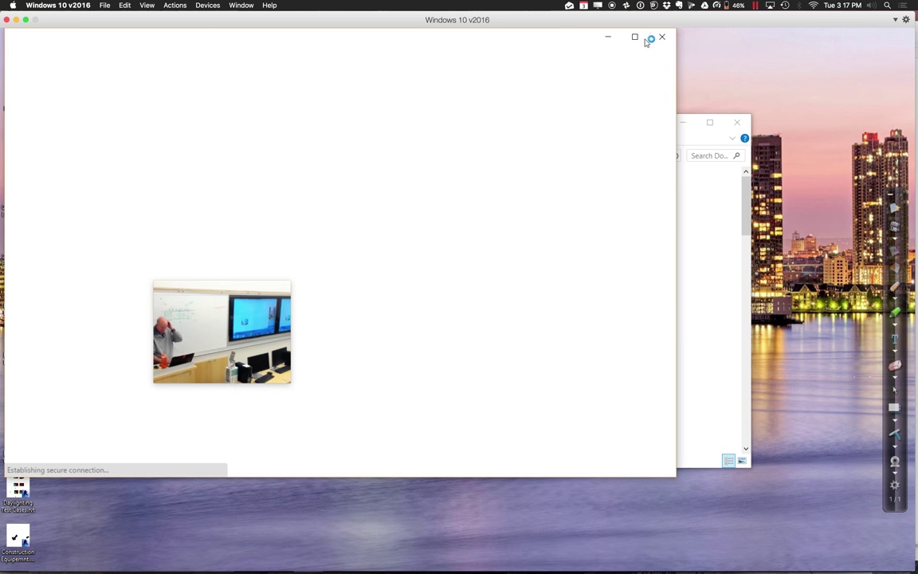
pyautogui.click(609, 39)
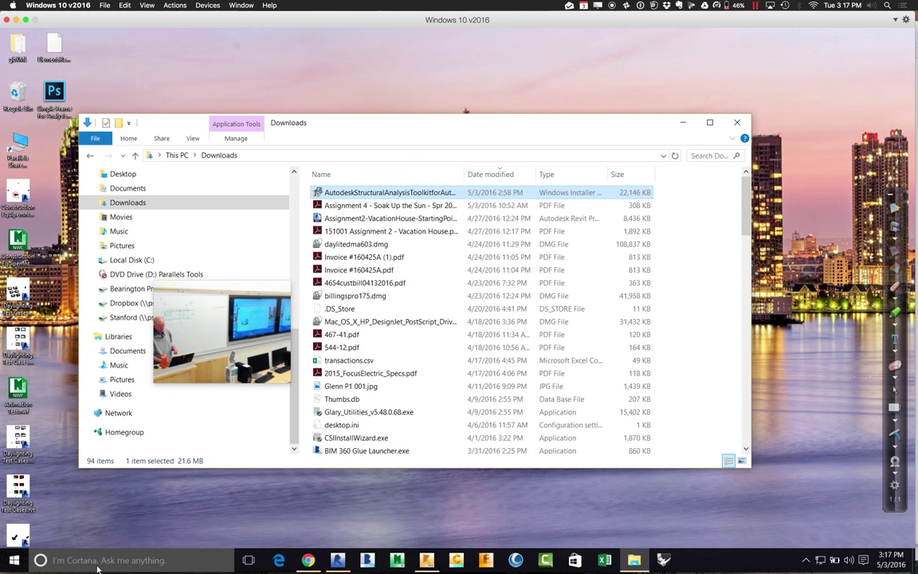
pyautogui.click(97, 566)
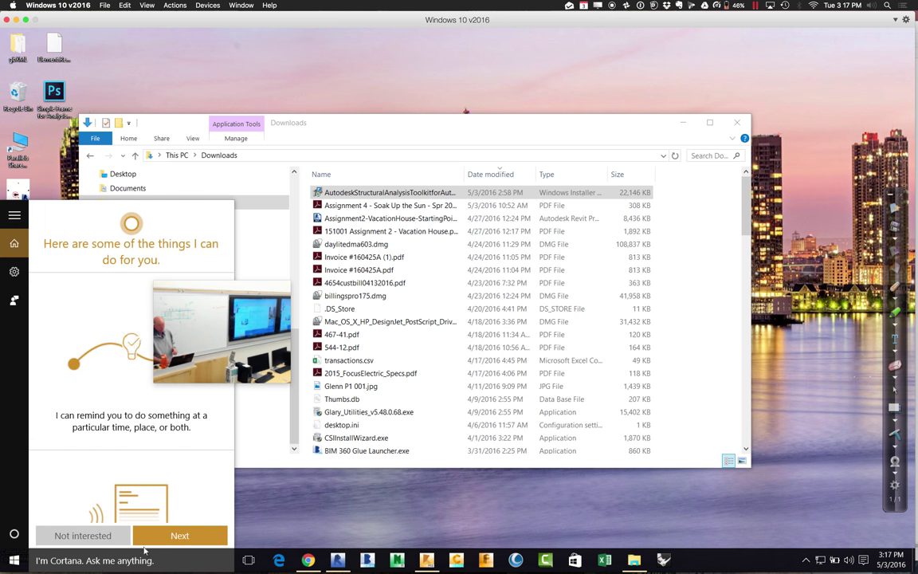
pyautogui.click(92, 558)
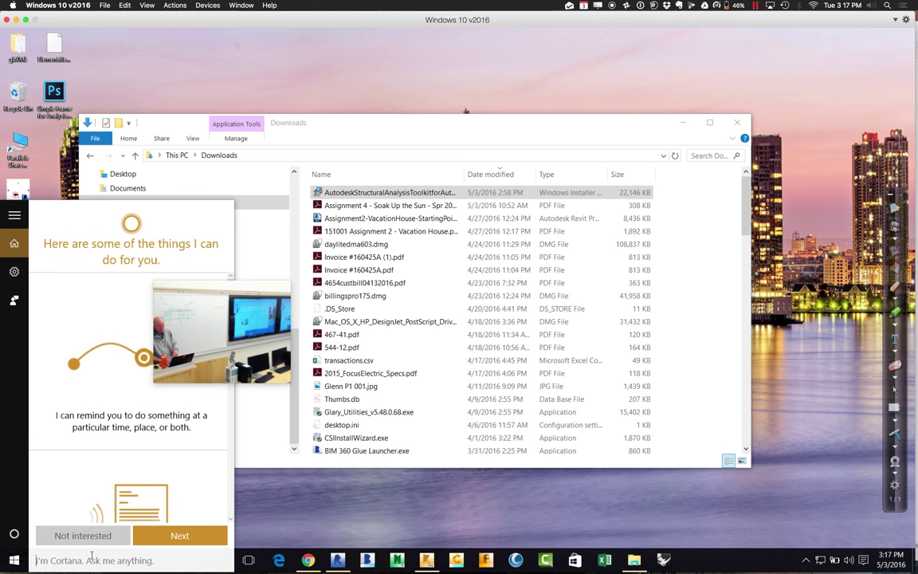
pyautogui.write('etabs')
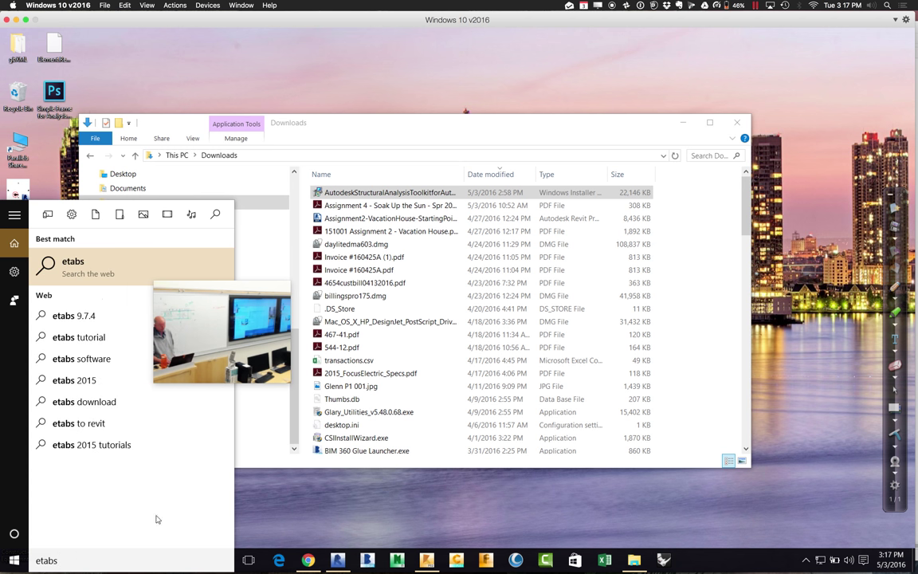
pyautogui.click(260, 478)
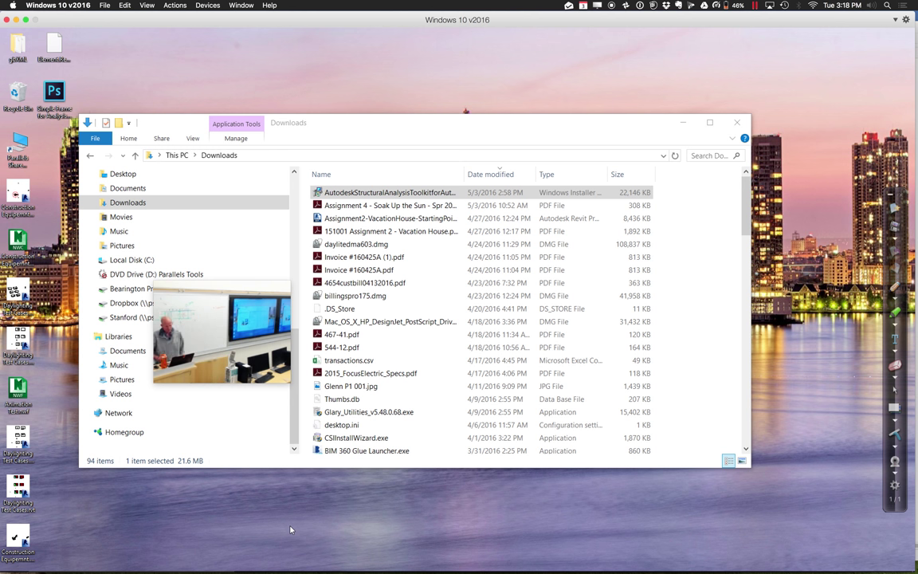
# Step: Bring the Windows VM forward and return to Revit's Simple Frame for Analysis - Steel 3D analytical model
pyautogui.moveTo(319, 572)
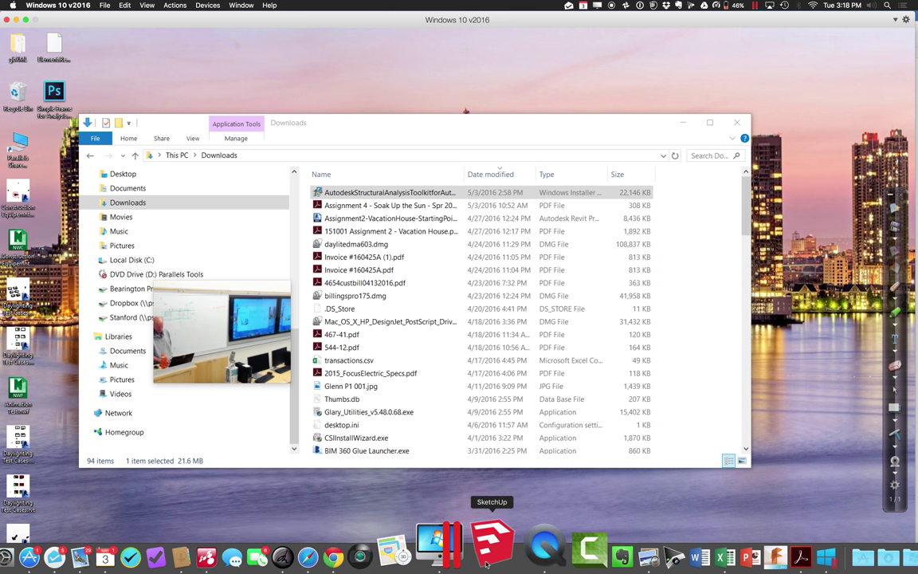
pyautogui.click(468, 550)
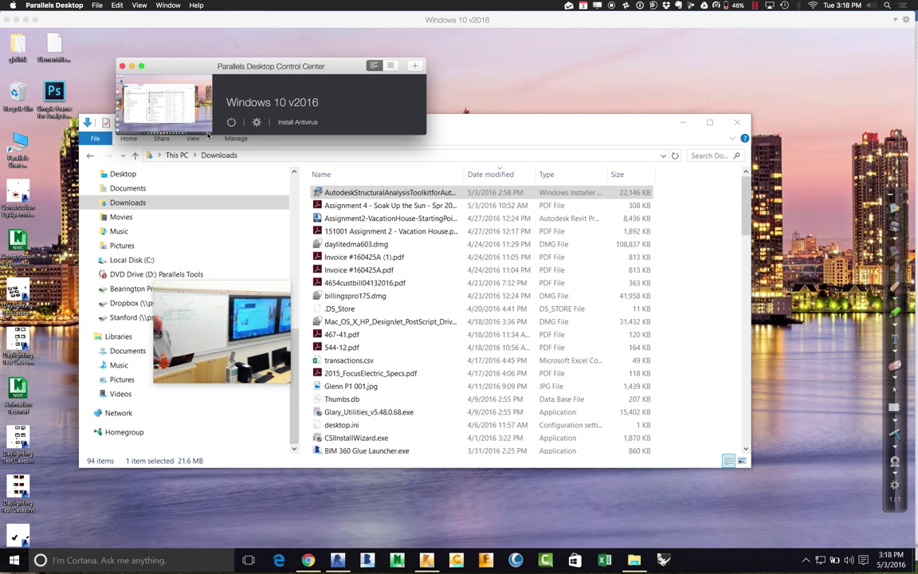
pyautogui.click(134, 546)
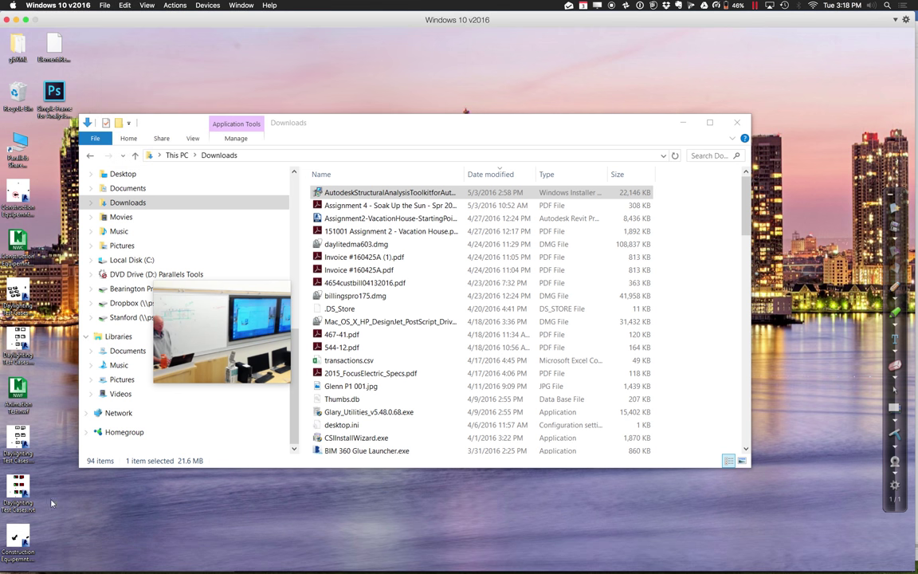
pyautogui.moveTo(94, 558)
pyautogui.moveTo(136, 571)
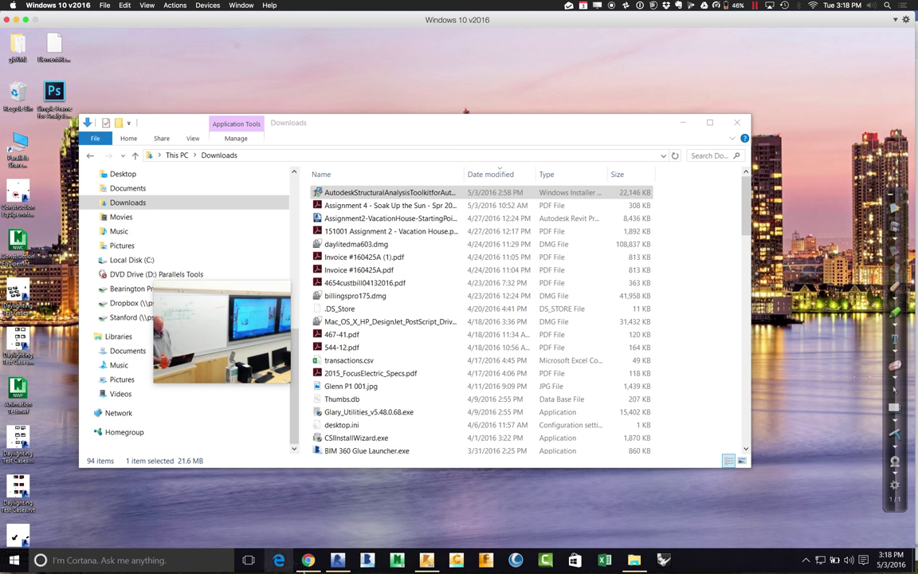
pyautogui.click(341, 562)
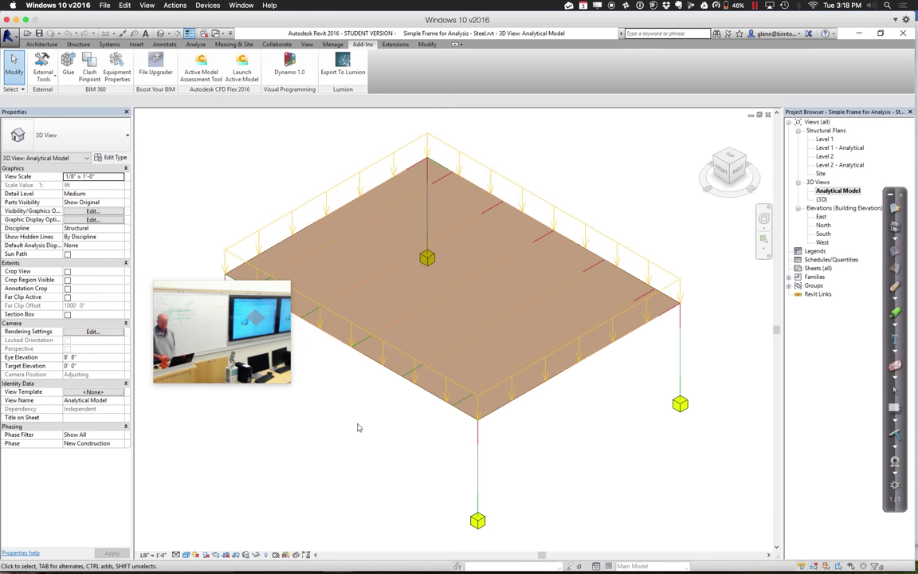
pyautogui.moveTo(279, 353); pyautogui.dragTo(142, 500)
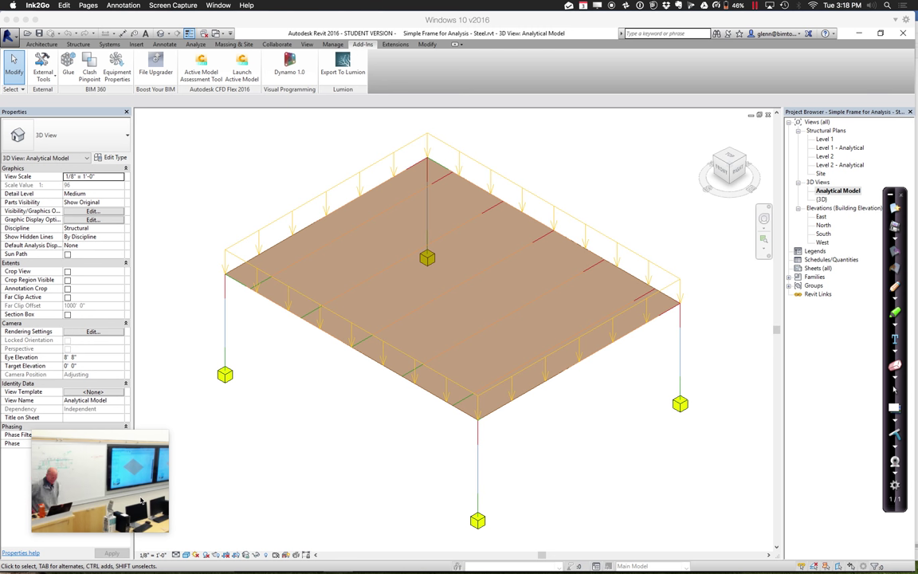